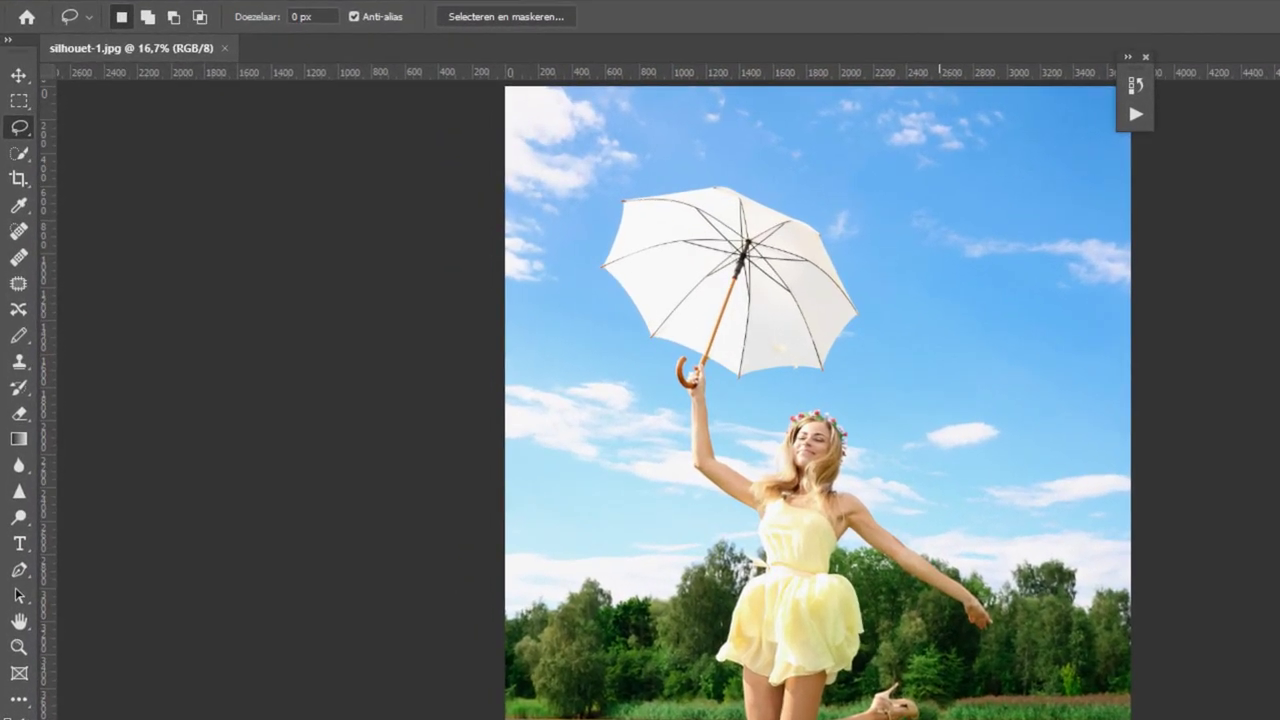
Step: Quick-select the woman and umbrella, then zoom to 780% on the gap between her knees
{"action": "left_click", "coordinate": [21, 157]}
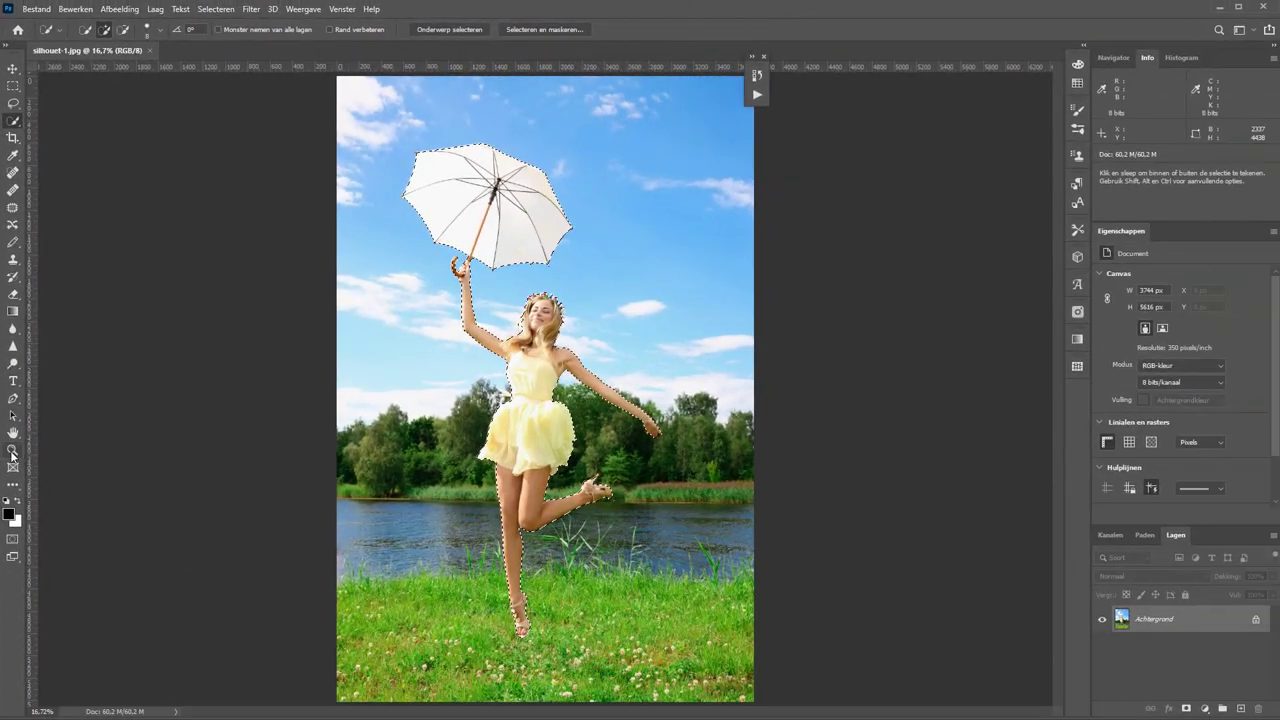
{"action": "key", "text": "z"}
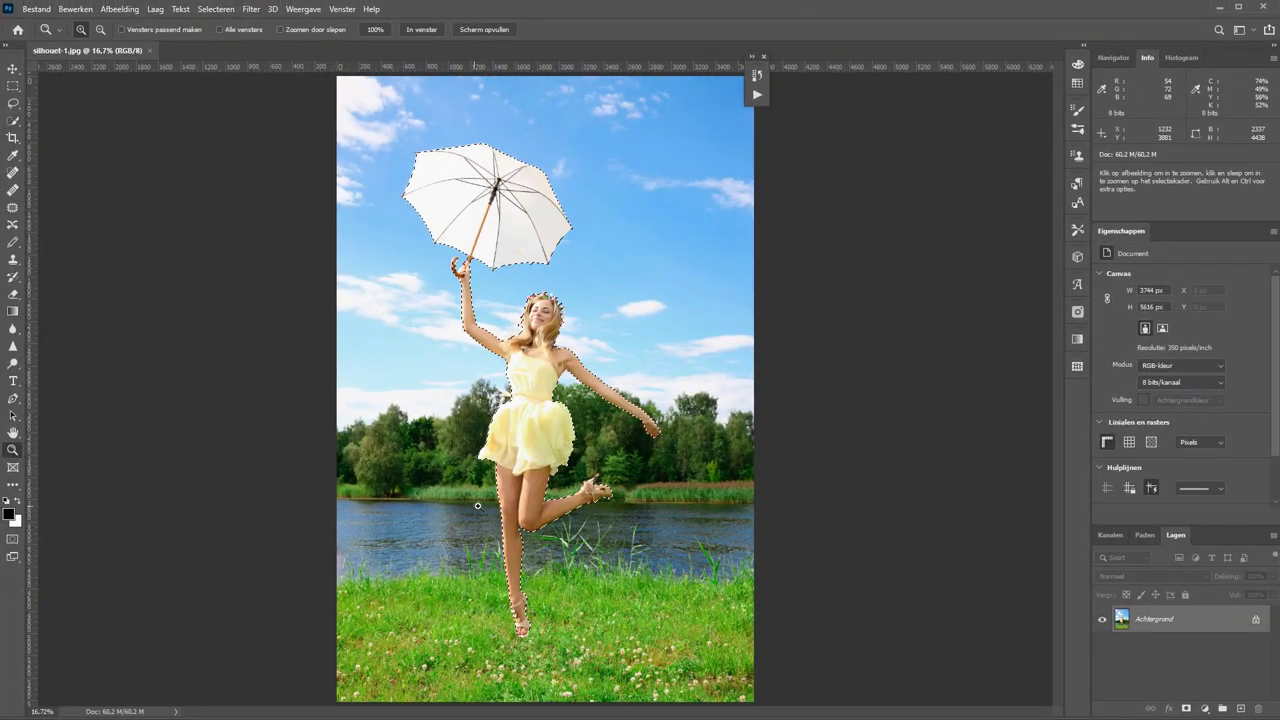
{"action": "left_click_drag", "start_coordinate": [476, 502], "coordinate": [552, 548]}
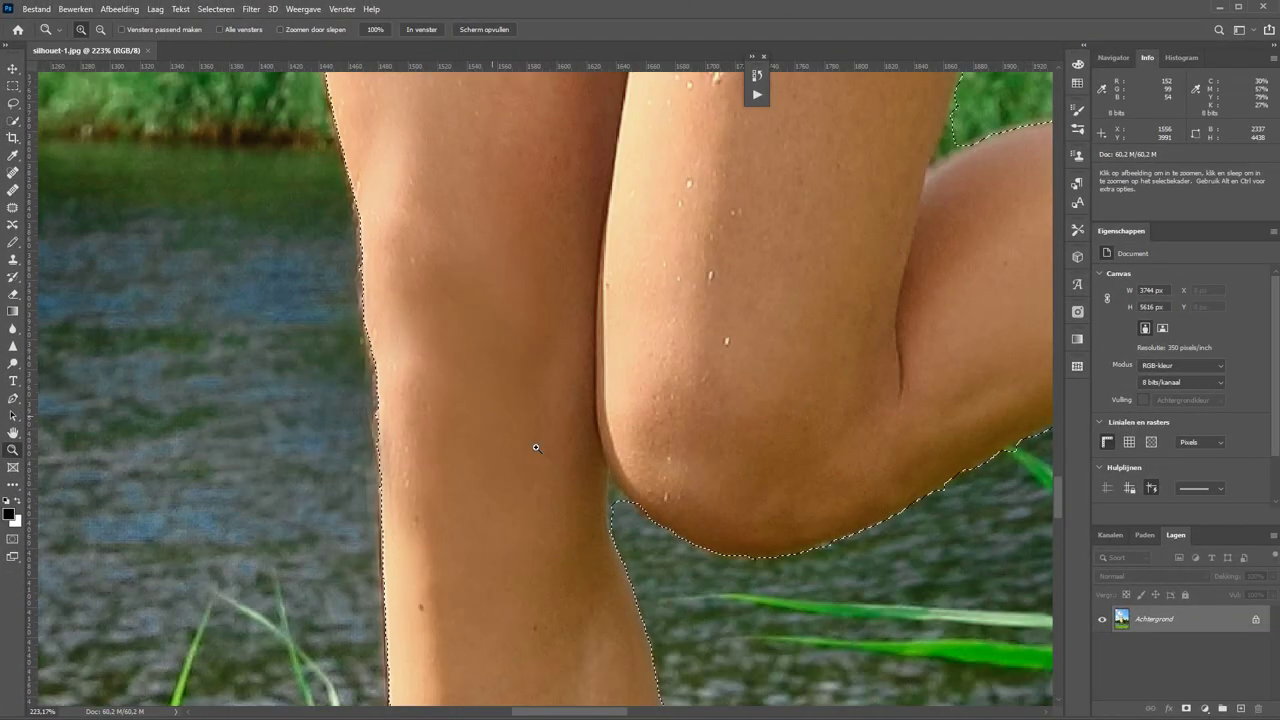
{"action": "mouse_move", "coordinate": [455, 420]}
{"action": "left_mouse_down"}
{"action": "mouse_move", "coordinate": [728, 596]}
{"action": "mouse_move", "coordinate": [623, 582]}
{"action": "left_mouse_up"}
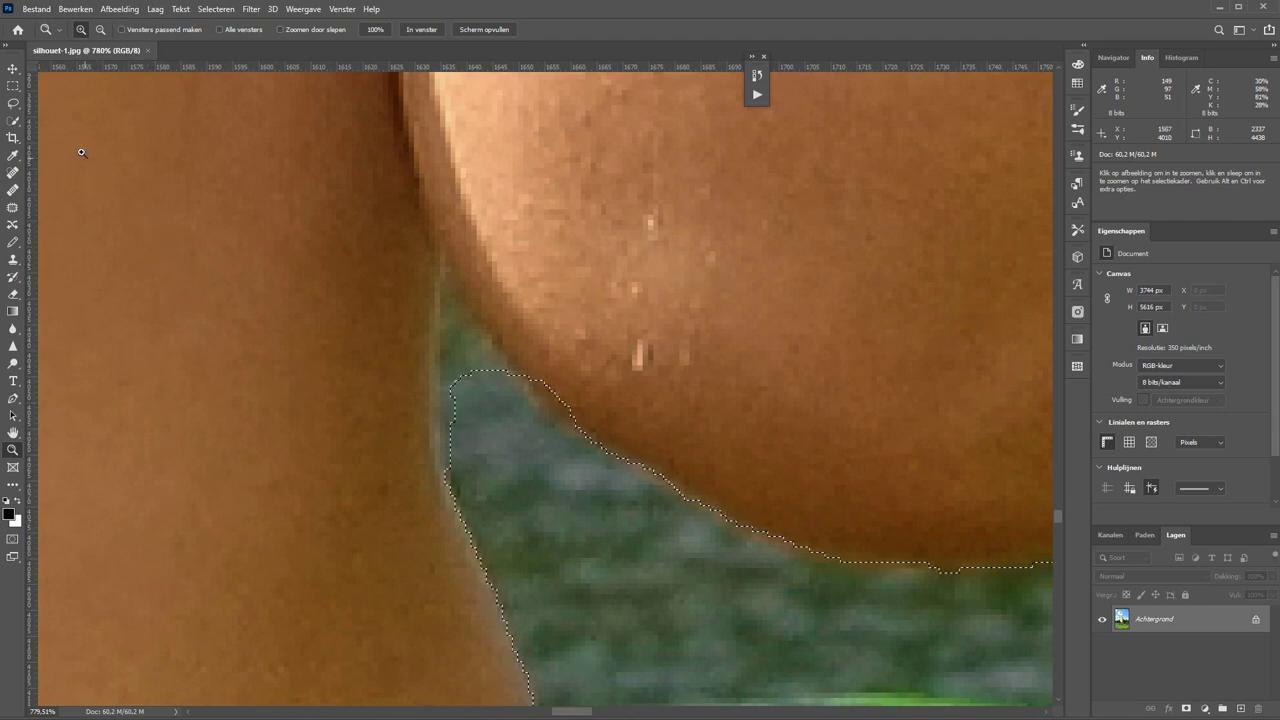
{"action": "key", "text": "l"}
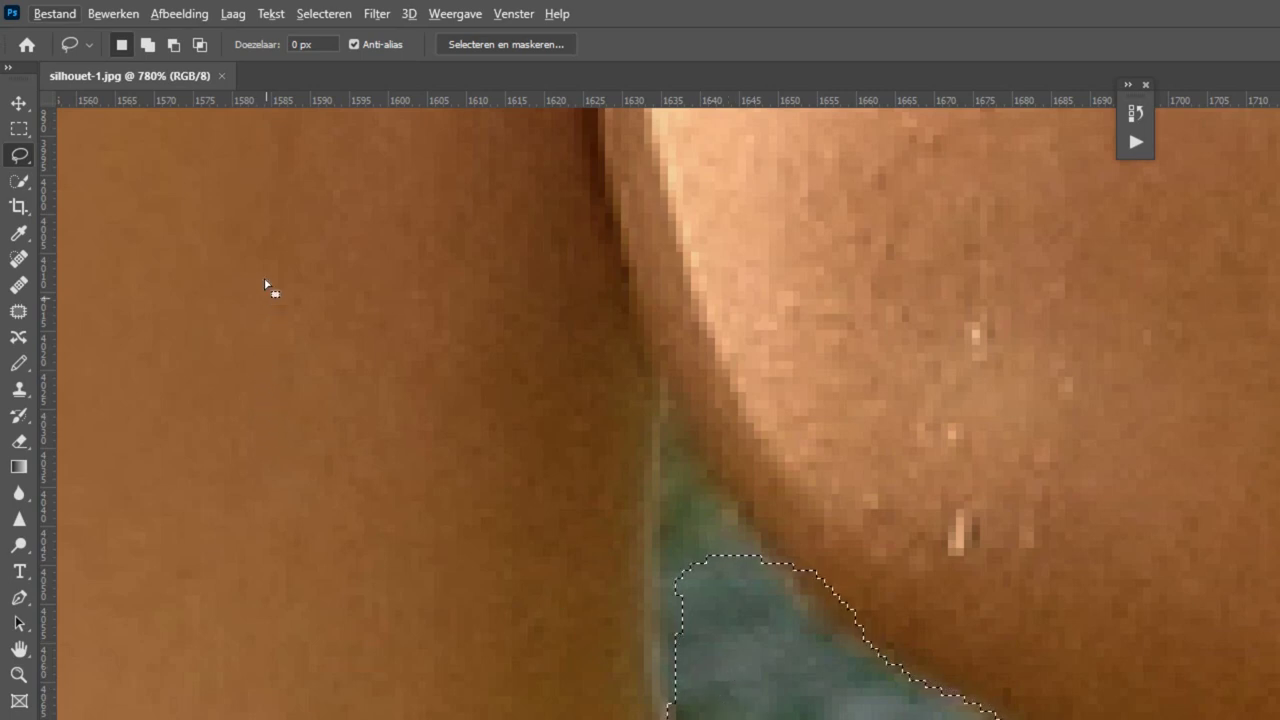
Step: With the Lasso in add/subtract mode, cut the green background gap between the legs out of the selection
{"action": "left_click", "coordinate": [148, 46]}
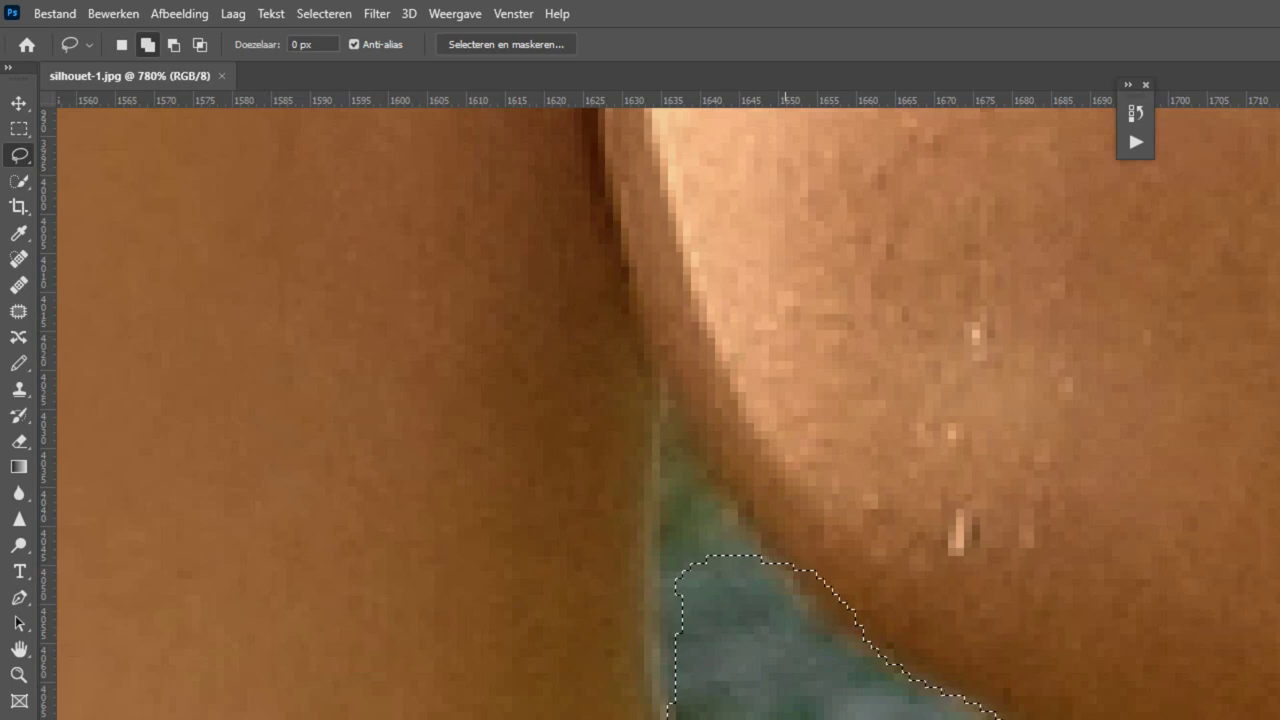
{"action": "key", "text": "alt"}
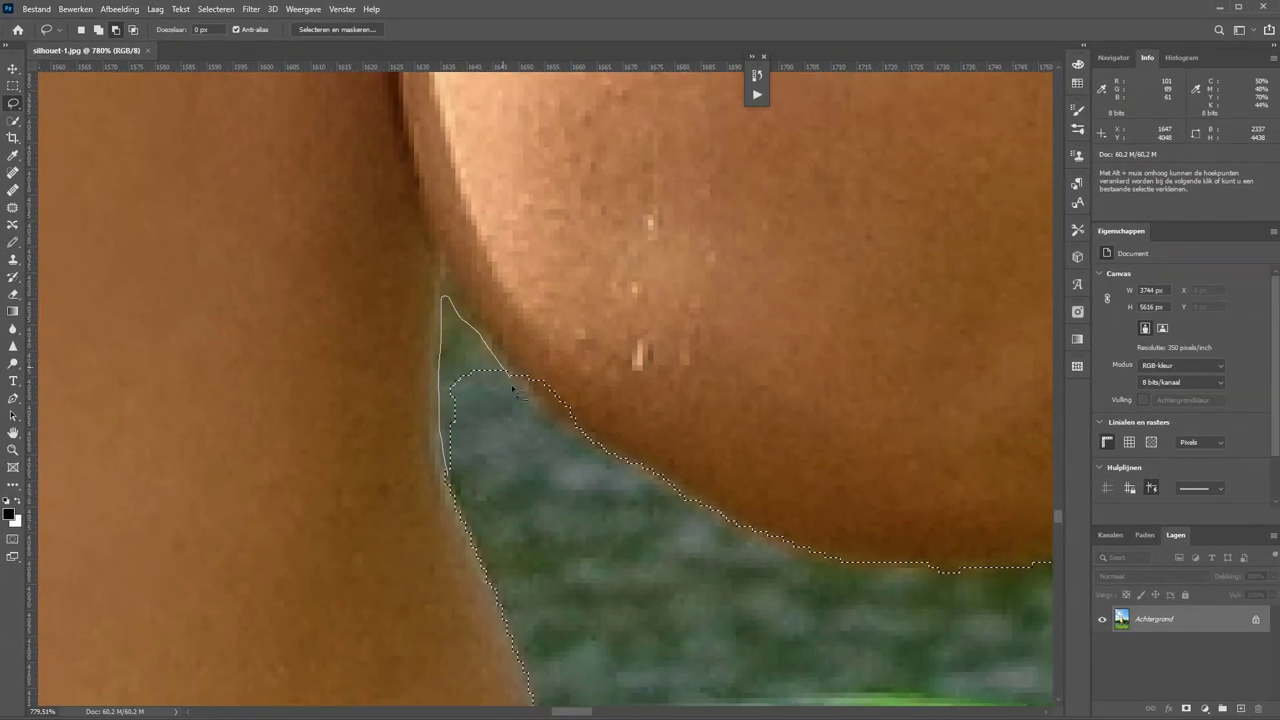
{"action": "mouse_move", "coordinate": [1000, 450]}
{"action": "left_mouse_down"}
{"action": "mouse_move", "coordinate": [402, 408]}
{"action": "mouse_move", "coordinate": [497, 437]}
{"action": "left_mouse_up"}
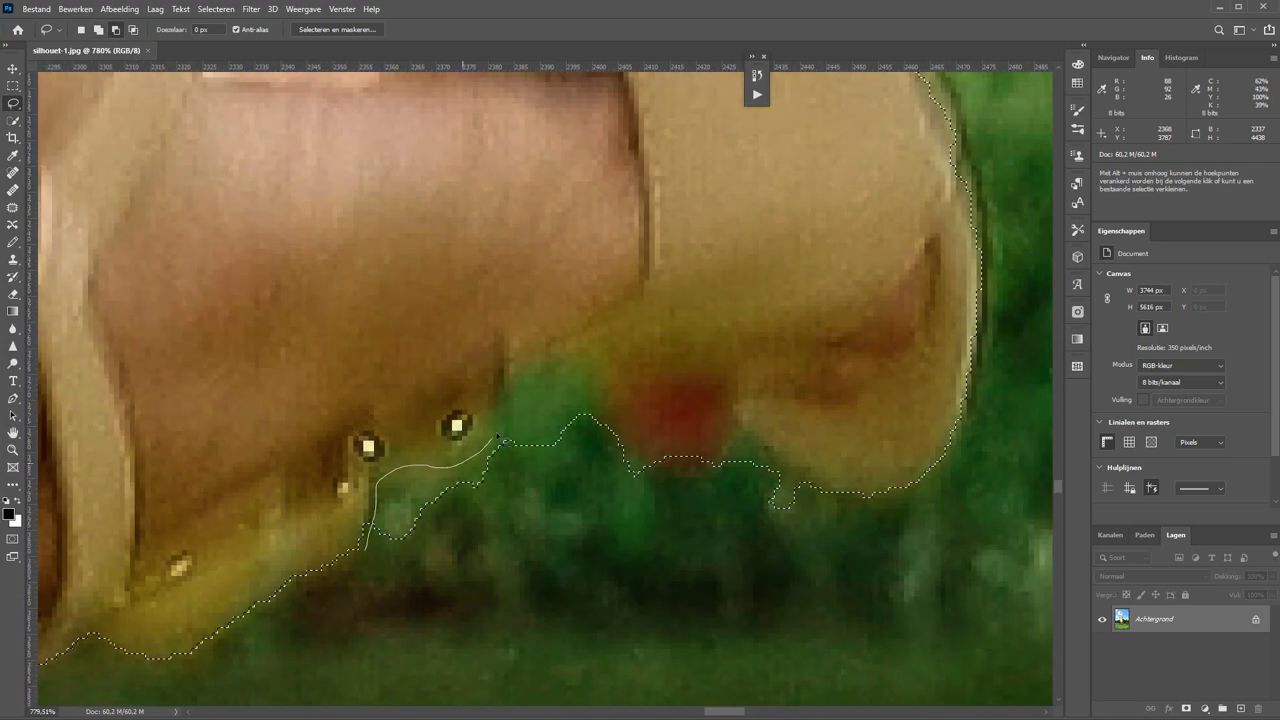
{"action": "mouse_move", "coordinate": [497, 437]}
{"action": "left_mouse_down"}
{"action": "mouse_move", "coordinate": [549, 210]}
{"action": "mouse_move", "coordinate": [548, 545]}
{"action": "mouse_move", "coordinate": [471, 466]}
{"action": "mouse_move", "coordinate": [357, 574]}
{"action": "mouse_move", "coordinate": [208, 145]}
{"action": "mouse_move", "coordinate": [720, 489]}
{"action": "mouse_move", "coordinate": [596, 466]}
{"action": "mouse_move", "coordinate": [914, 371]}
{"action": "mouse_move", "coordinate": [625, 310]}
{"action": "mouse_move", "coordinate": [566, 603]}
{"action": "mouse_move", "coordinate": [509, 574]}
{"action": "mouse_move", "coordinate": [533, 418]}
{"action": "mouse_move", "coordinate": [607, 537]}
{"action": "left_mouse_up"}
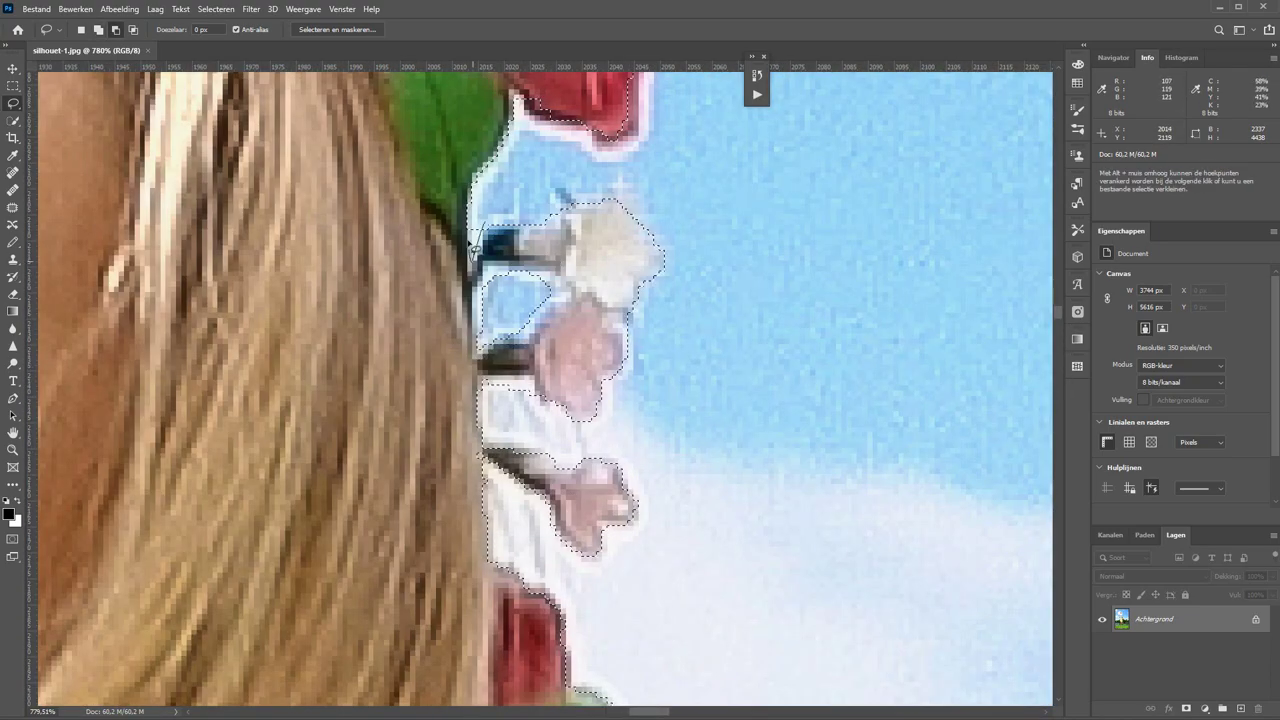
Step: Trim sky gaps from the selection around the hair and flower crown
{"action": "left_click_drag", "start_coordinate": [437, 372], "coordinate": [723, 410]}
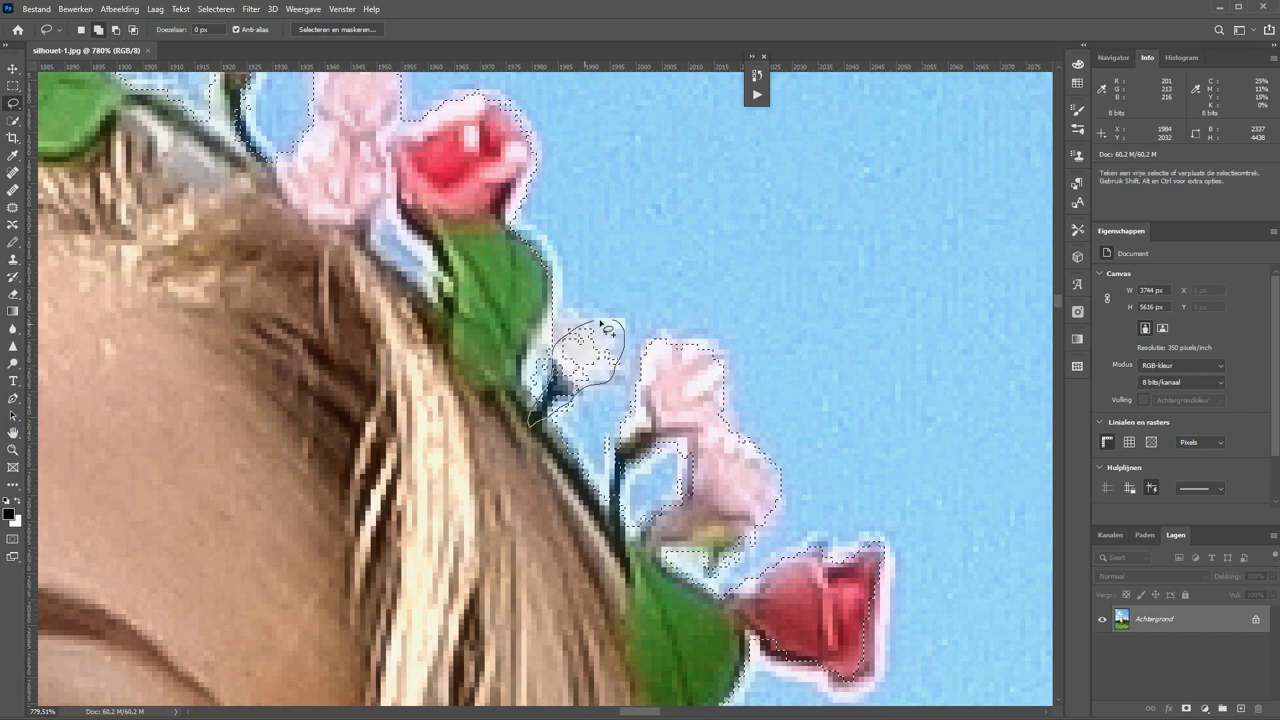
{"action": "left_click_drag", "start_coordinate": [607, 328], "coordinate": [651, 514]}
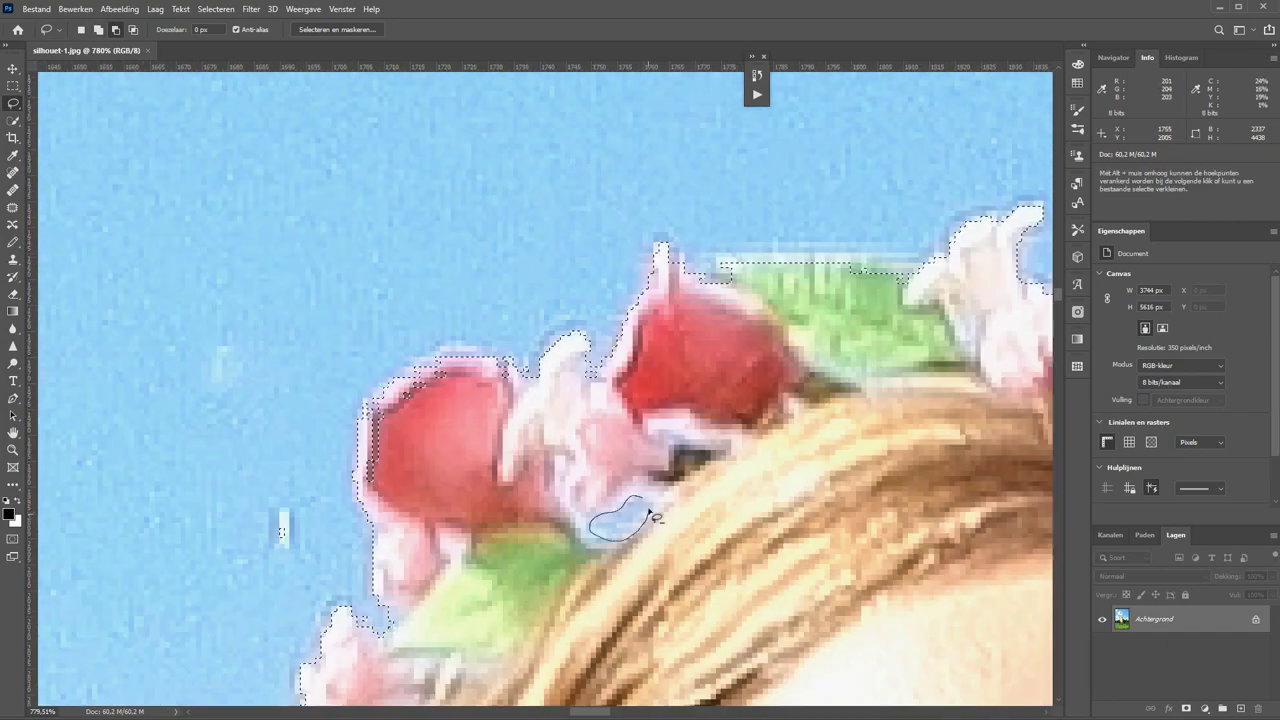
{"action": "scroll", "coordinate": [651, 514], "scroll_direction": "down", "scroll_amount": 5}
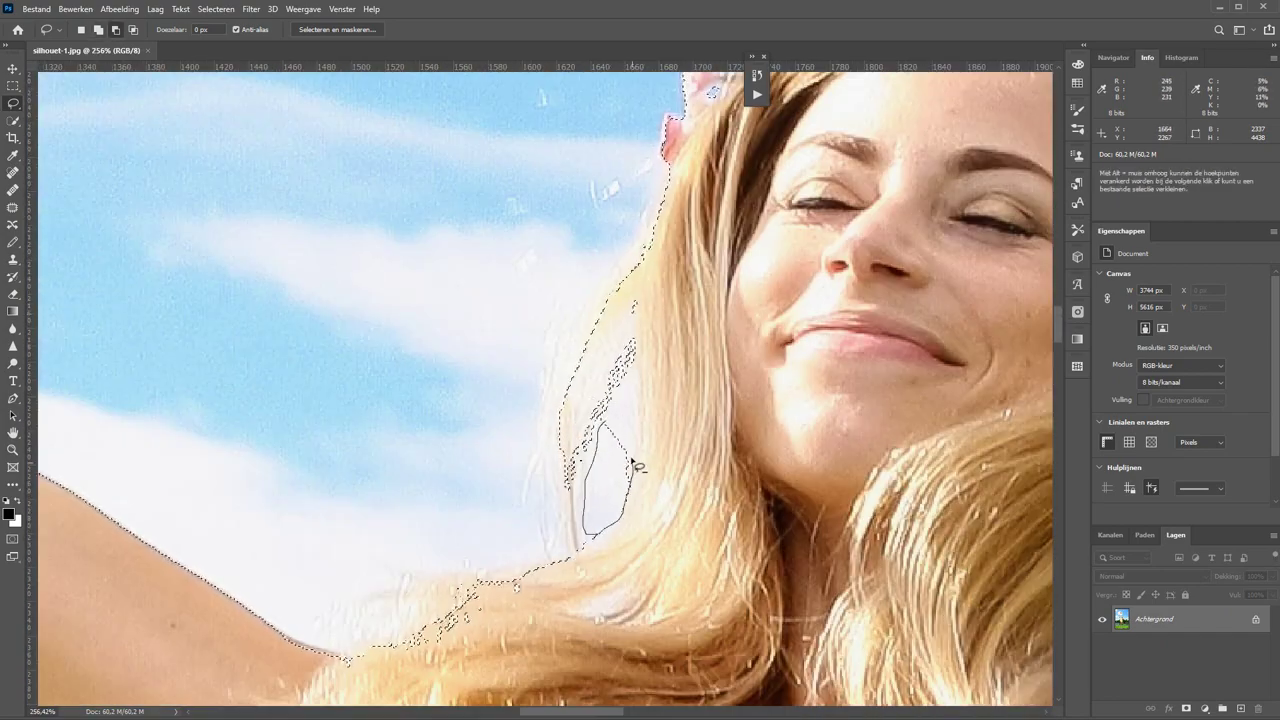
{"action": "mouse_move", "coordinate": [632, 465]}
{"action": "left_mouse_down"}
{"action": "mouse_move", "coordinate": [588, 553]}
{"action": "mouse_move", "coordinate": [430, 345]}
{"action": "mouse_move", "coordinate": [551, 369]}
{"action": "mouse_move", "coordinate": [463, 449]}
{"action": "mouse_move", "coordinate": [423, 343]}
{"action": "mouse_move", "coordinate": [606, 503]}
{"action": "mouse_move", "coordinate": [406, 512]}
{"action": "mouse_move", "coordinate": [491, 386]}
{"action": "mouse_move", "coordinate": [646, 323]}
{"action": "mouse_move", "coordinate": [638, 397]}
{"action": "left_mouse_up"}
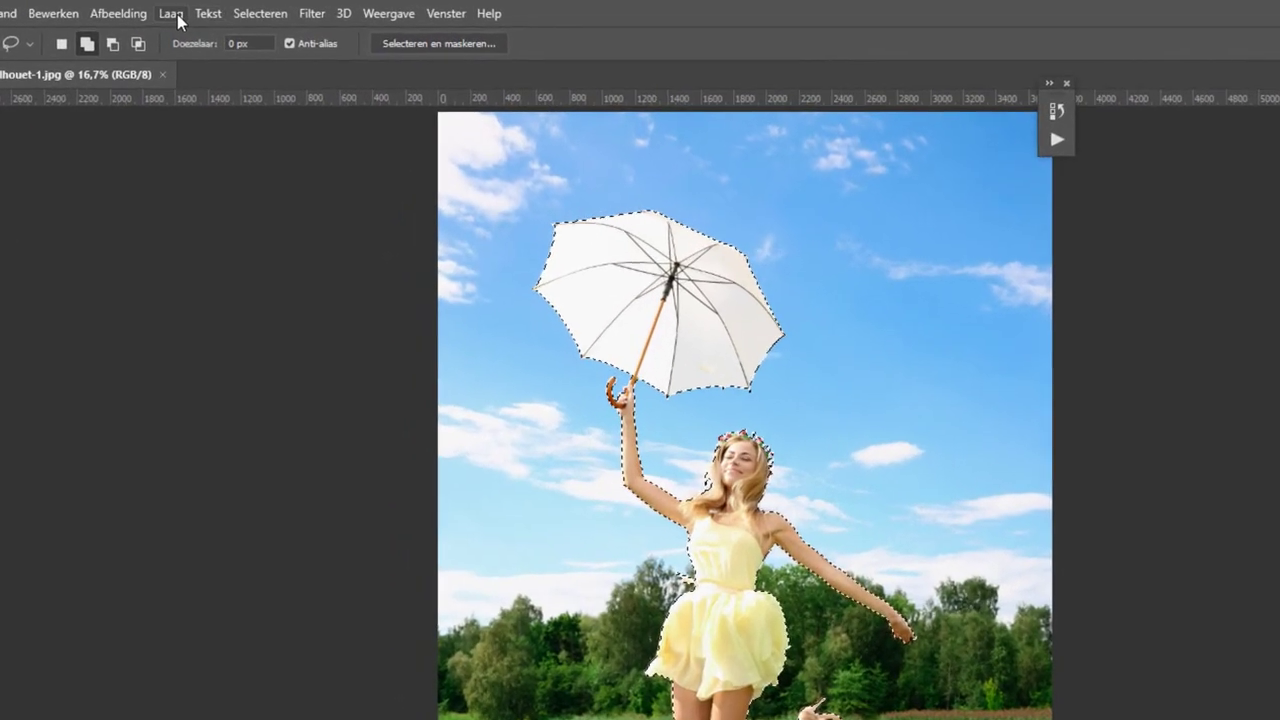
Step: Copy the selection to a new layer, Laag 1, via Laag > Nieuw > Laag via kopiëren, and hide Achtergrond
{"action": "left_click", "coordinate": [158, 10]}
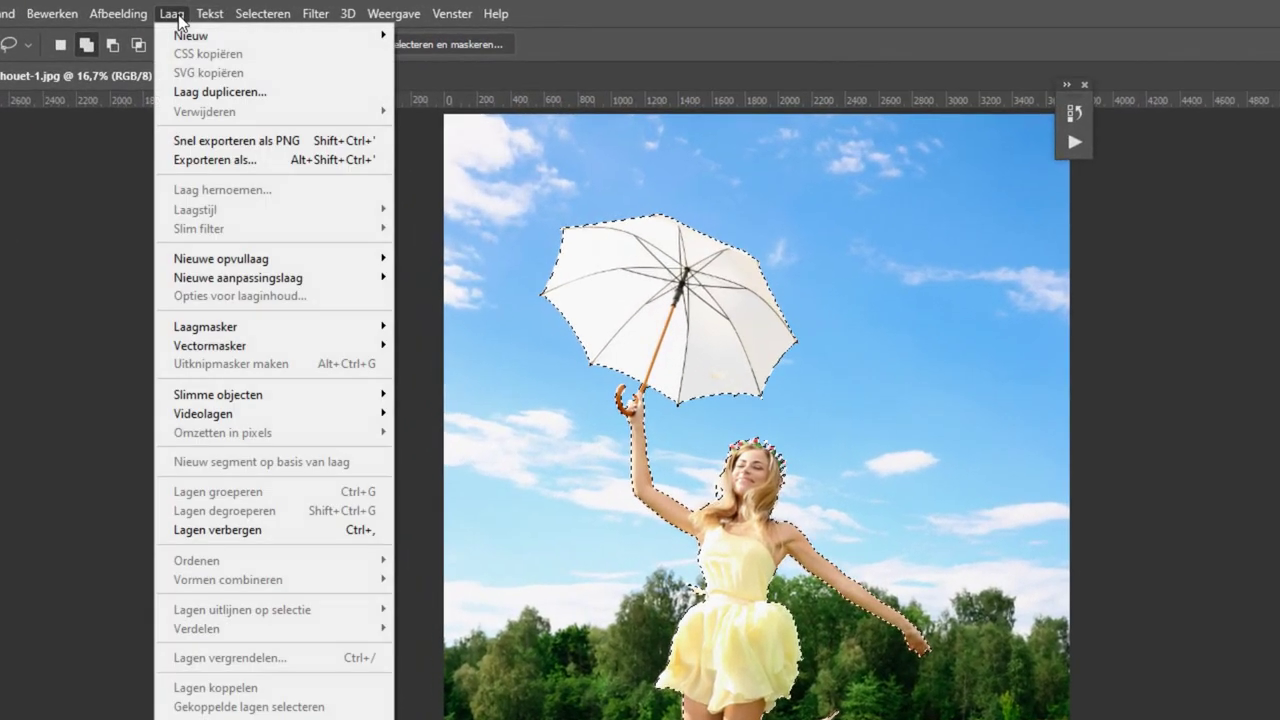
{"action": "mouse_move", "coordinate": [270, 35]}
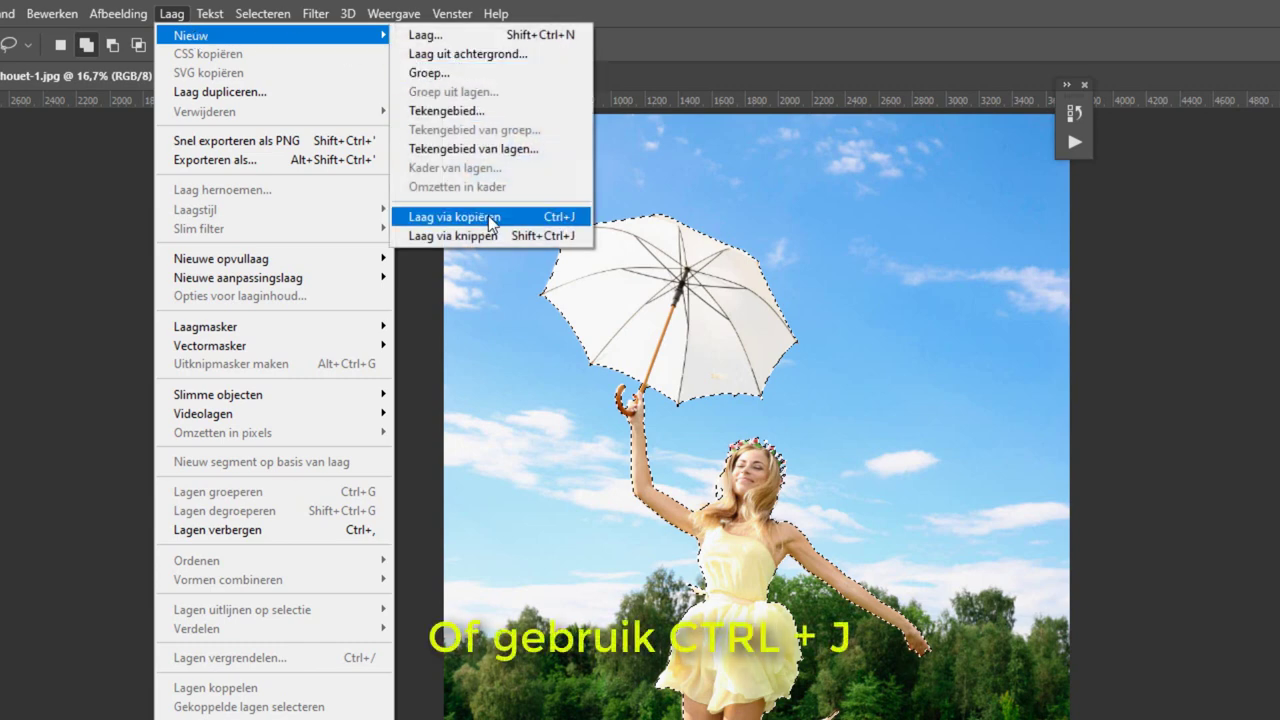
{"action": "left_click", "coordinate": [490, 218]}
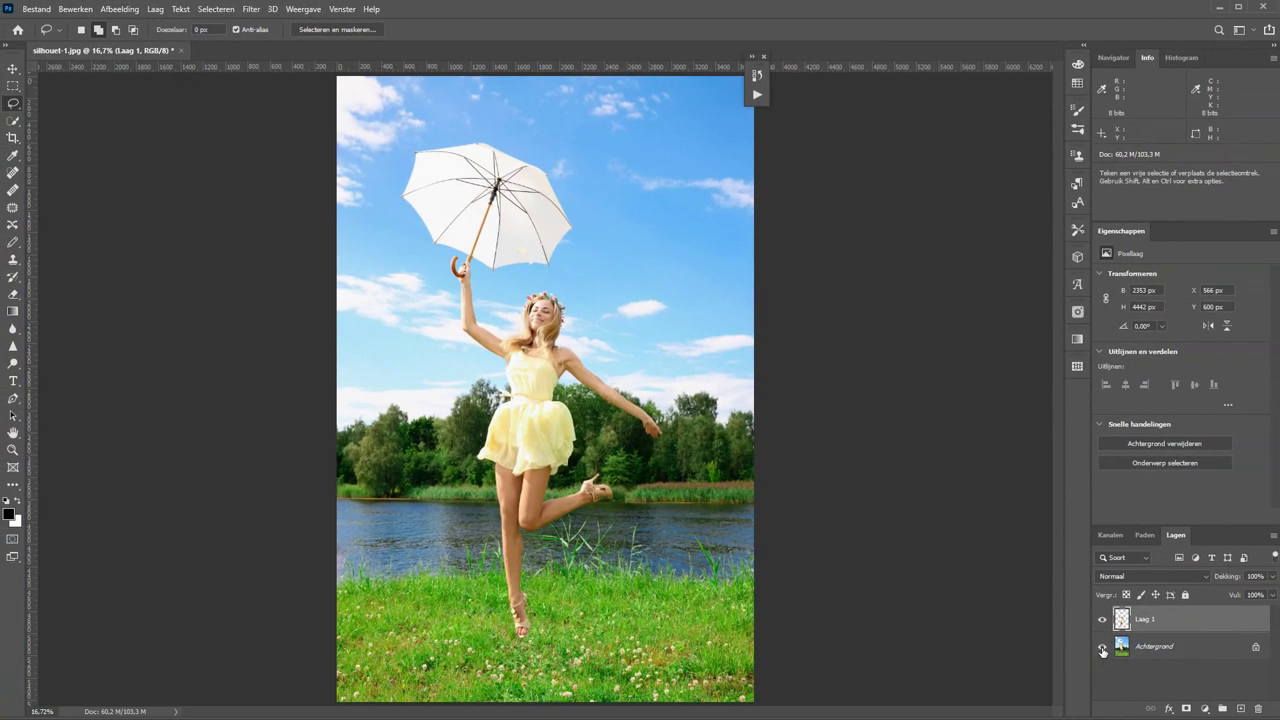
{"action": "left_click", "coordinate": [1103, 648]}
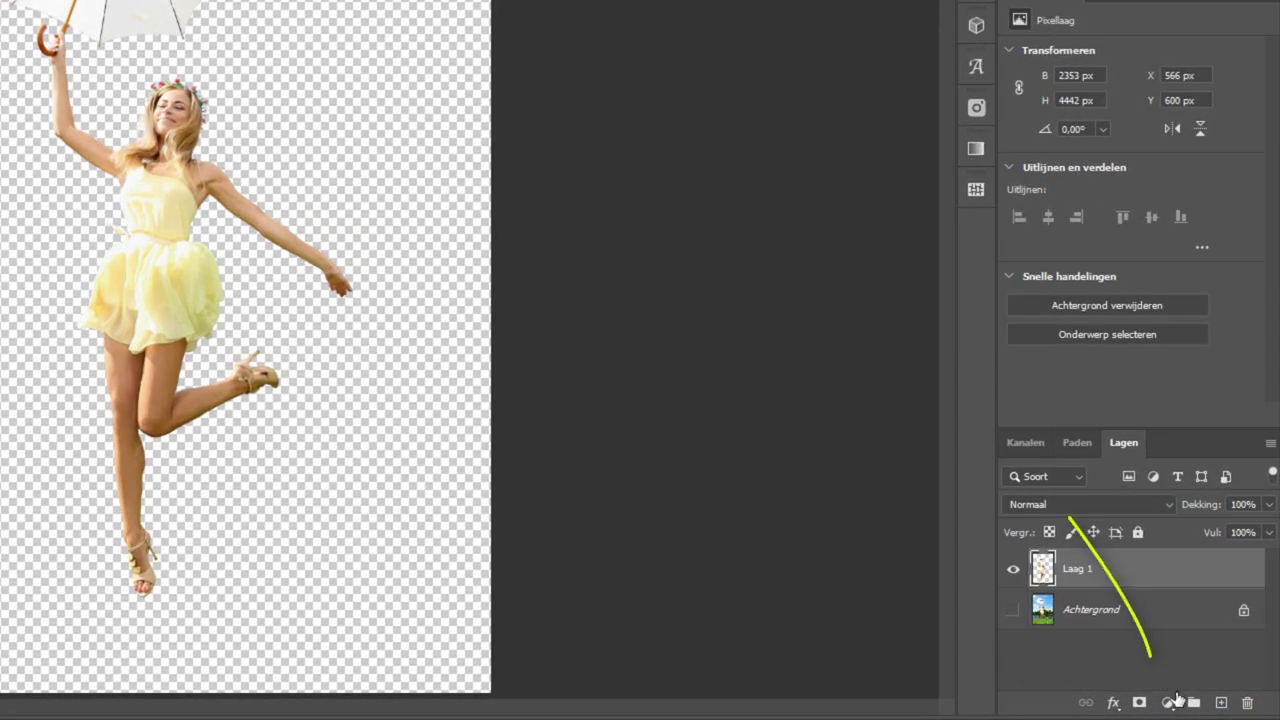
Step: Add a white (ffffff) Volle kleur fill layer and move it below Laag 1
{"action": "left_click", "coordinate": [1168, 707]}
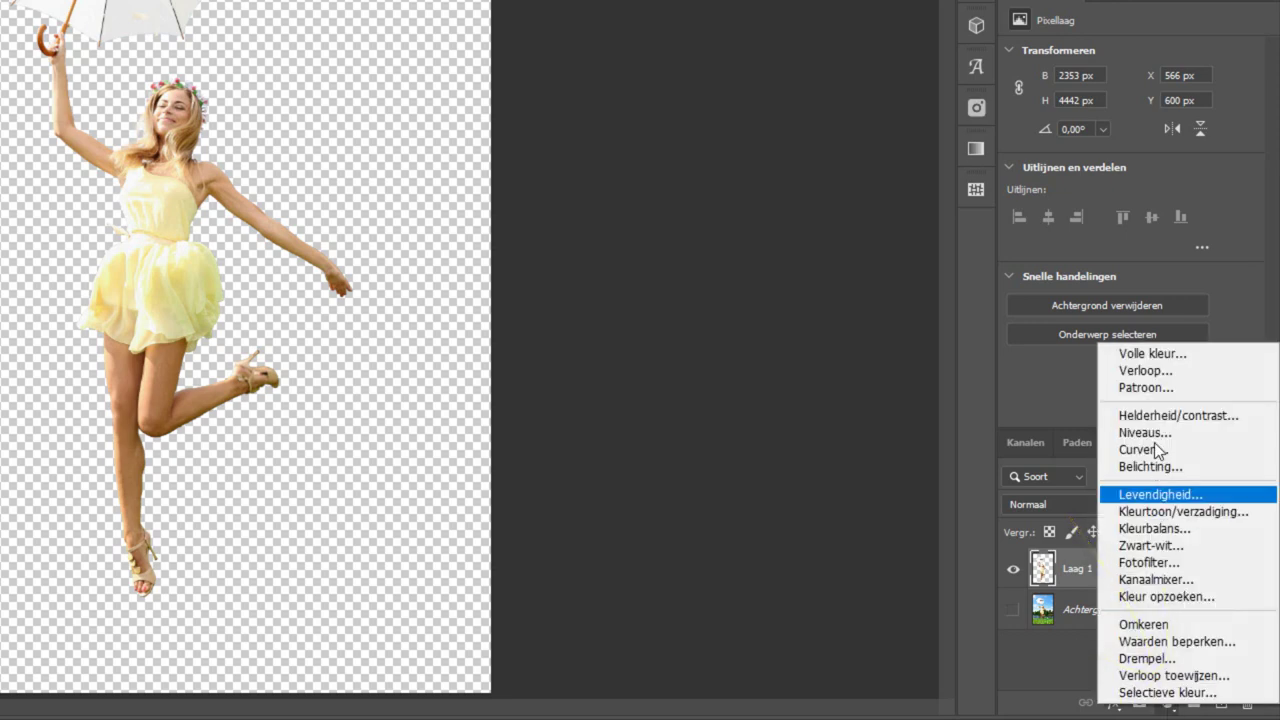
{"action": "left_click", "coordinate": [1160, 353]}
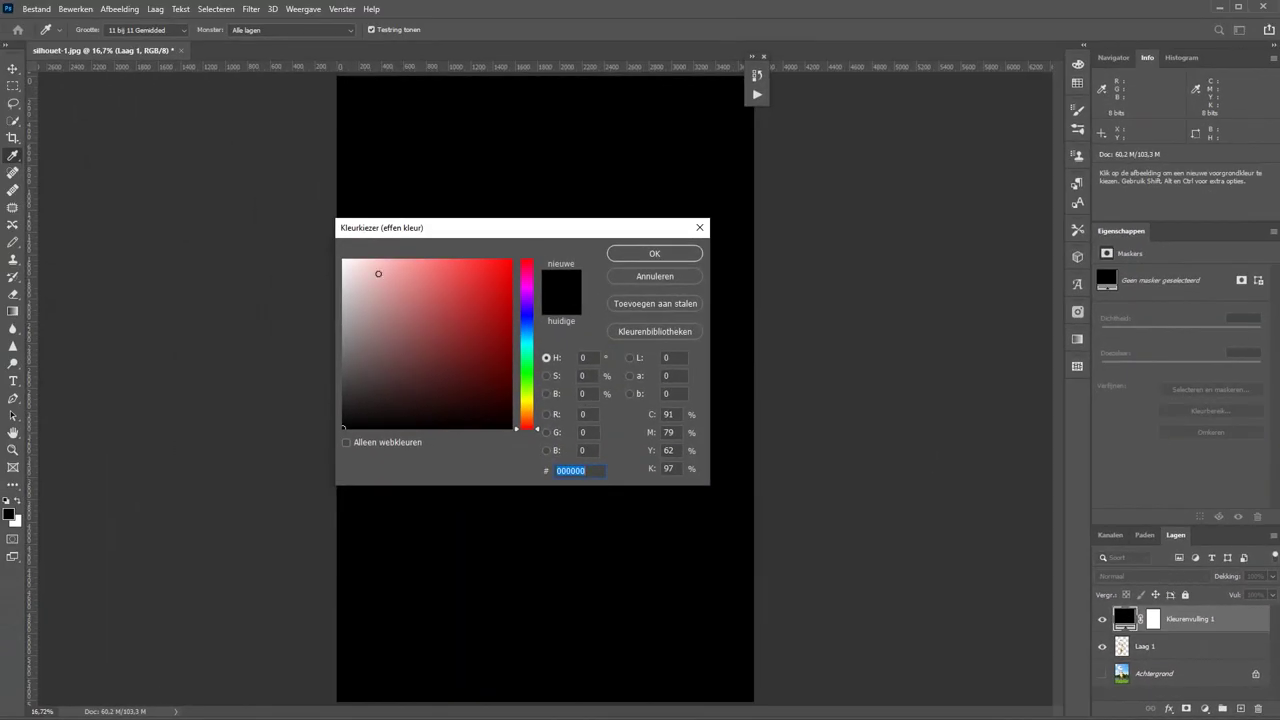
{"action": "type", "text": "ffffff"}
{"action": "left_click", "coordinate": [650, 254]}
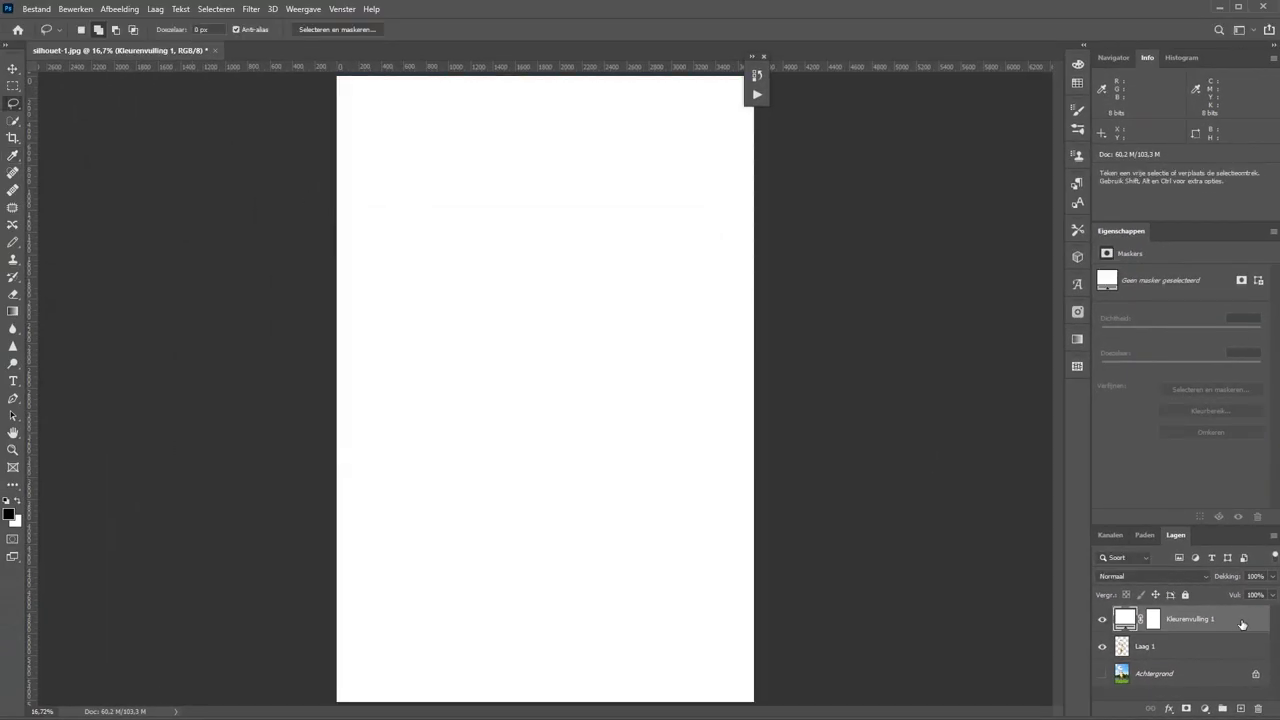
{"action": "left_click_drag", "start_coordinate": [1242, 624], "coordinate": [1230, 660]}
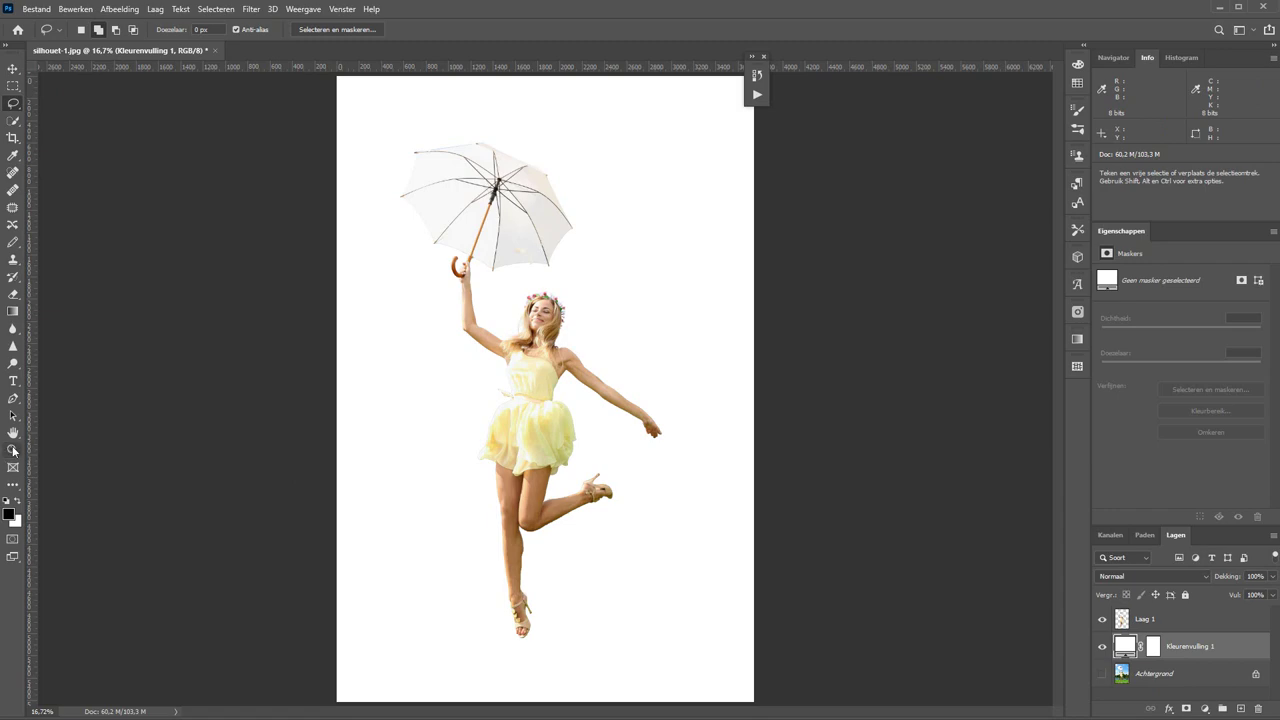
Step: Zoom in to inspect the raised shoe, then fit the image on screen
{"action": "left_click", "coordinate": [13, 451]}
{"action": "left_click_drag", "start_coordinate": [572, 476], "coordinate": [640, 506]}
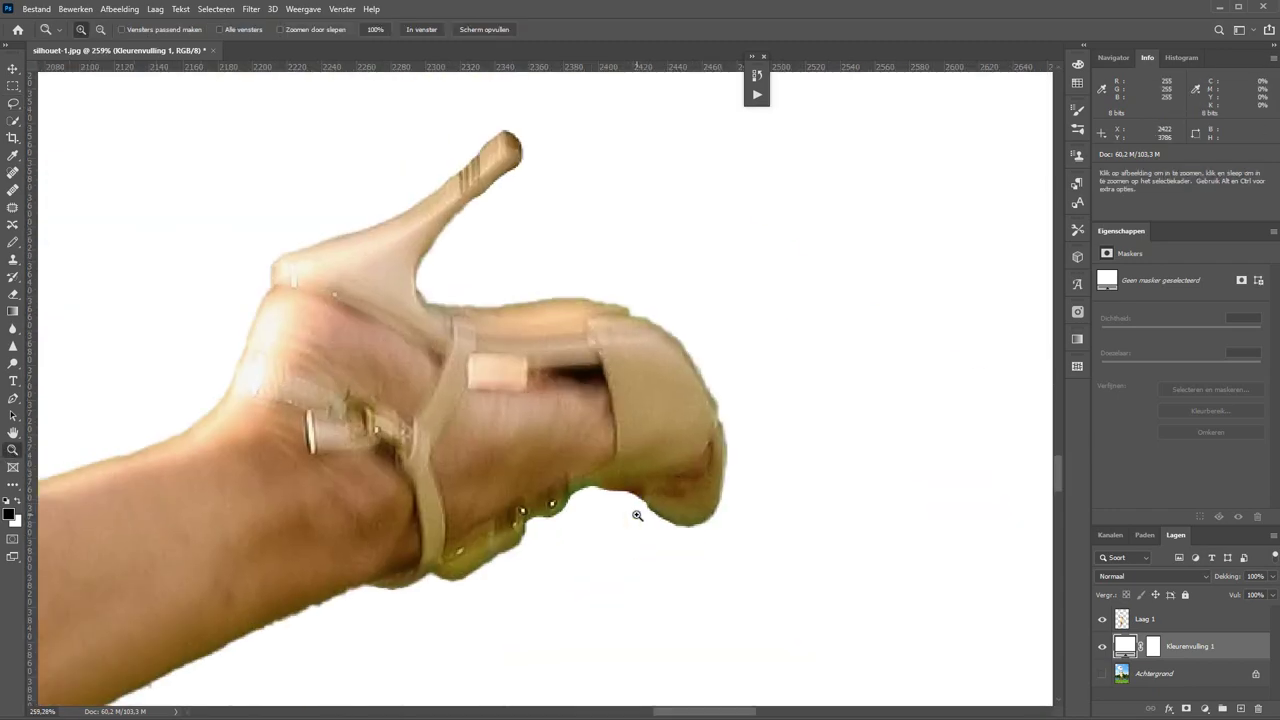
{"action": "left_click", "coordinate": [416, 28]}
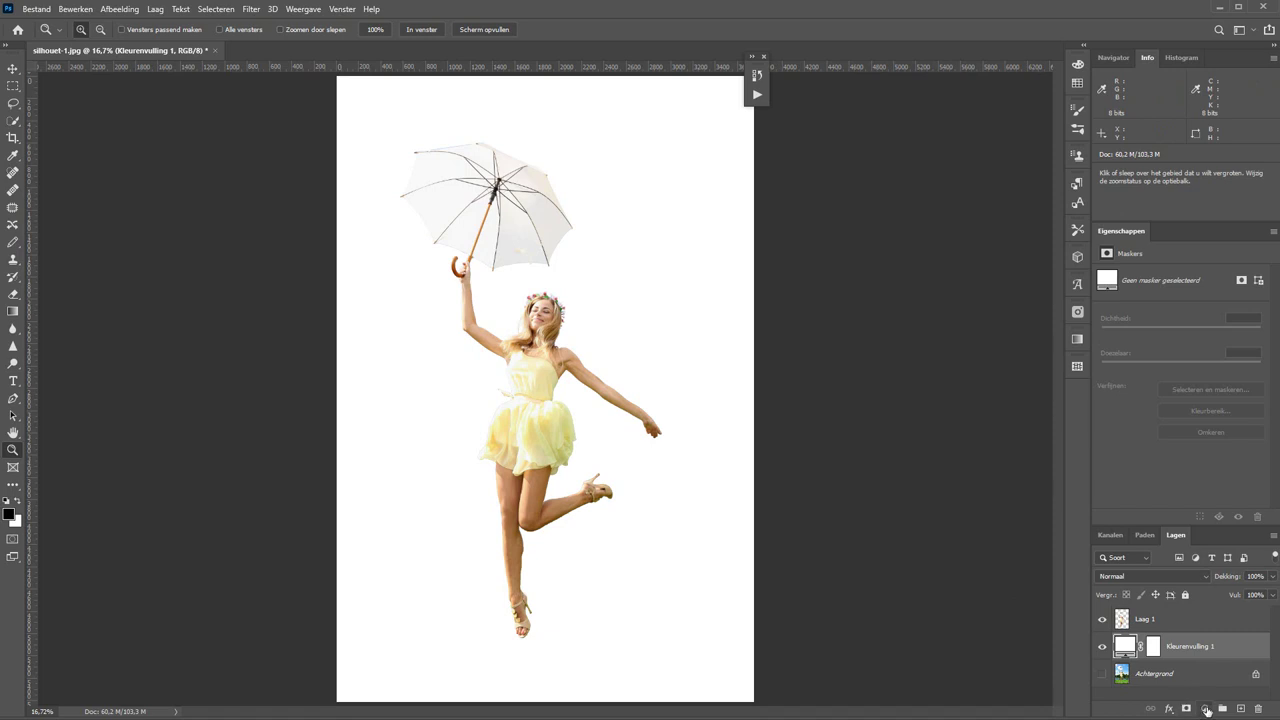
Step: Add a black Volle kleur fill layer, Kleurenvulling 2, and move it above Laag 1
{"action": "left_click", "coordinate": [1206, 709]}
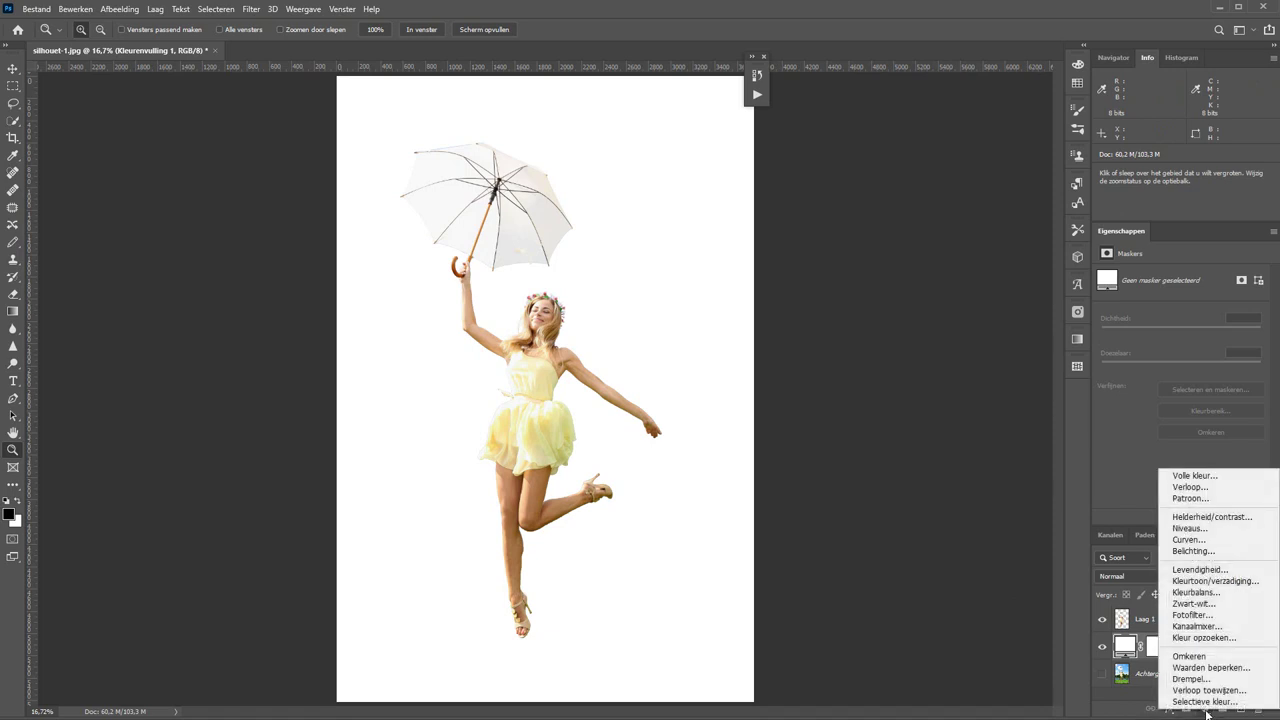
{"action": "left_click", "coordinate": [1201, 476]}
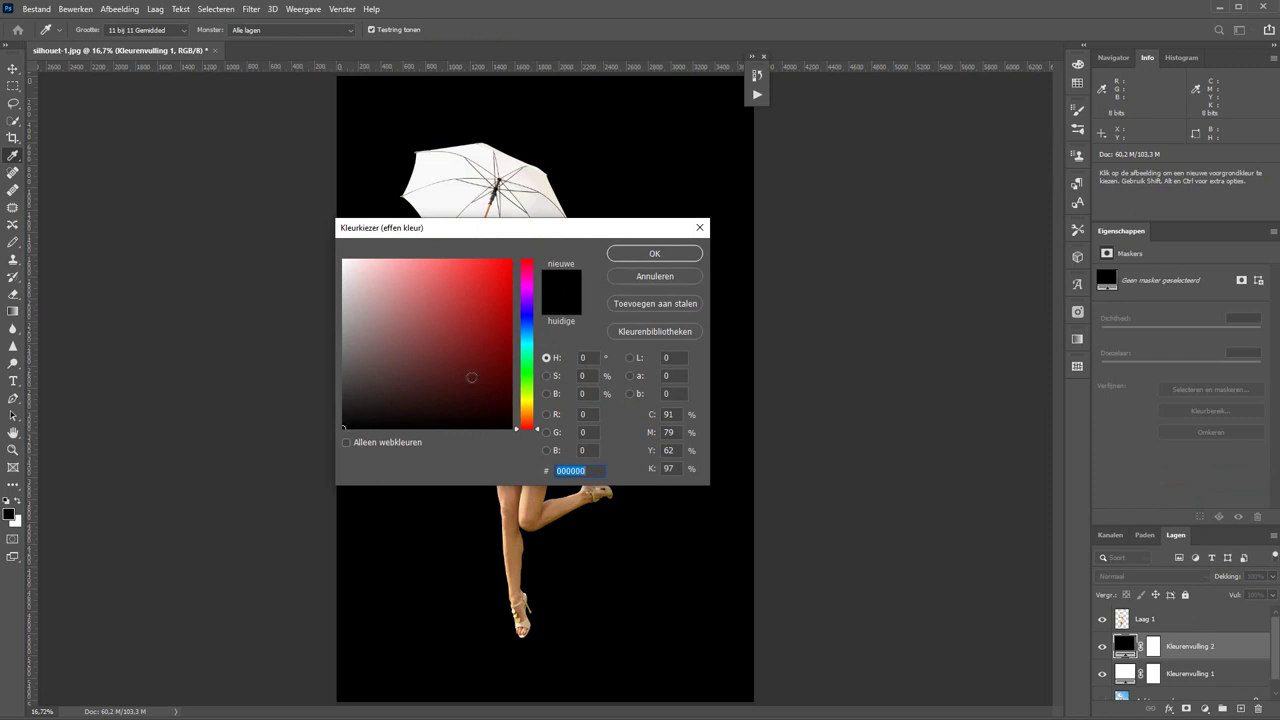
{"action": "left_click", "coordinate": [654, 253]}
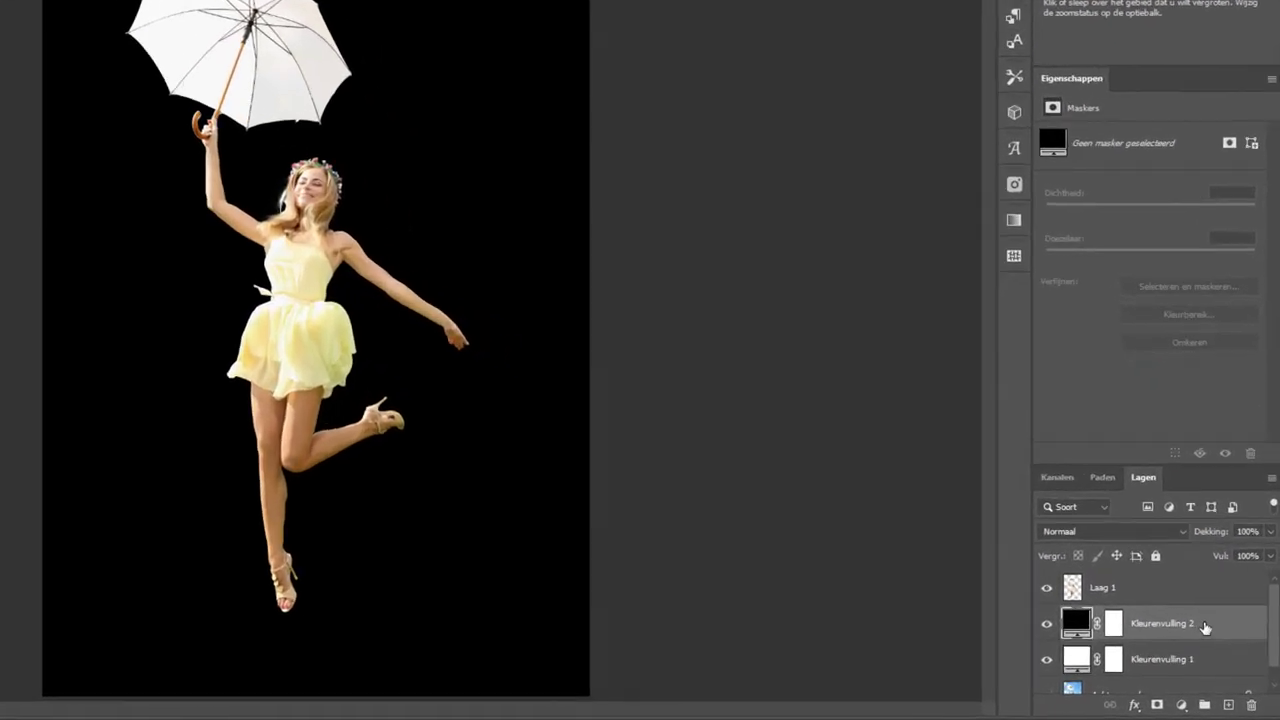
{"action": "left_click_drag", "start_coordinate": [1205, 627], "coordinate": [1222, 555]}
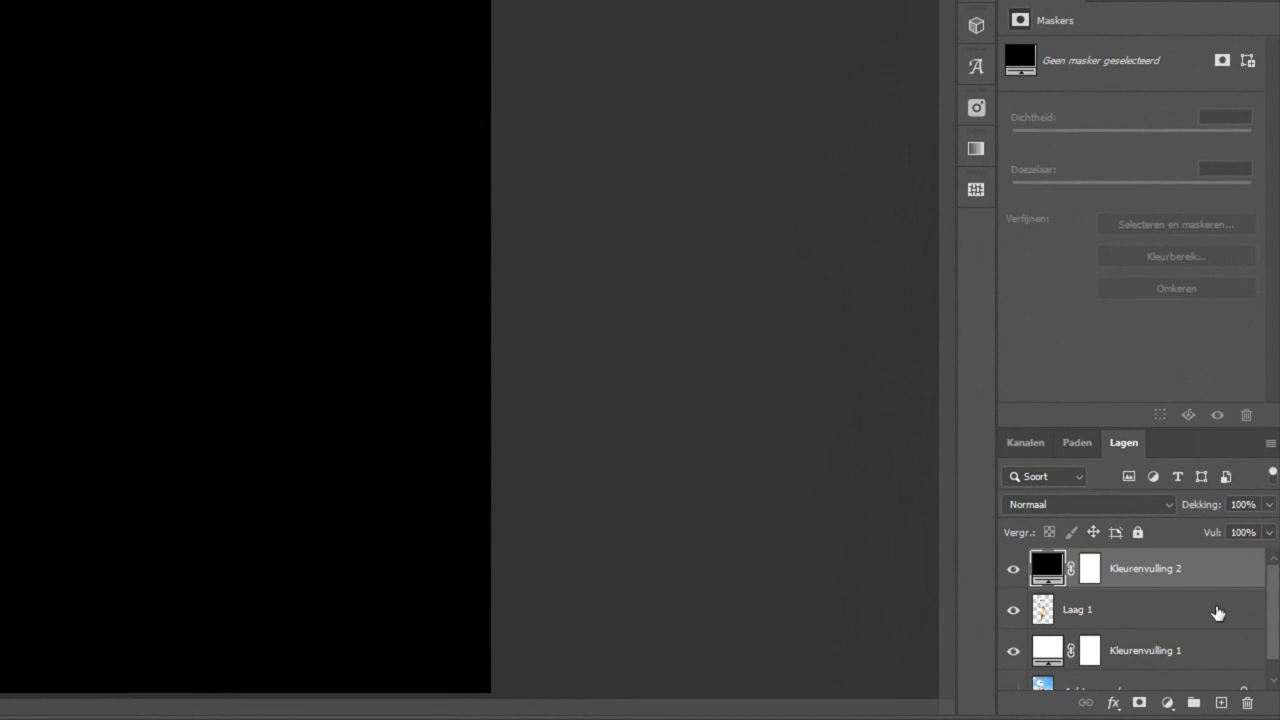
{"action": "left_click_drag", "start_coordinate": [1217, 613], "coordinate": [1191, 582]}
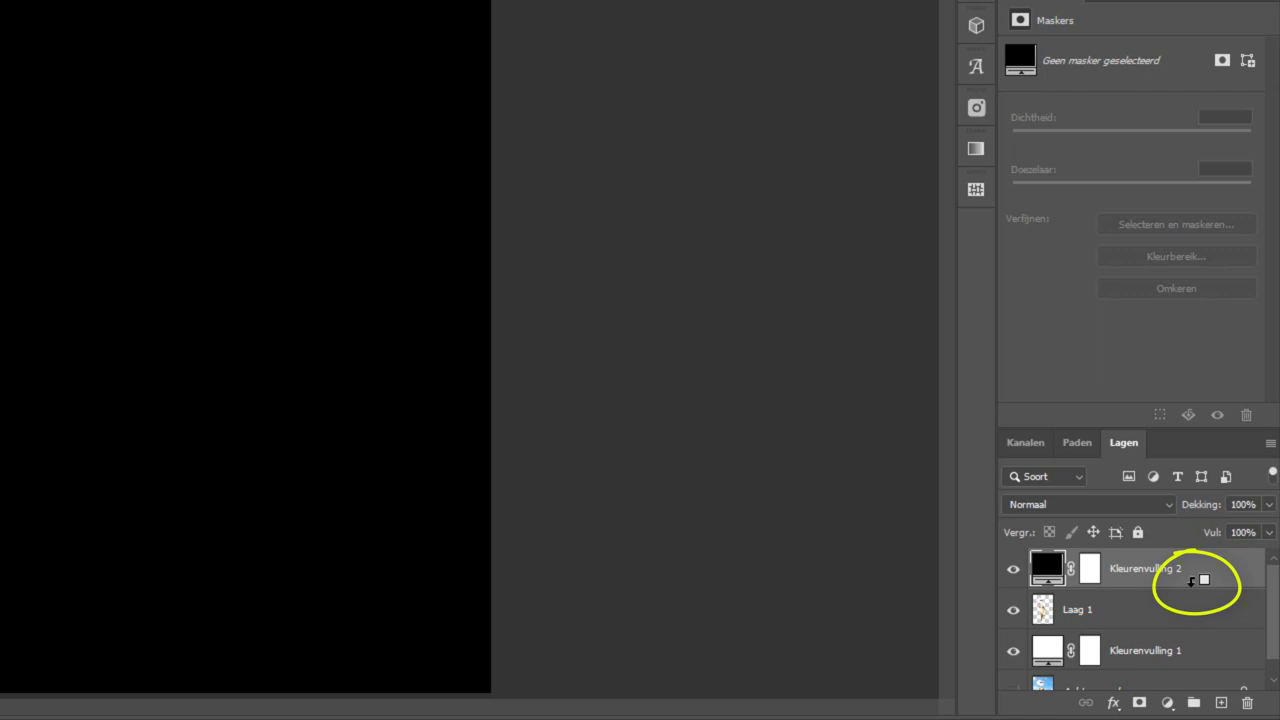
Step: Clip the black Kleurenvulling 2 to Laag 1, checking the silhouette's raised shoe up close
{"action": "left_click", "coordinate": [1191, 582], "text": "alt"}
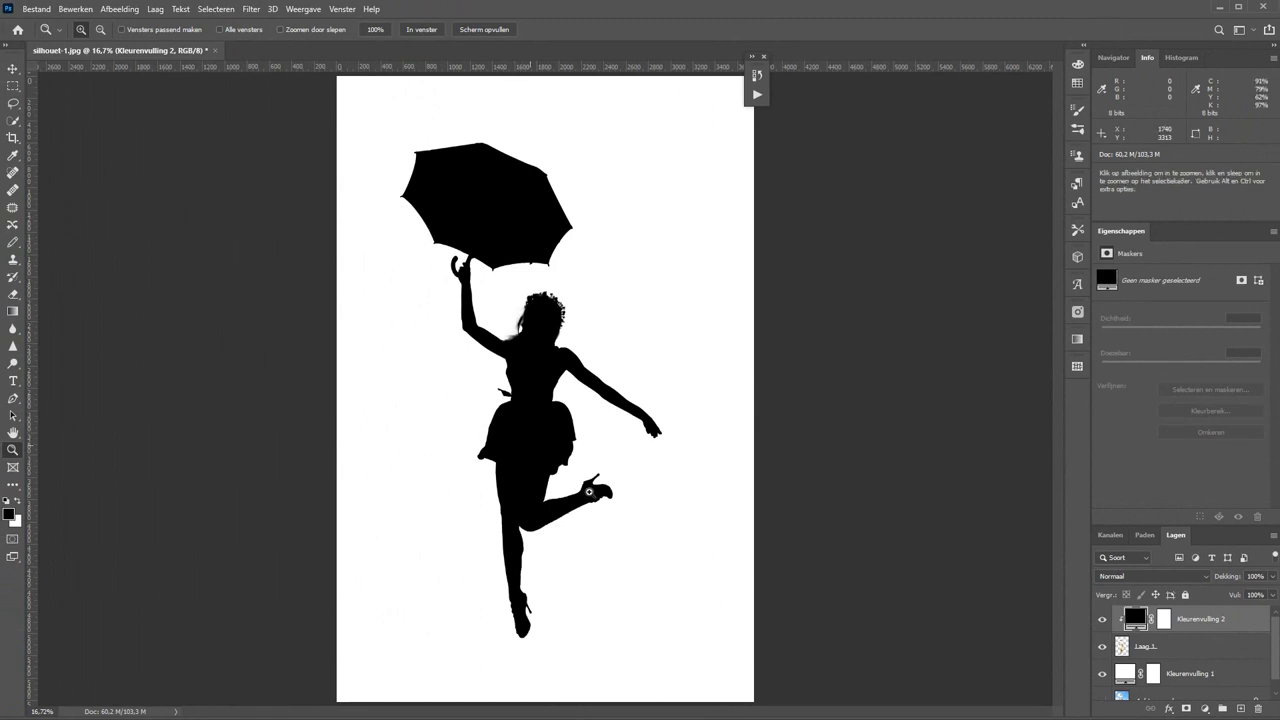
{"action": "key", "text": "ctrl+1"}
{"action": "left_click", "coordinate": [615, 497]}
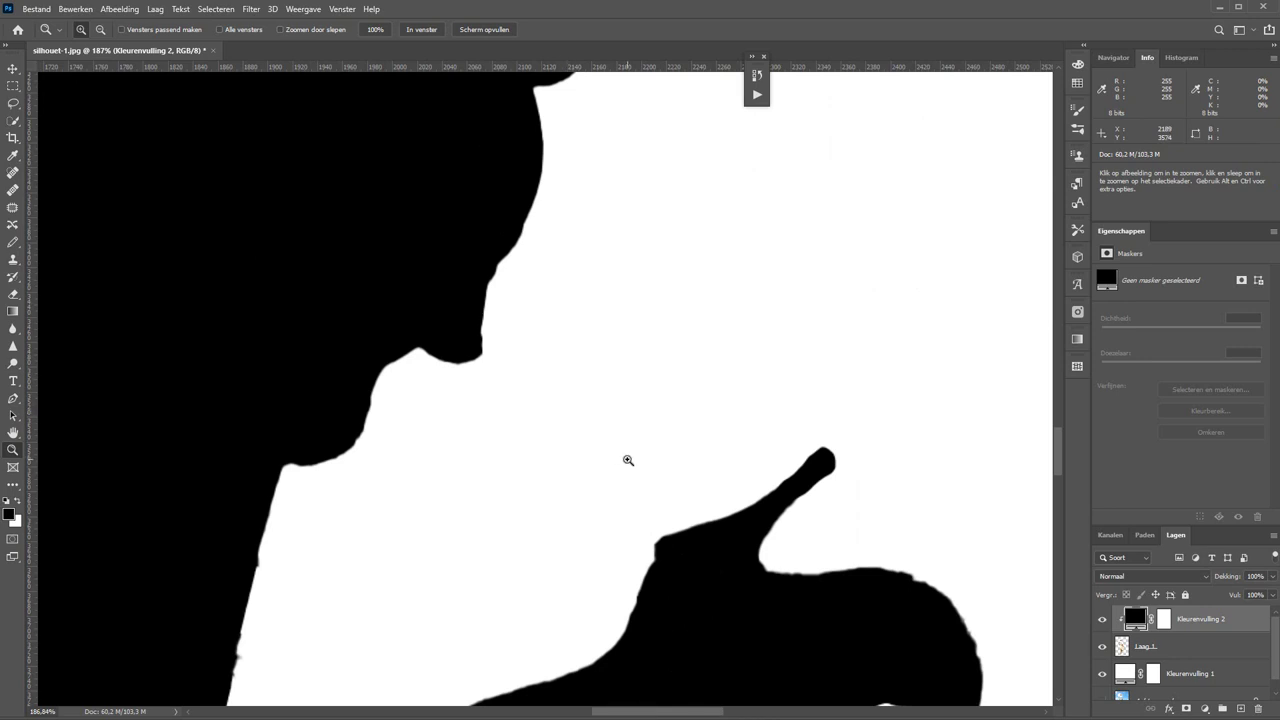
{"action": "key", "text": "ctrl+0"}
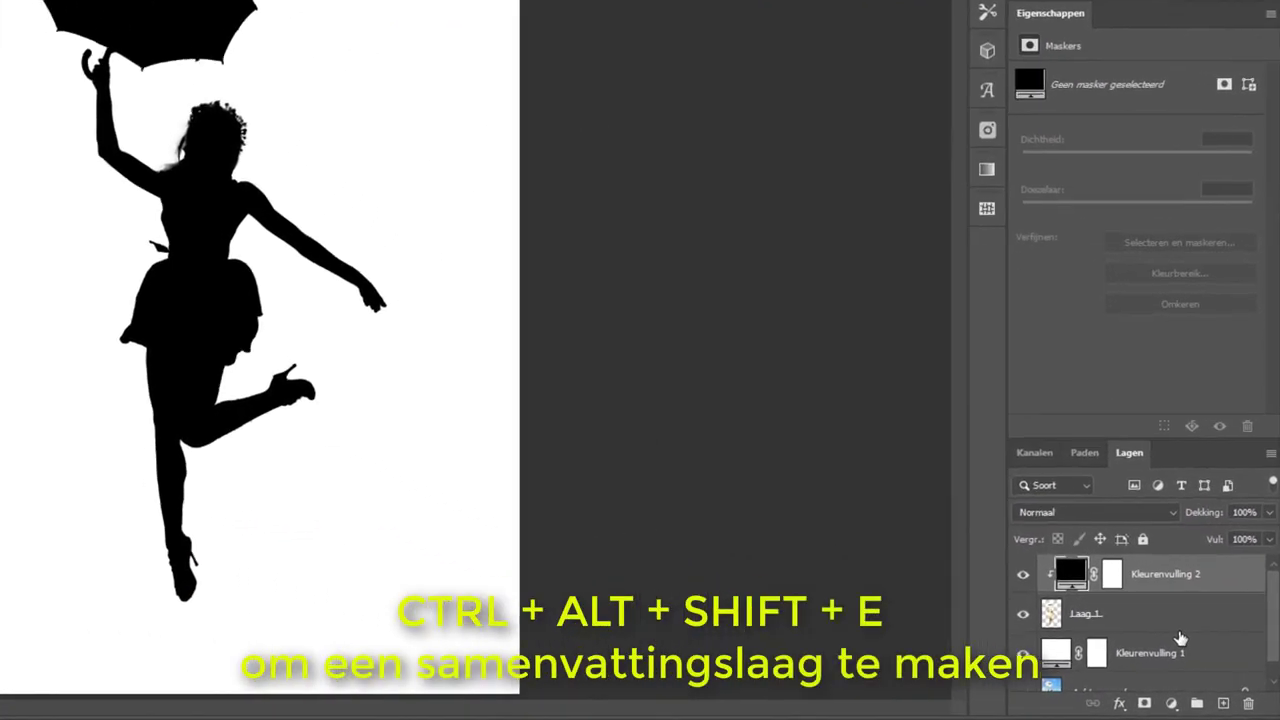
Step: Stamp visible layers into Laag 2 with Ctrl+Alt+Shift+E, hide the others, and zoom on the forearm edge
{"action": "key", "text": "ctrl+alt+shift+e"}
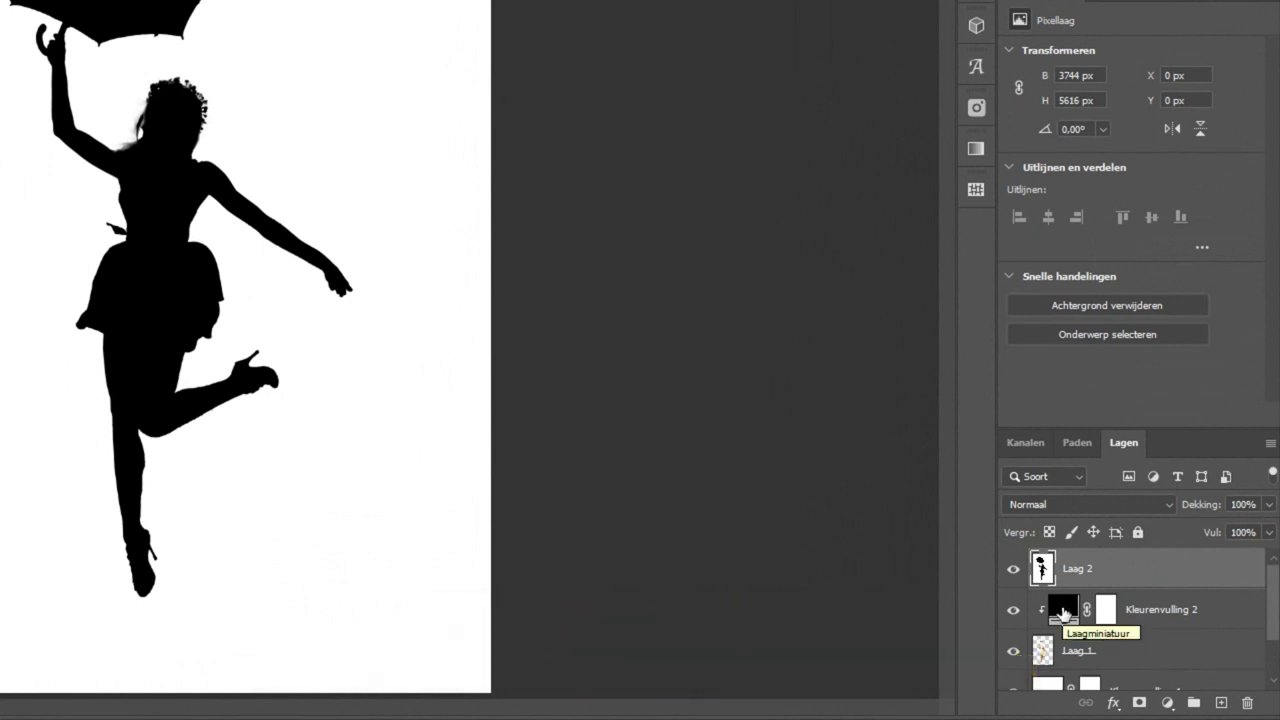
{"action": "left_click", "coordinate": [1013, 572], "text": "alt"}
{"action": "left_click", "coordinate": [200, 170]}
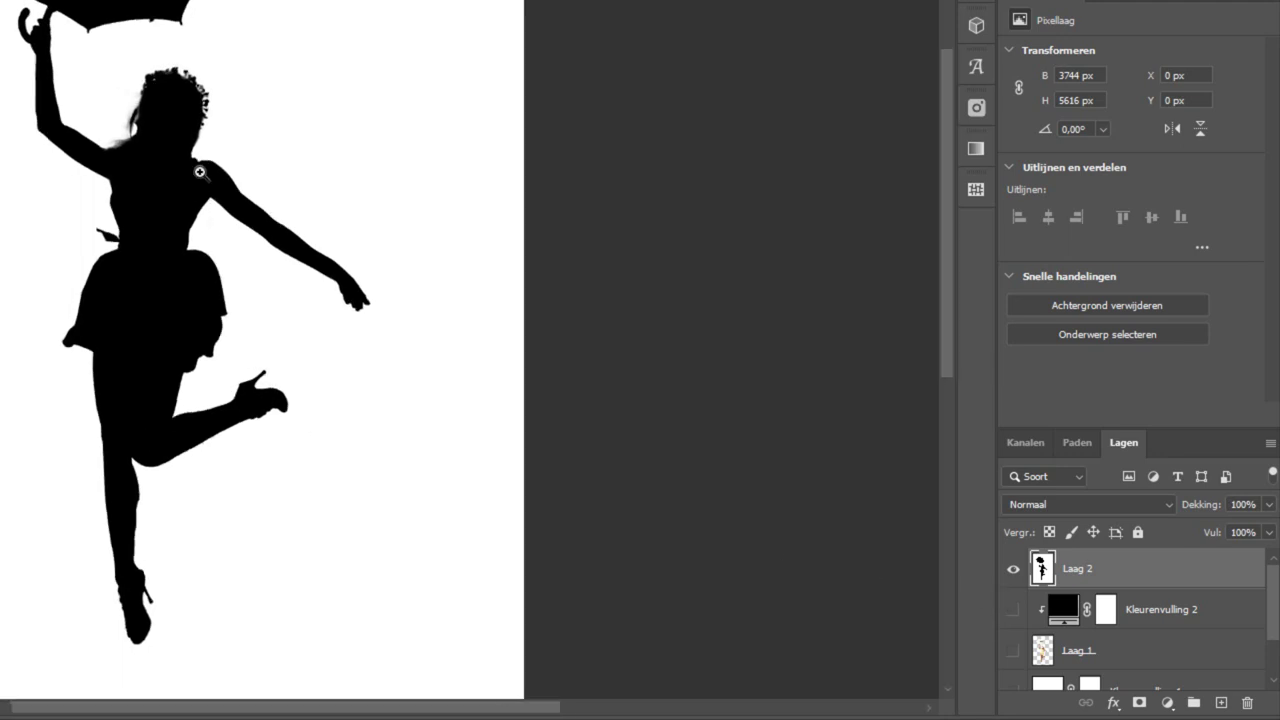
{"action": "left_click", "coordinate": [200, 170]}
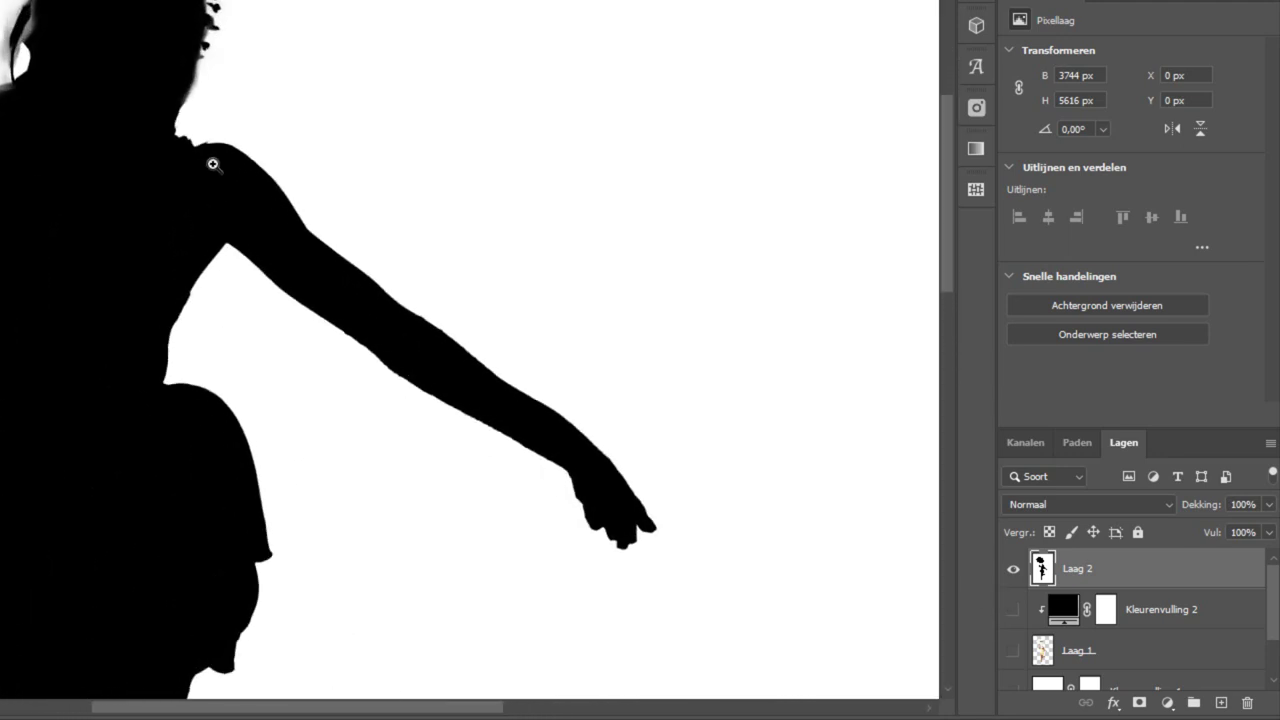
{"action": "left_click_drag", "start_coordinate": [264, 264], "coordinate": [449, 422]}
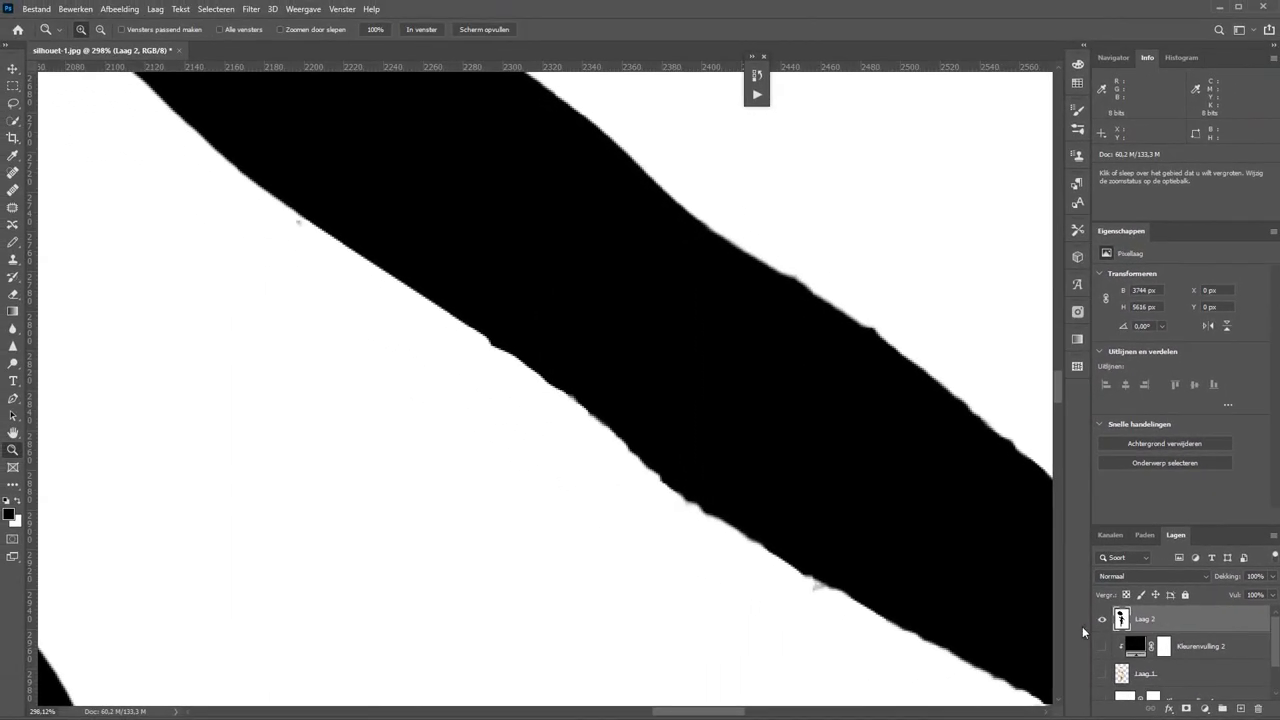
Step: Turn Laag 2 into a smart object with Omzetten in slim object, then open the Filter menu
{"action": "right_click", "coordinate": [1194, 618]}
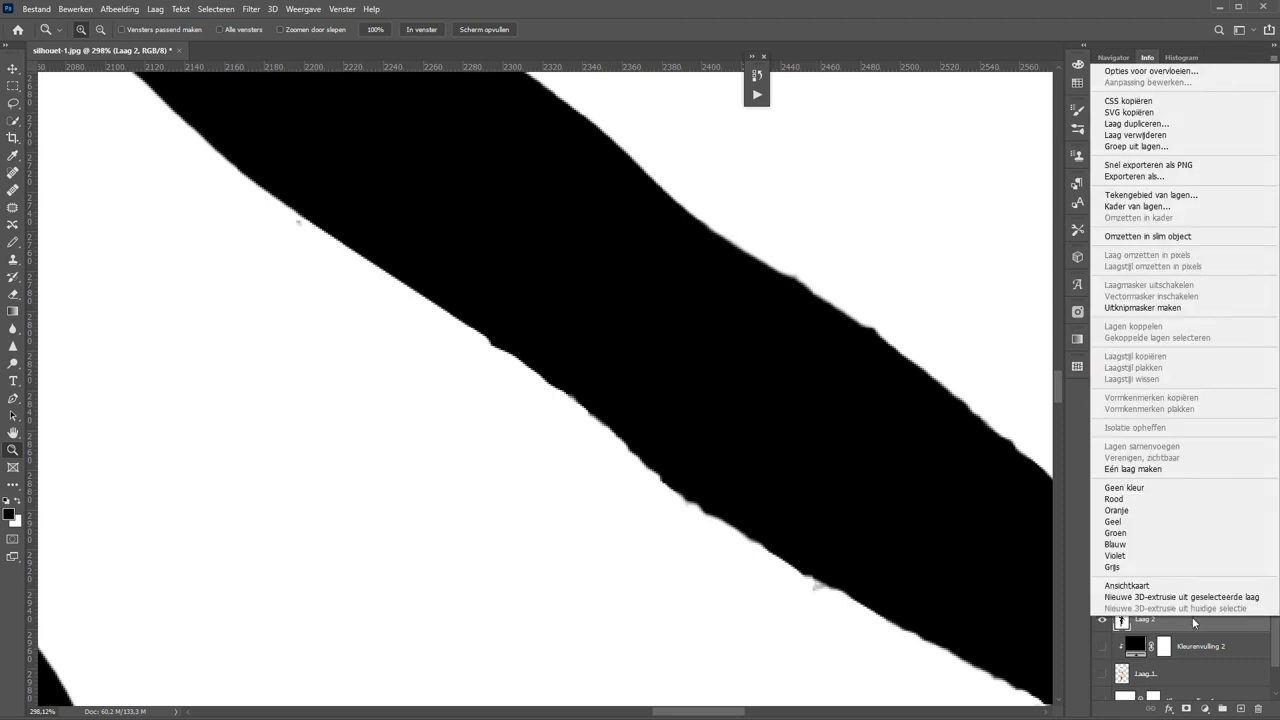
{"action": "left_click", "coordinate": [1148, 237]}
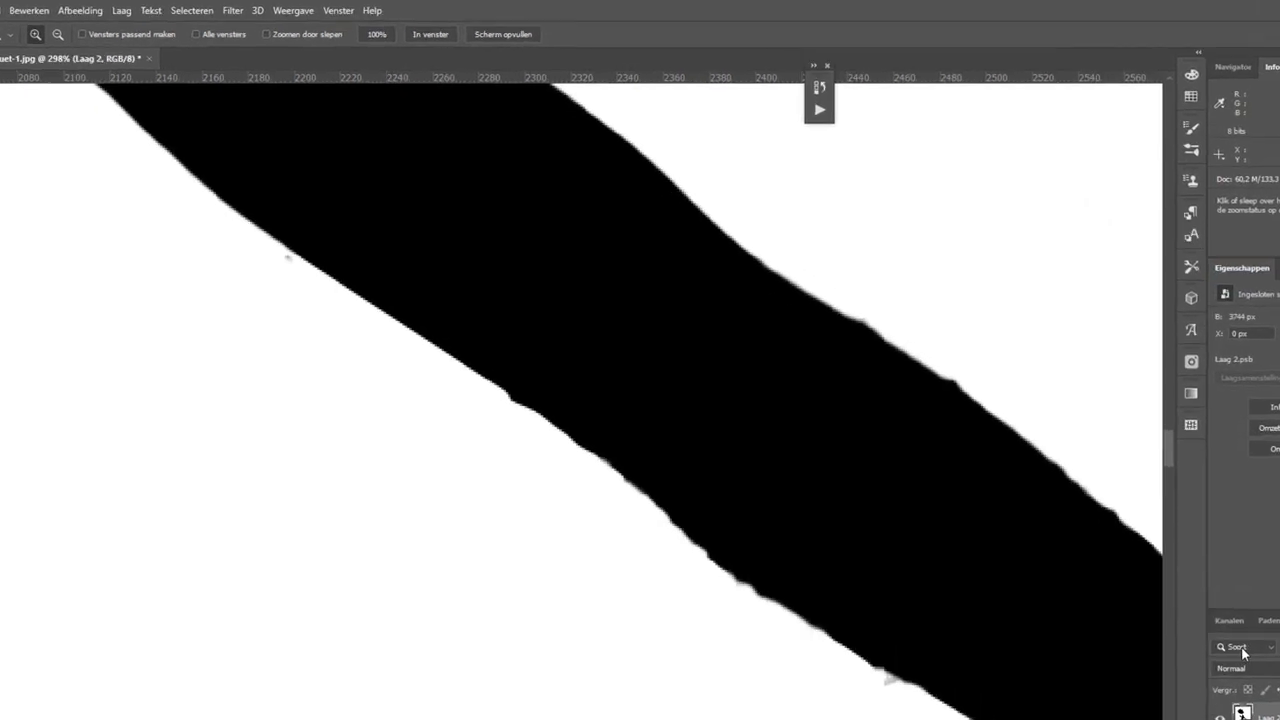
{"action": "left_click", "coordinate": [197, 15]}
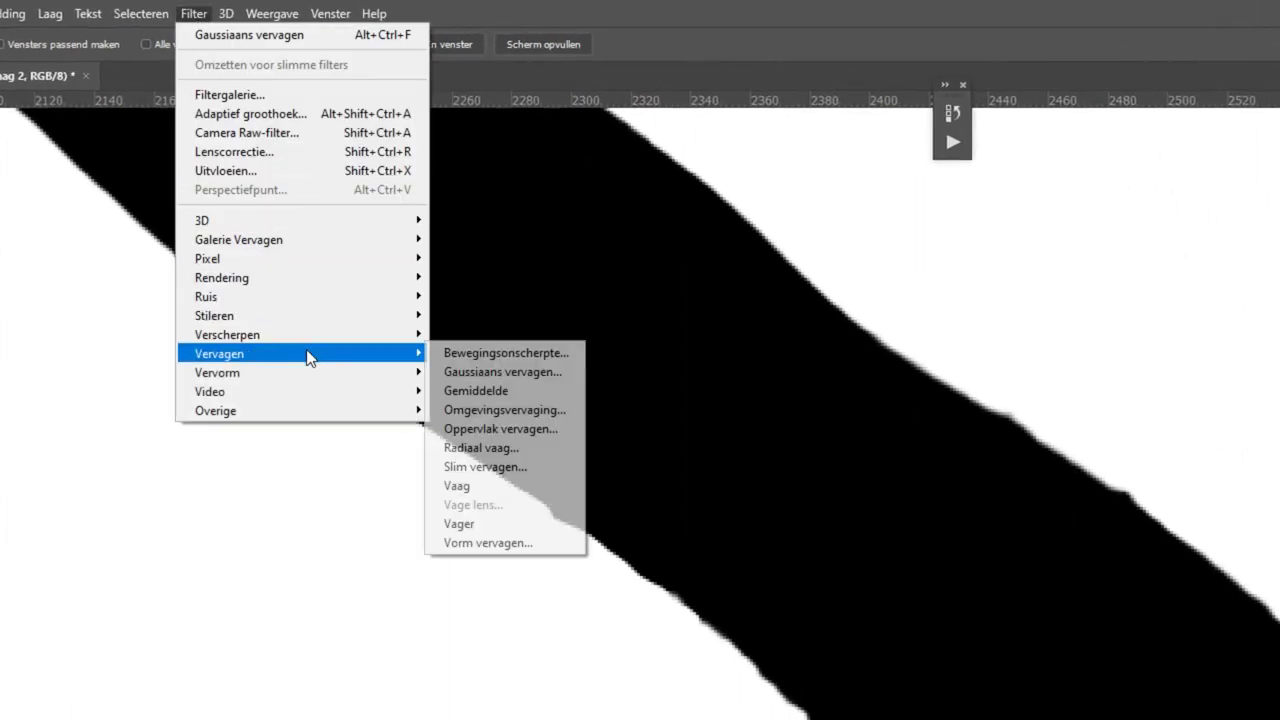
{"action": "mouse_move", "coordinate": [300, 353]}
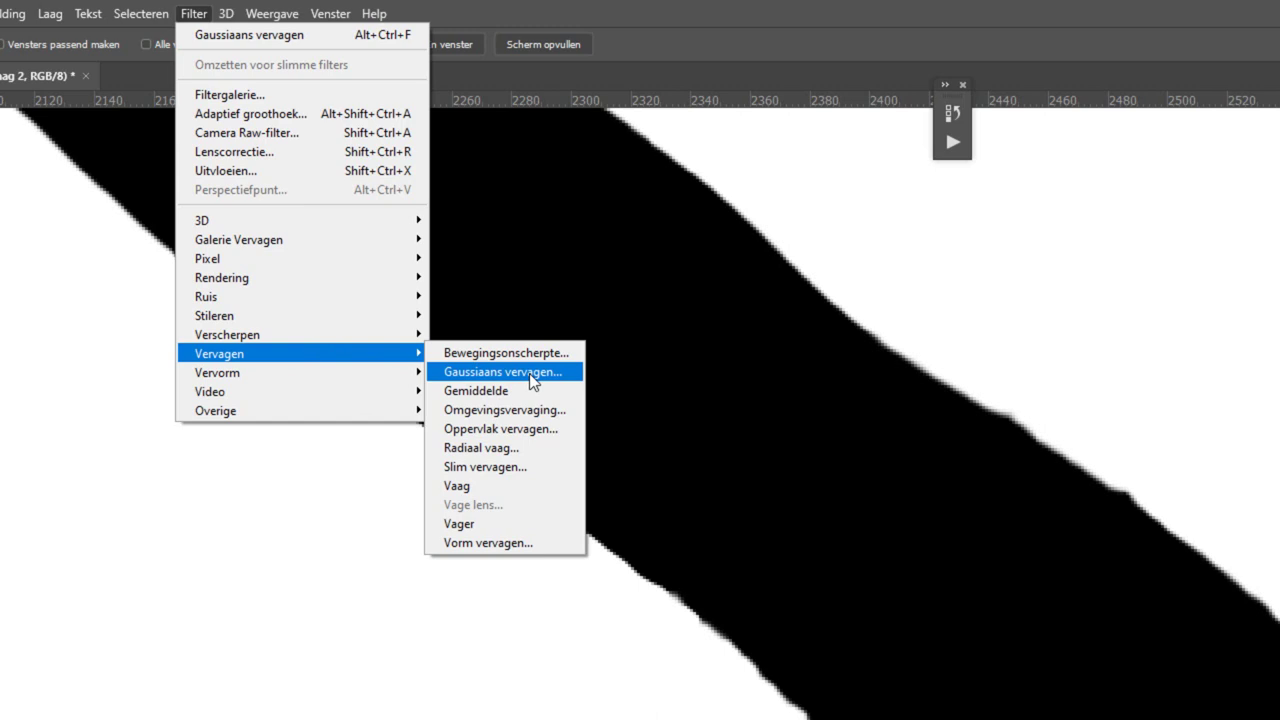
Step: Choose Filter > Vervagen > Gaussiaans vervagen for Laag 2
{"action": "left_click", "coordinate": [531, 374]}
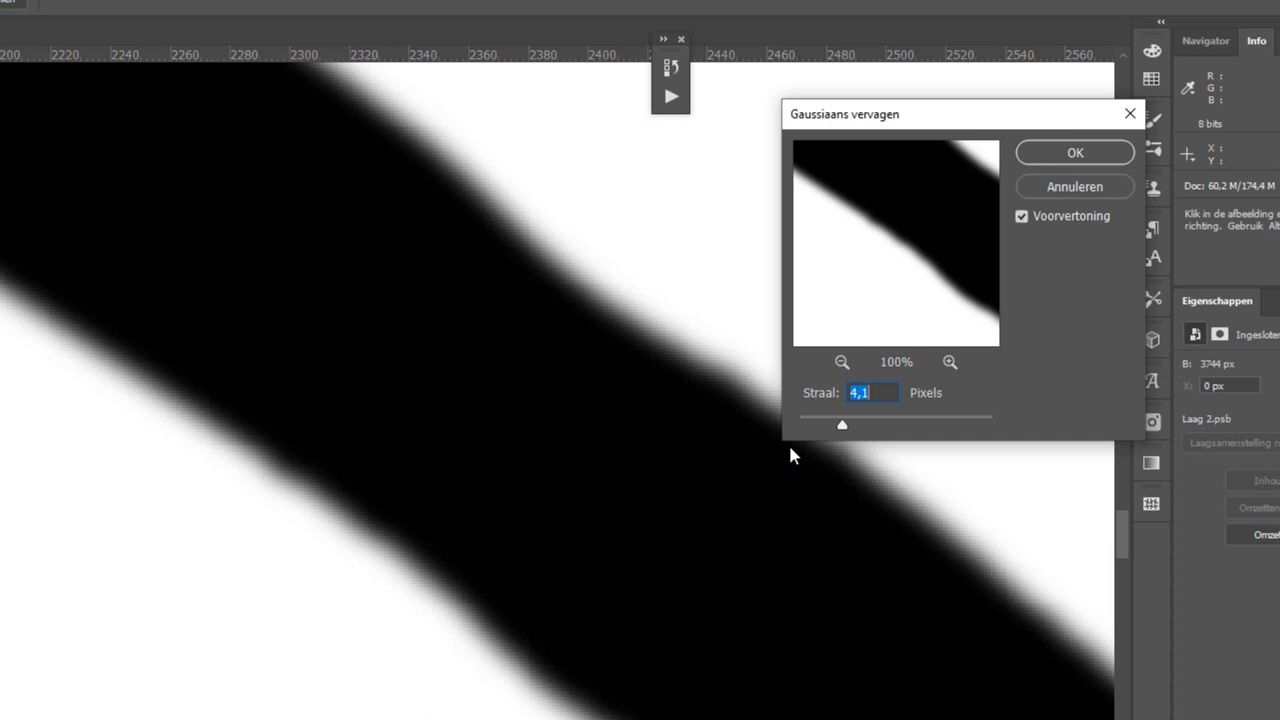
Step: Try blur radii of 0,1, 2,3 and 1,5 while zoomed out, then apply the Gaussian blur
{"action": "left_click_drag", "start_coordinate": [821, 426], "coordinate": [799, 428]}
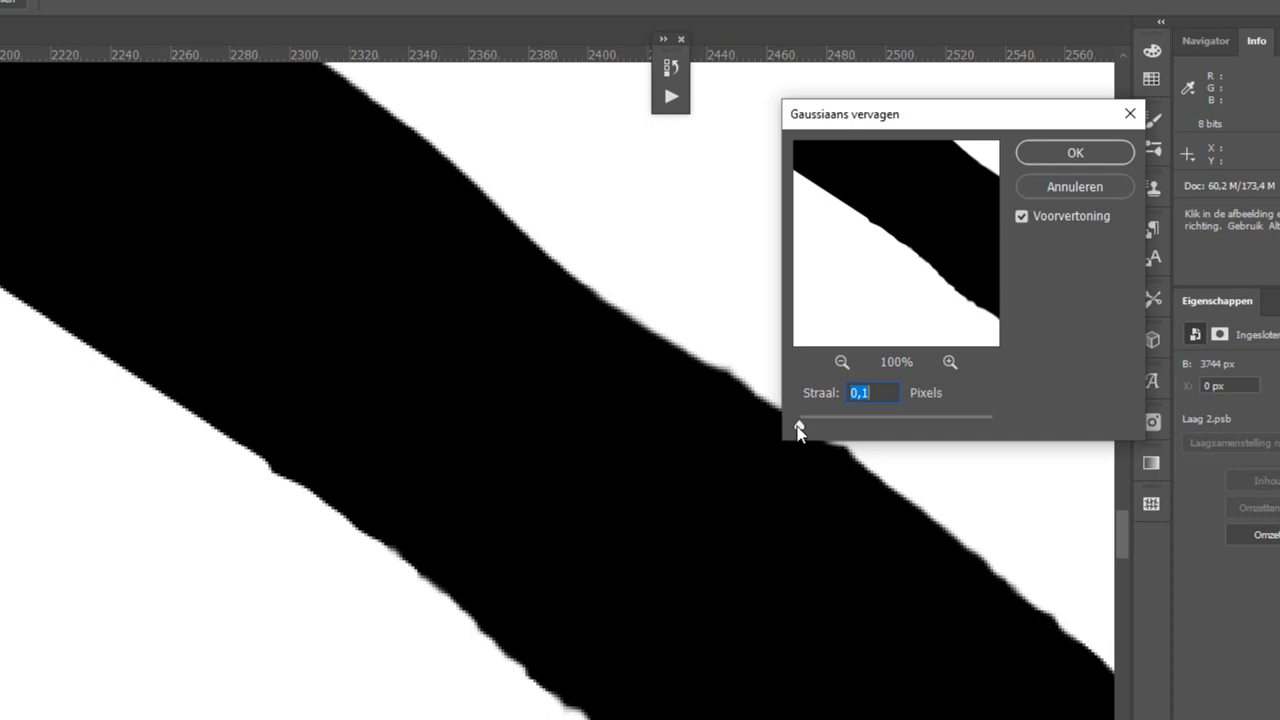
{"action": "key", "text": "alt"}
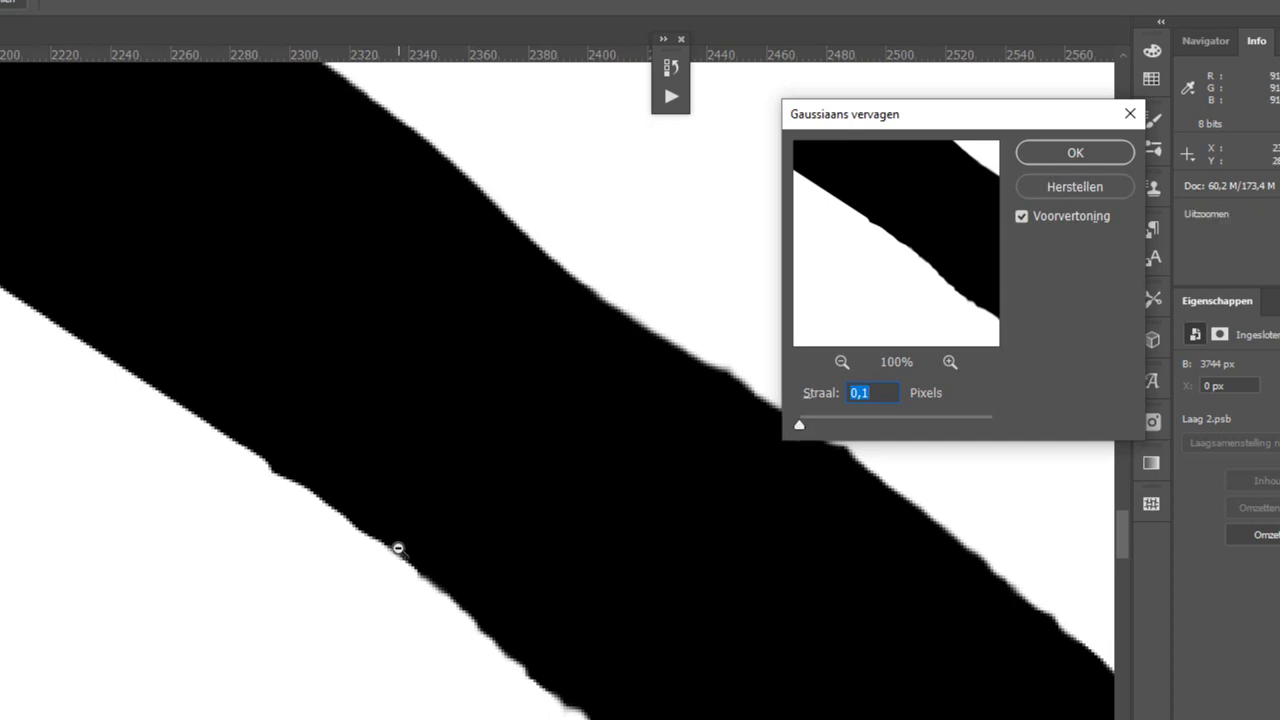
{"action": "left_click", "coordinate": [398, 548], "text": "alt"}
{"action": "left_click", "coordinate": [400, 545], "text": "alt"}
{"action": "left_click", "coordinate": [400, 545], "text": "alt"}
{"action": "left_click", "coordinate": [402, 543], "text": "alt"}
{"action": "left_click", "coordinate": [402, 543], "text": "alt"}
{"action": "left_click", "coordinate": [426, 540], "text": "alt"}
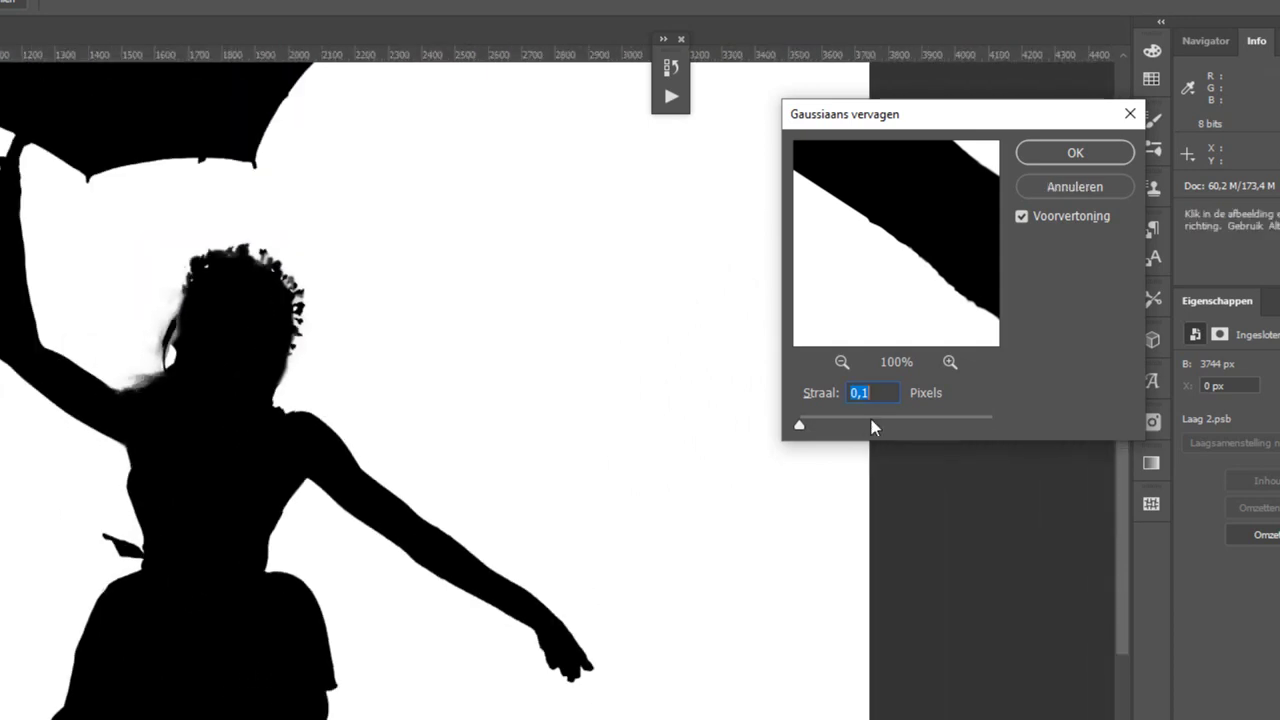
{"action": "left_click", "coordinate": [965, 424]}
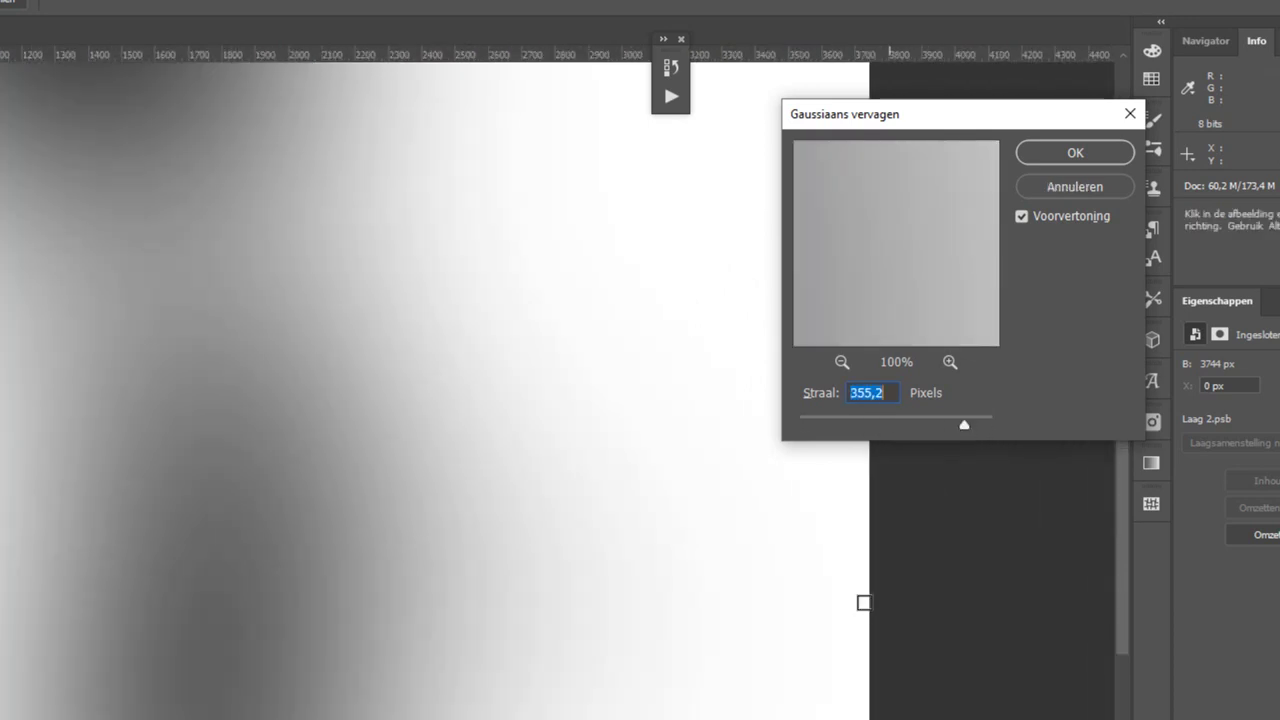
{"action": "left_click", "coordinate": [823, 424]}
{"action": "scroll", "coordinate": [430, 575], "scroll_direction": "up", "scroll_amount": 5, "text": "alt"}
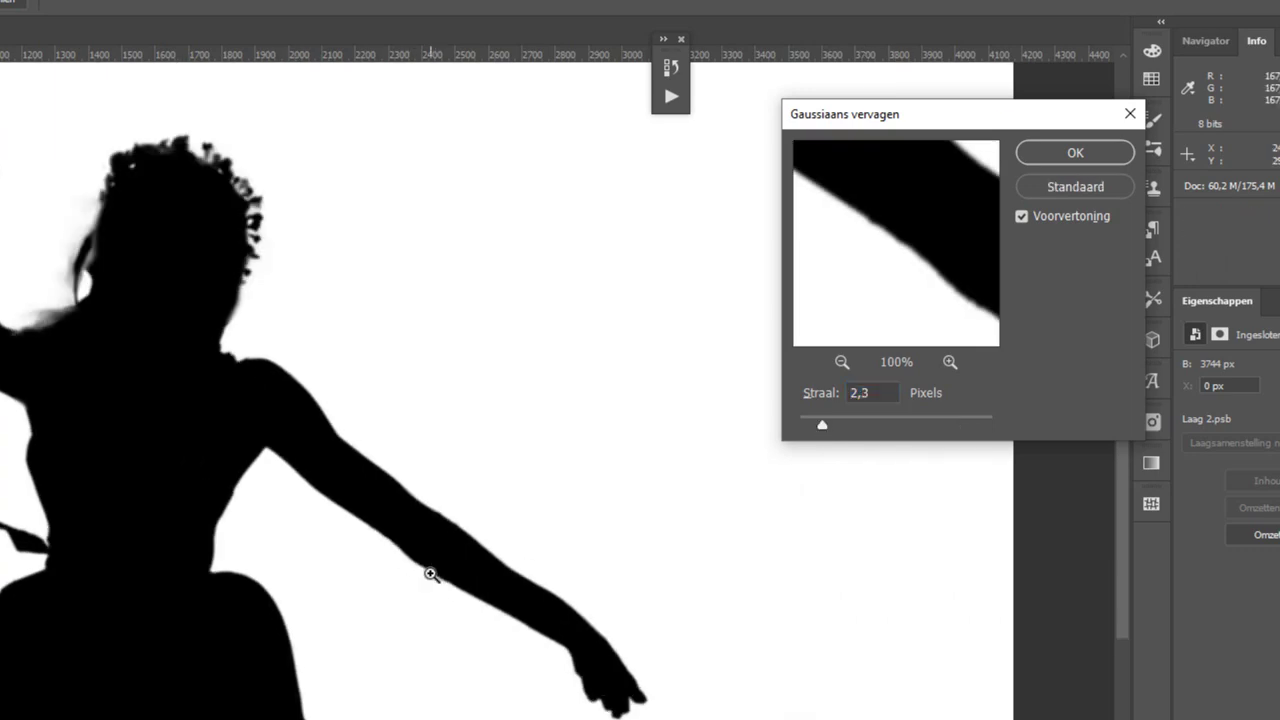
{"action": "mouse_move", "coordinate": [823, 425]}
{"action": "left_mouse_down"}
{"action": "mouse_move", "coordinate": [812, 429]}
{"action": "mouse_move", "coordinate": [836, 430]}
{"action": "left_mouse_up"}
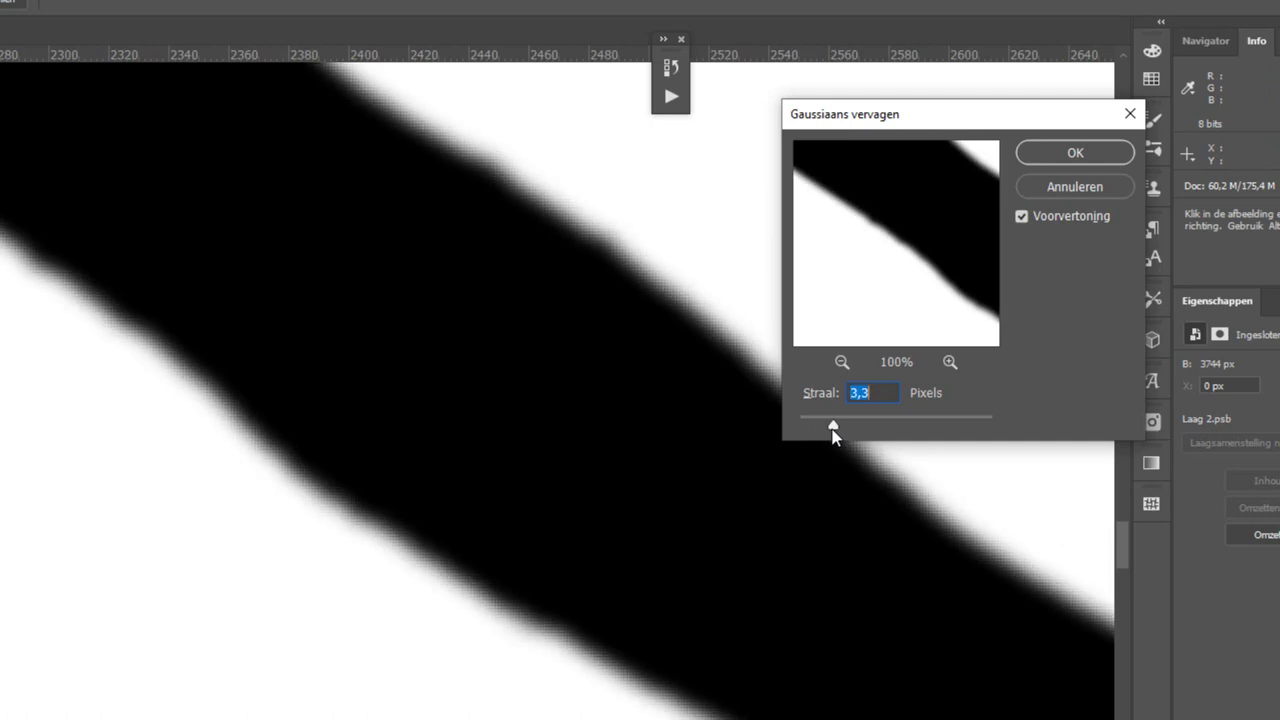
{"action": "scroll", "coordinate": [380, 526], "scroll_direction": "down", "scroll_amount": 7, "text": "alt"}
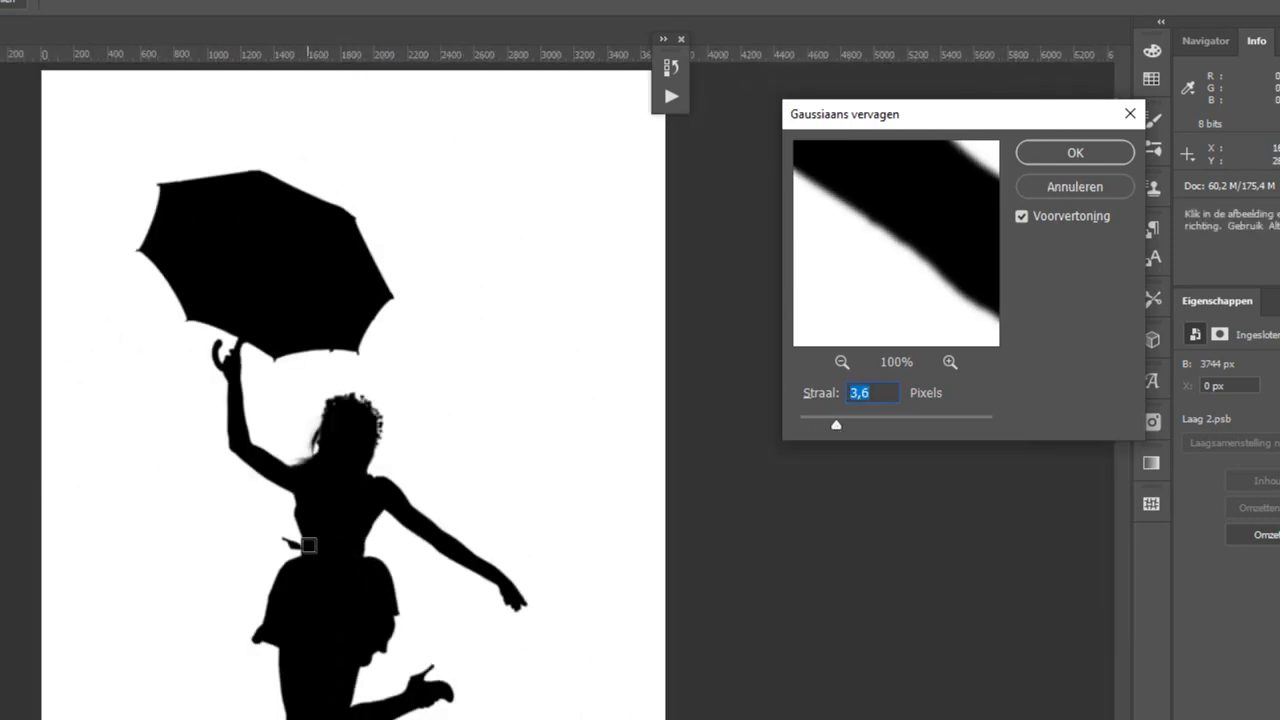
{"action": "left_click", "coordinate": [1072, 155]}
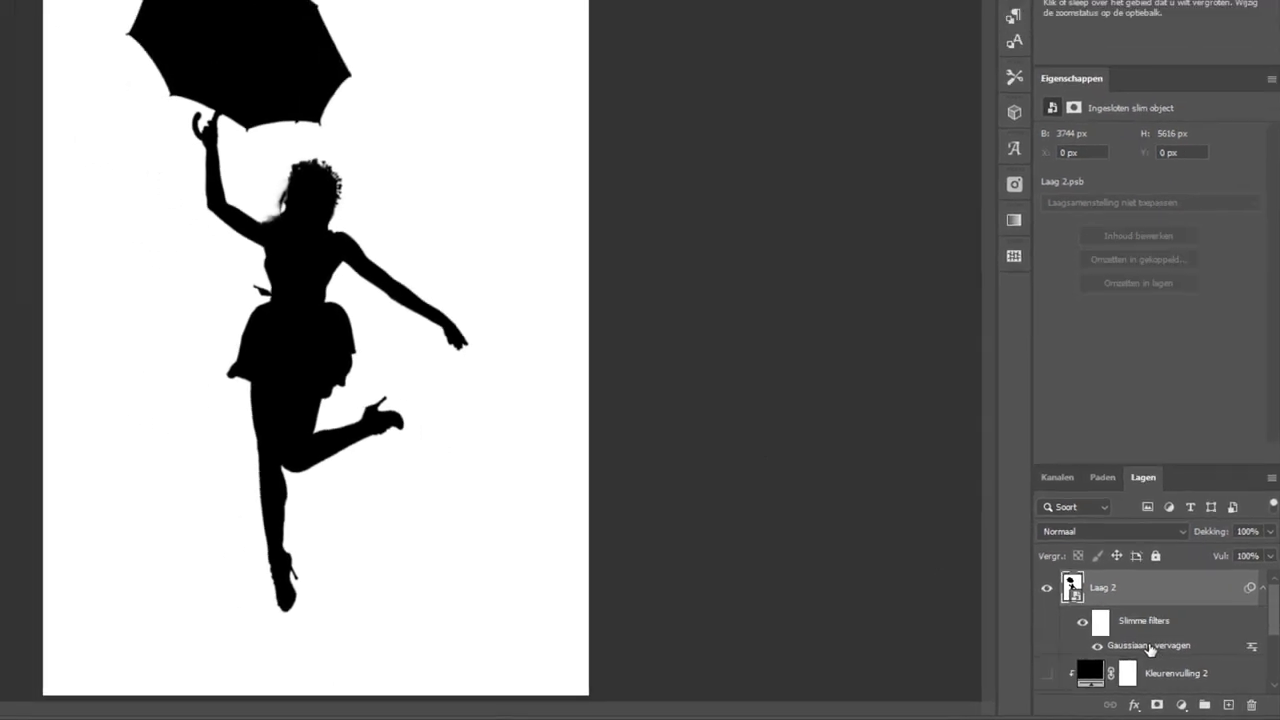
Step: Reopen the Gaussiaans vervagen smart filter and set its radius to 3,6 pixels
{"action": "double_click", "coordinate": [1150, 646]}
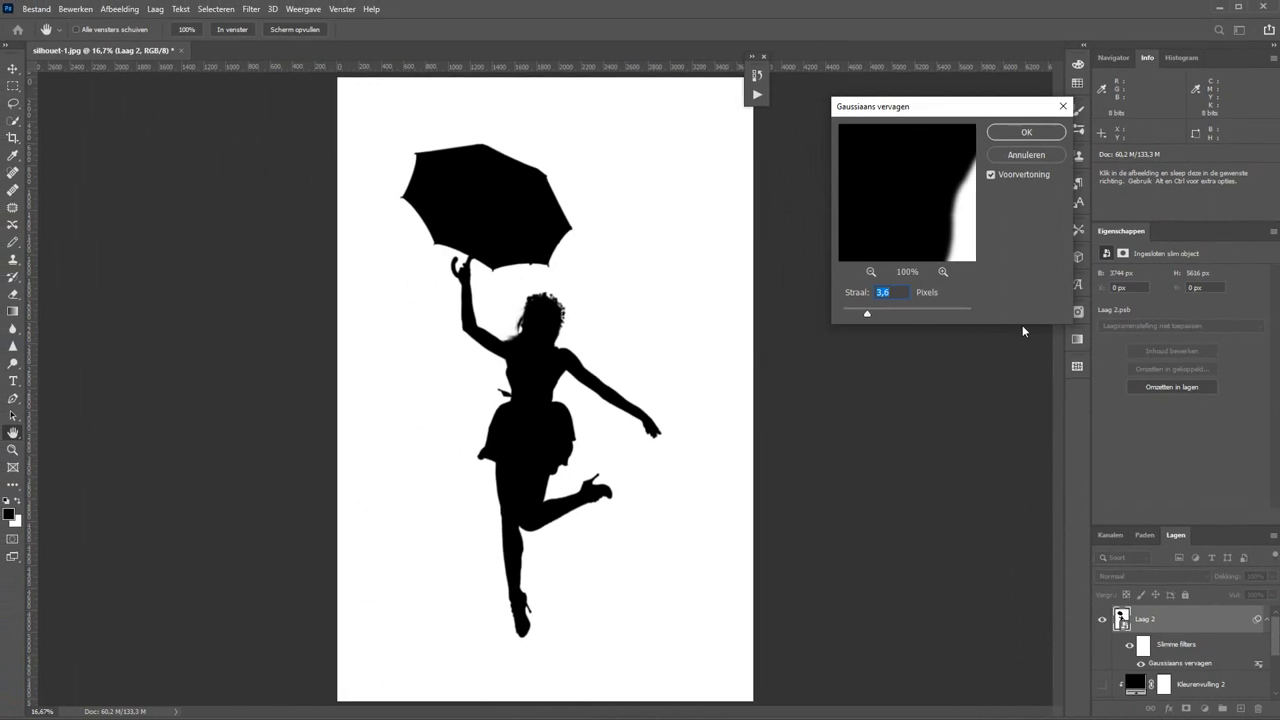
{"action": "left_click_drag", "start_coordinate": [897, 314], "coordinate": [908, 314]}
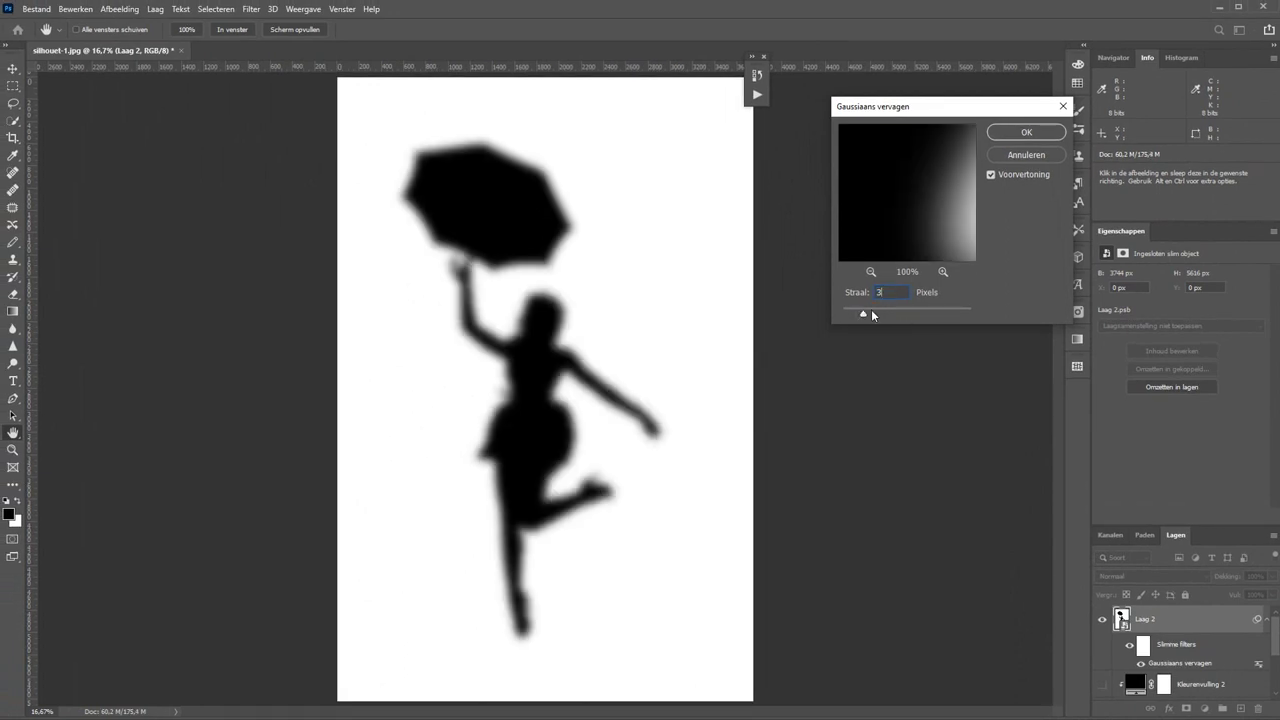
{"action": "type", "text": ",6"}
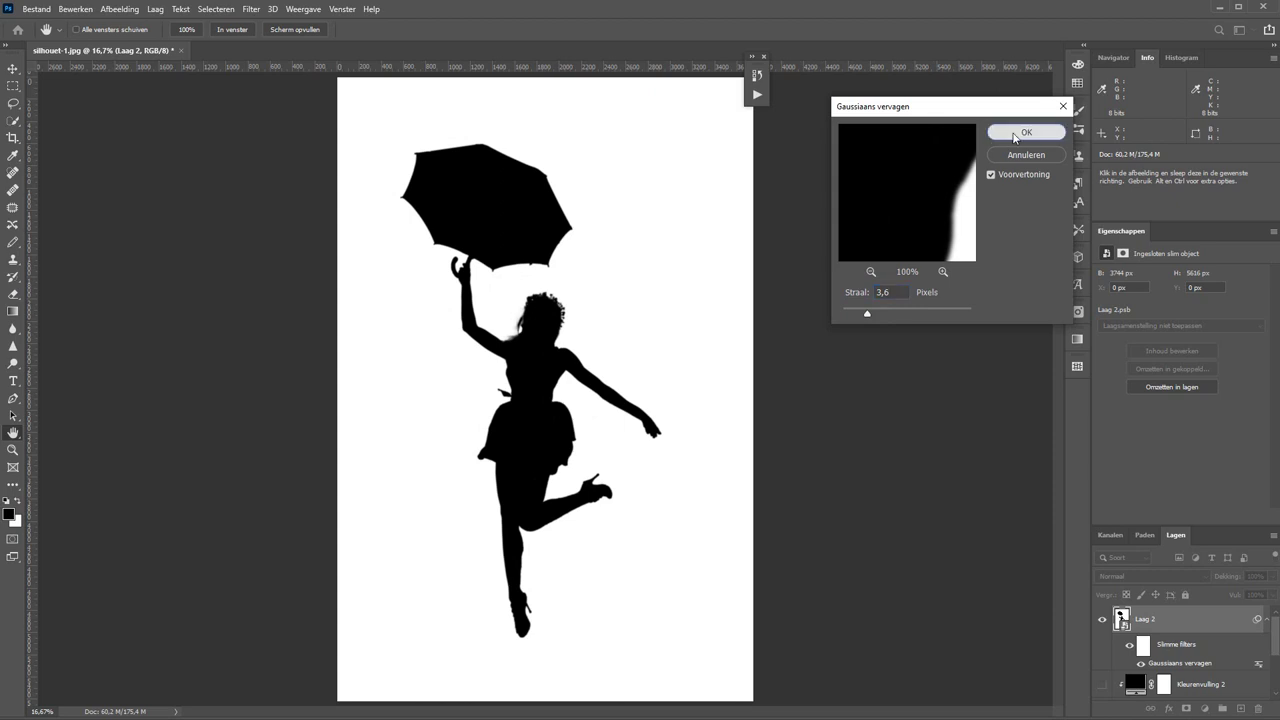
{"action": "left_click", "coordinate": [1014, 137]}
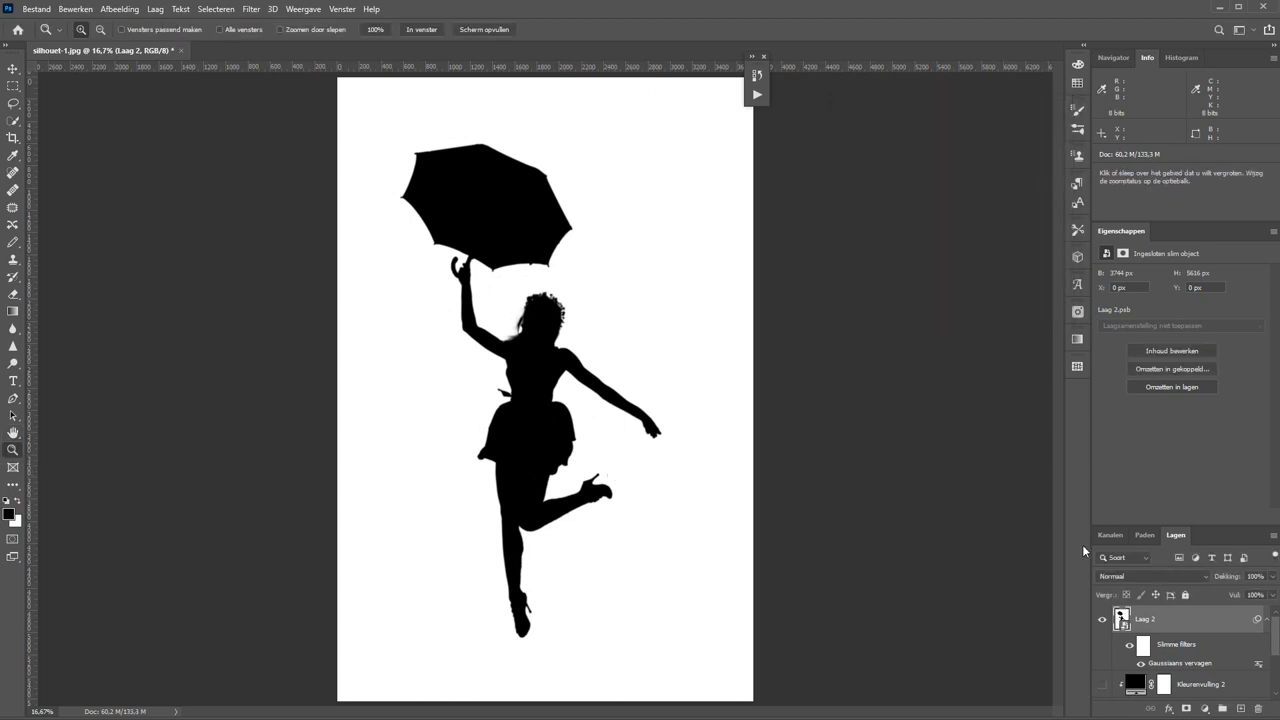
Step: Zoom into the torso and add a Levels adjustment layer, Niveaus 1, above Laag 2
{"action": "left_click_drag", "start_coordinate": [485, 277], "coordinate": [600, 364]}
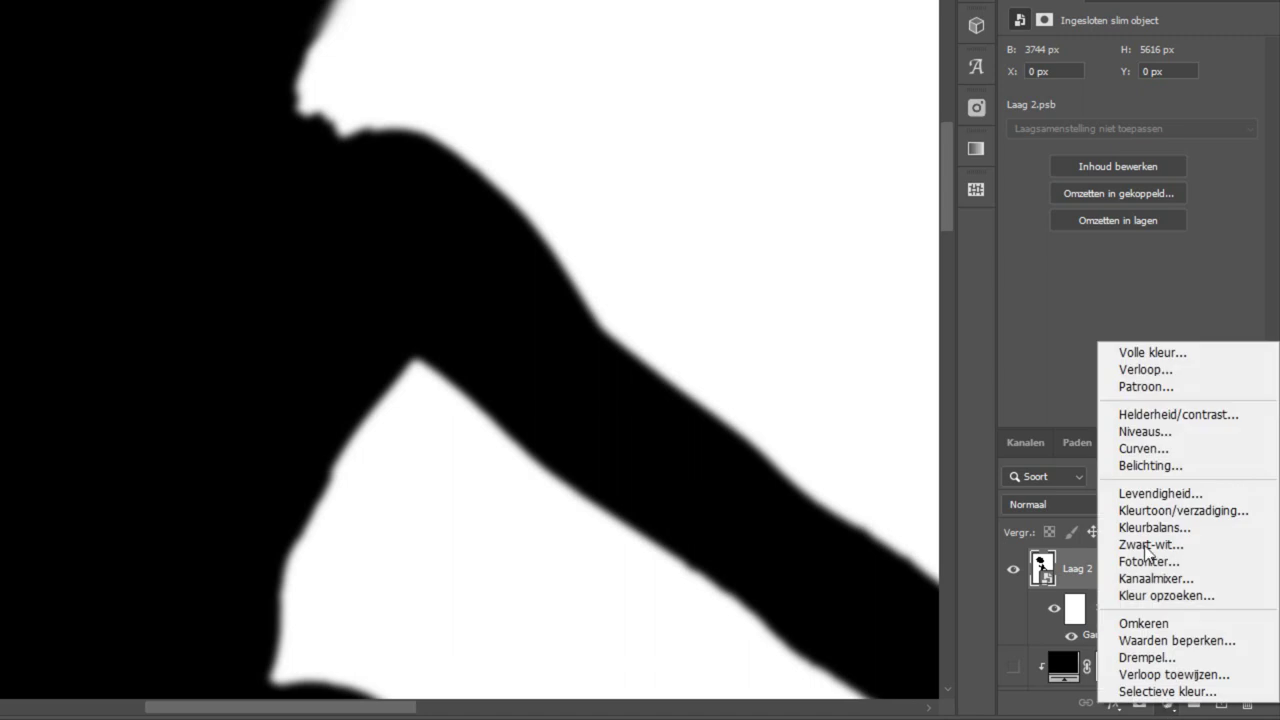
{"action": "left_click", "coordinate": [1147, 432]}
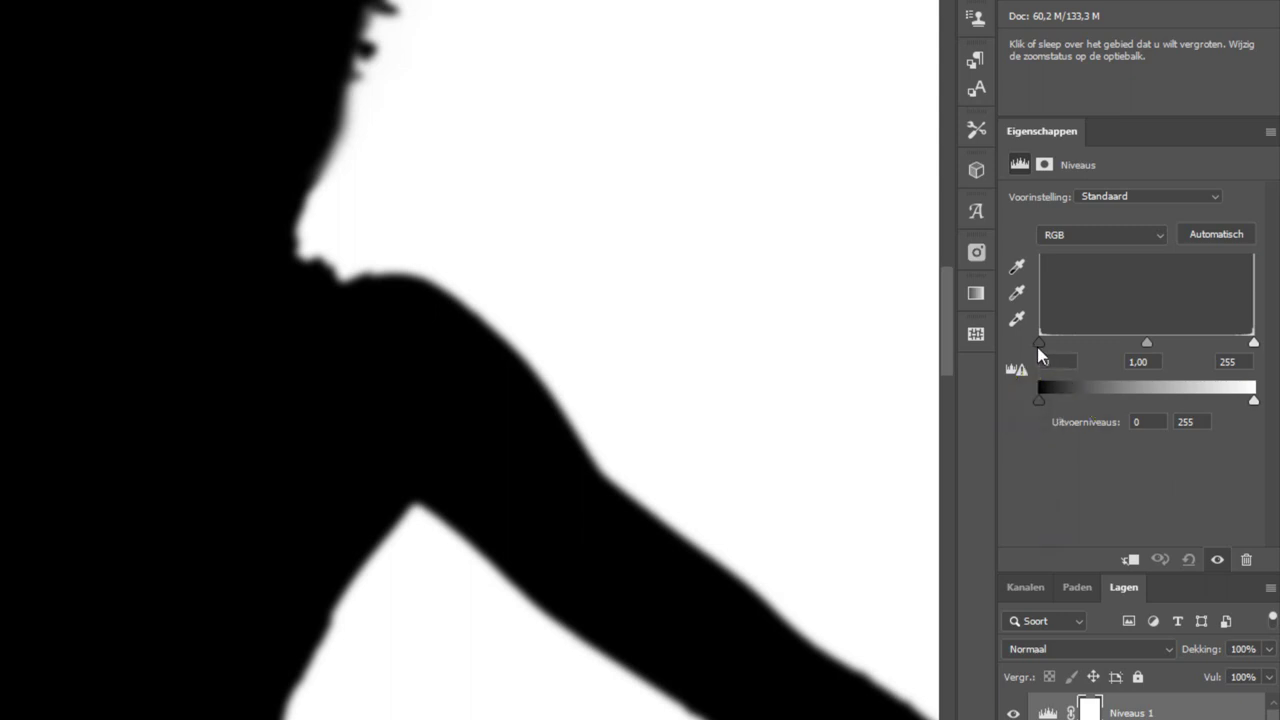
Step: Set Niveaus 1 input levels to 108–140 and zoom in closely on the shoulder edge
{"action": "left_click_drag", "start_coordinate": [1040, 345], "coordinate": [1130, 343]}
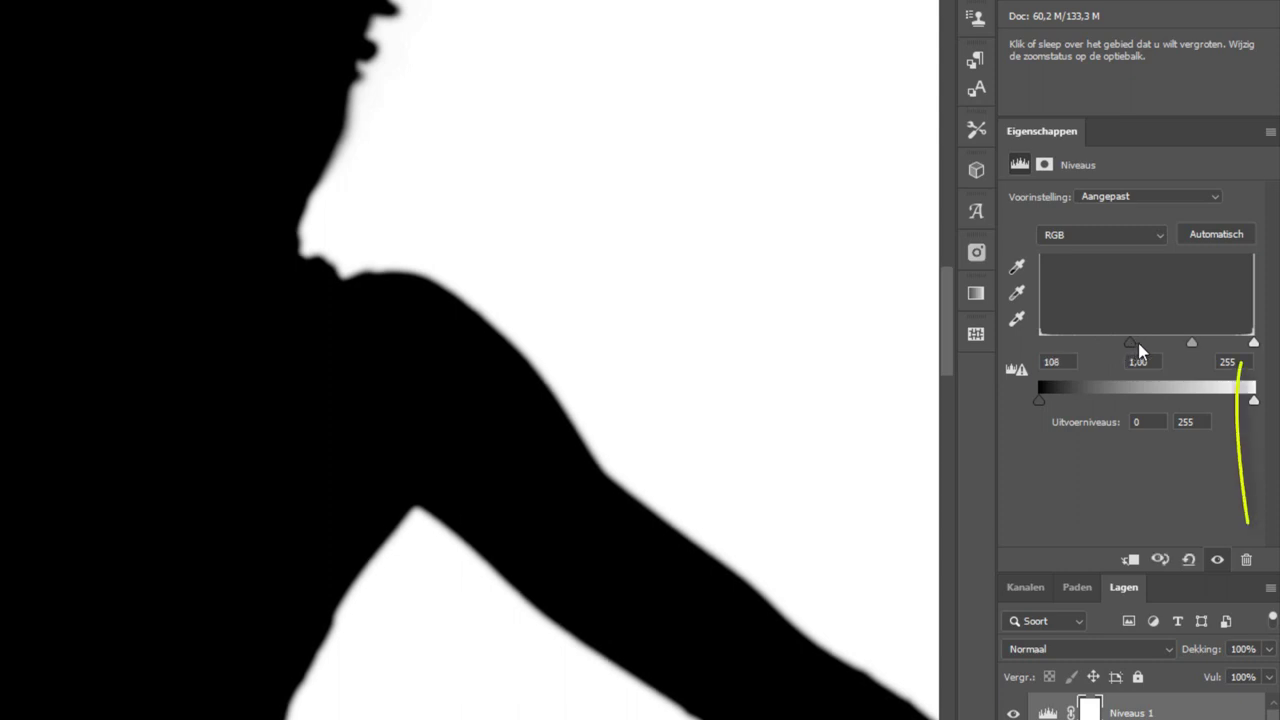
{"action": "left_click_drag", "start_coordinate": [1255, 345], "coordinate": [1157, 342]}
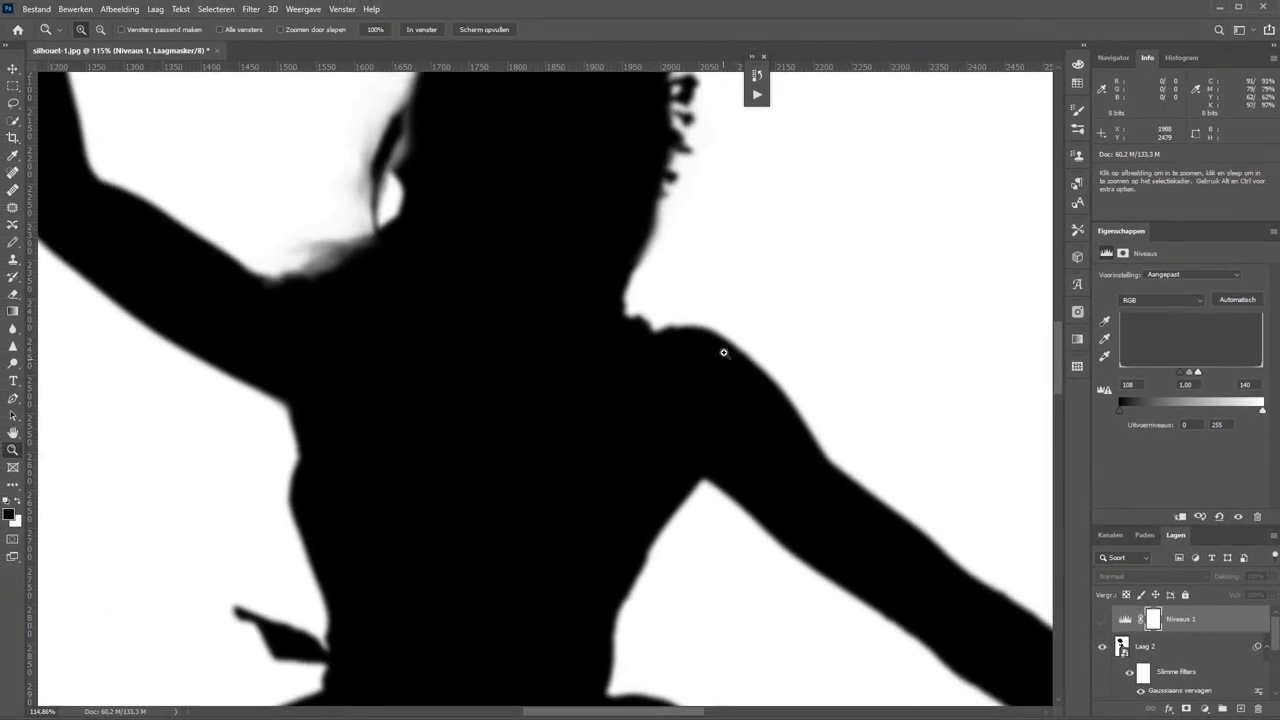
{"action": "left_click_drag", "start_coordinate": [704, 303], "coordinate": [765, 397]}
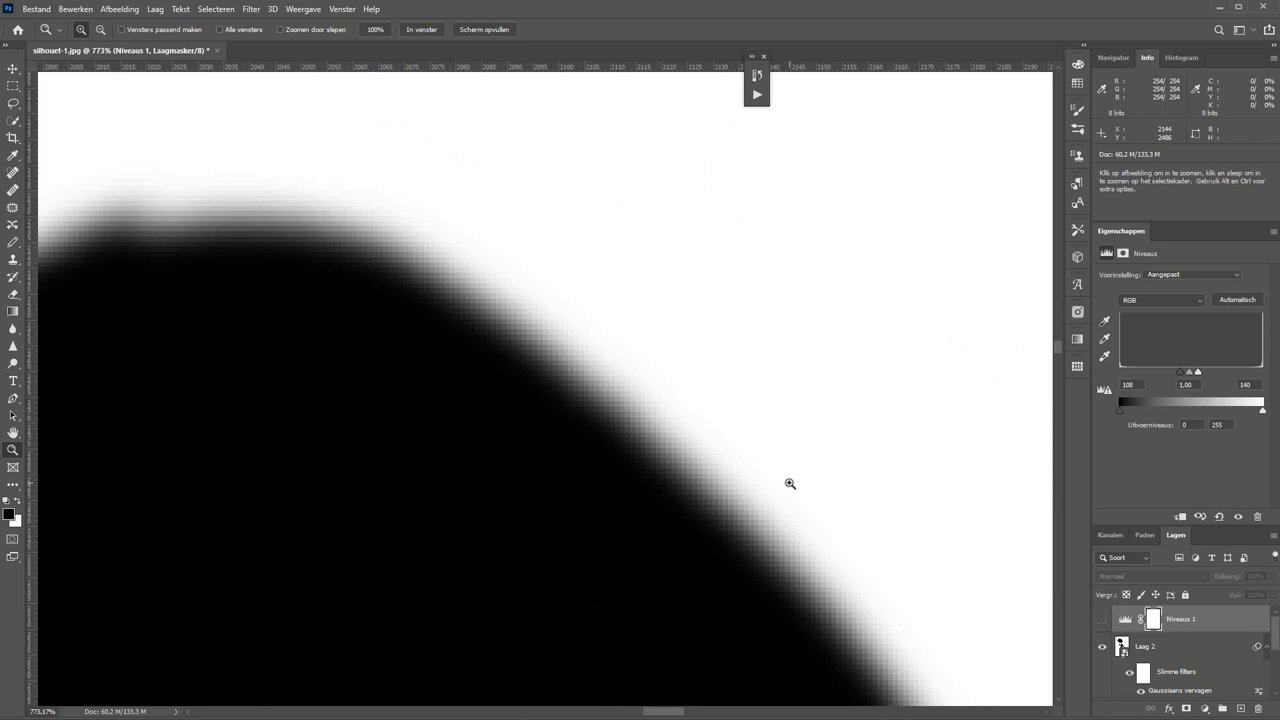
Step: Raise Laag 2's Gaussian blur radius to about 7,8 pixels and show Niveaus 1 again
{"action": "double_click", "coordinate": [1185, 690]}
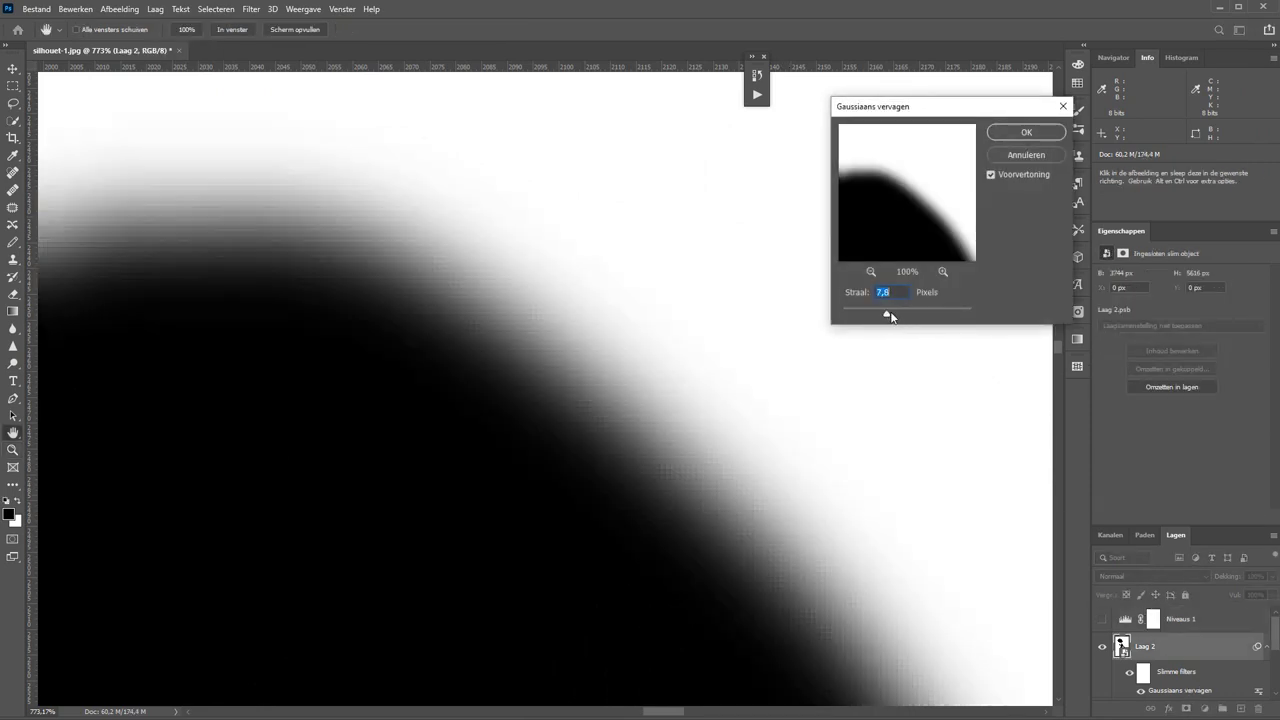
{"action": "left_click_drag", "start_coordinate": [887, 317], "coordinate": [893, 316]}
{"action": "left_click", "coordinate": [1058, 131]}
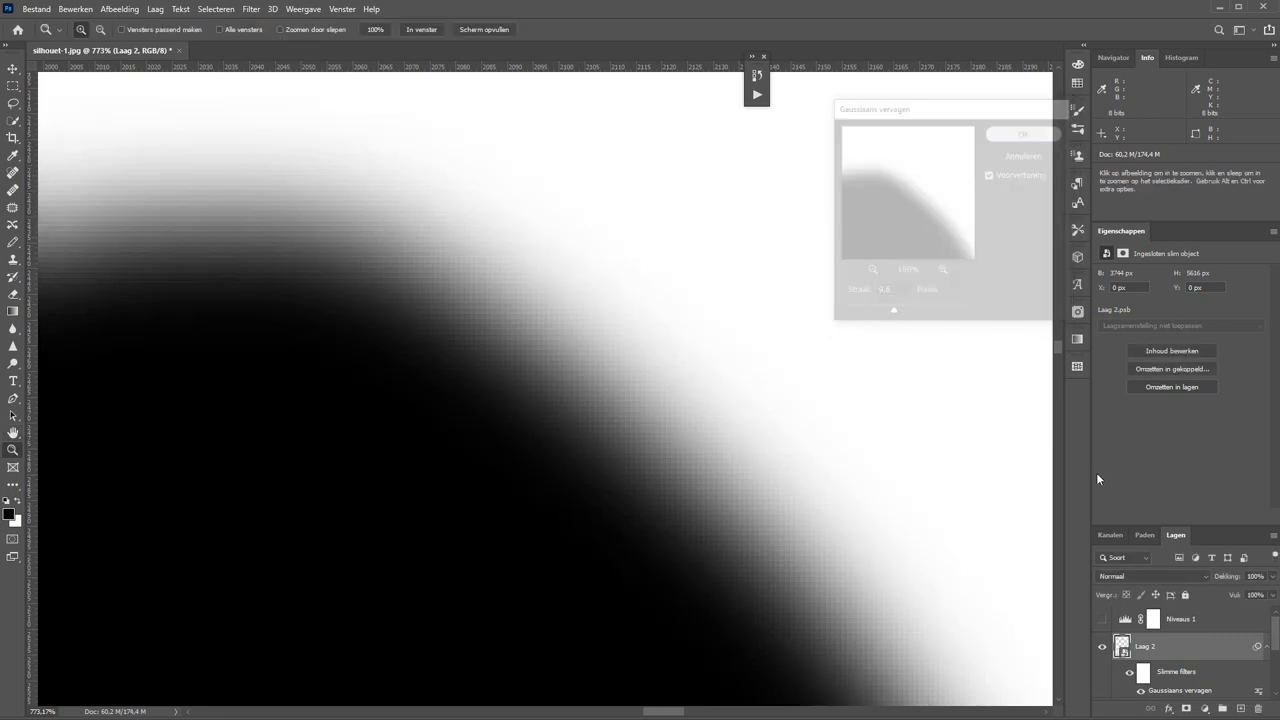
{"action": "left_click", "coordinate": [1102, 620]}
{"action": "left_click", "coordinate": [1186, 620]}
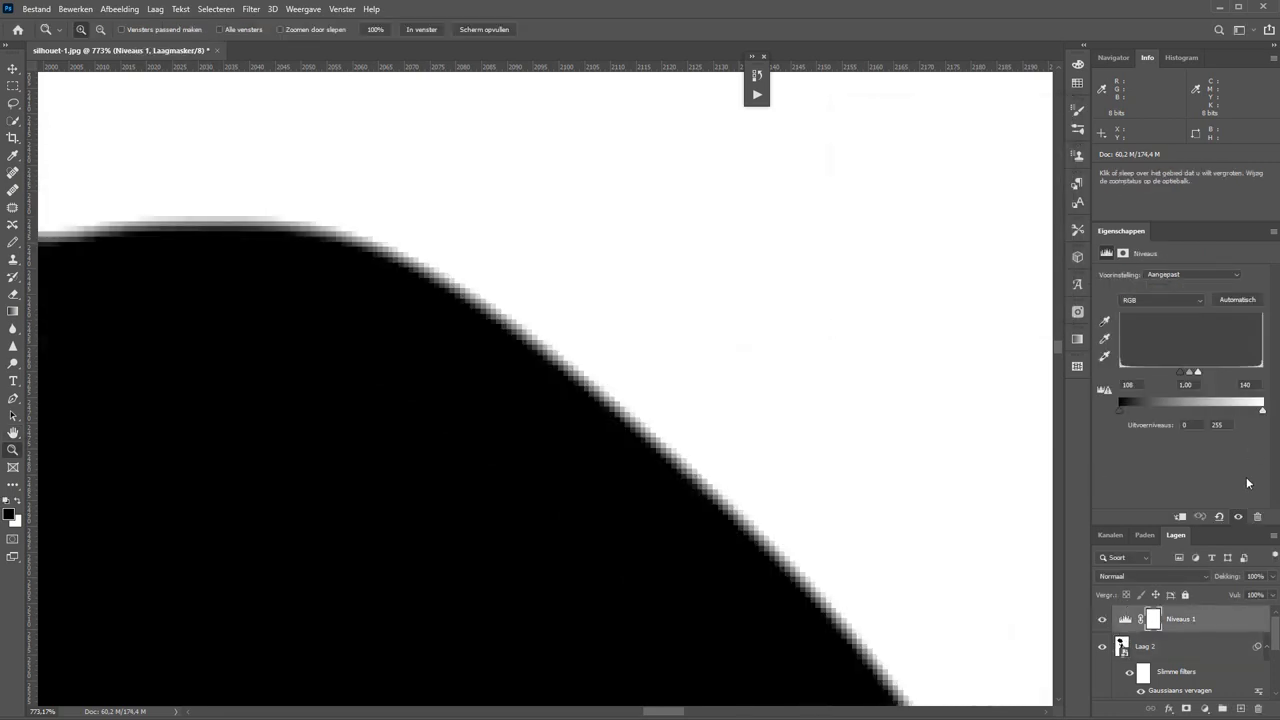
Step: Reset Niveaus 1, set its input levels to 103–138, then zoom onto the shoulder
{"action": "left_click", "coordinate": [1218, 517]}
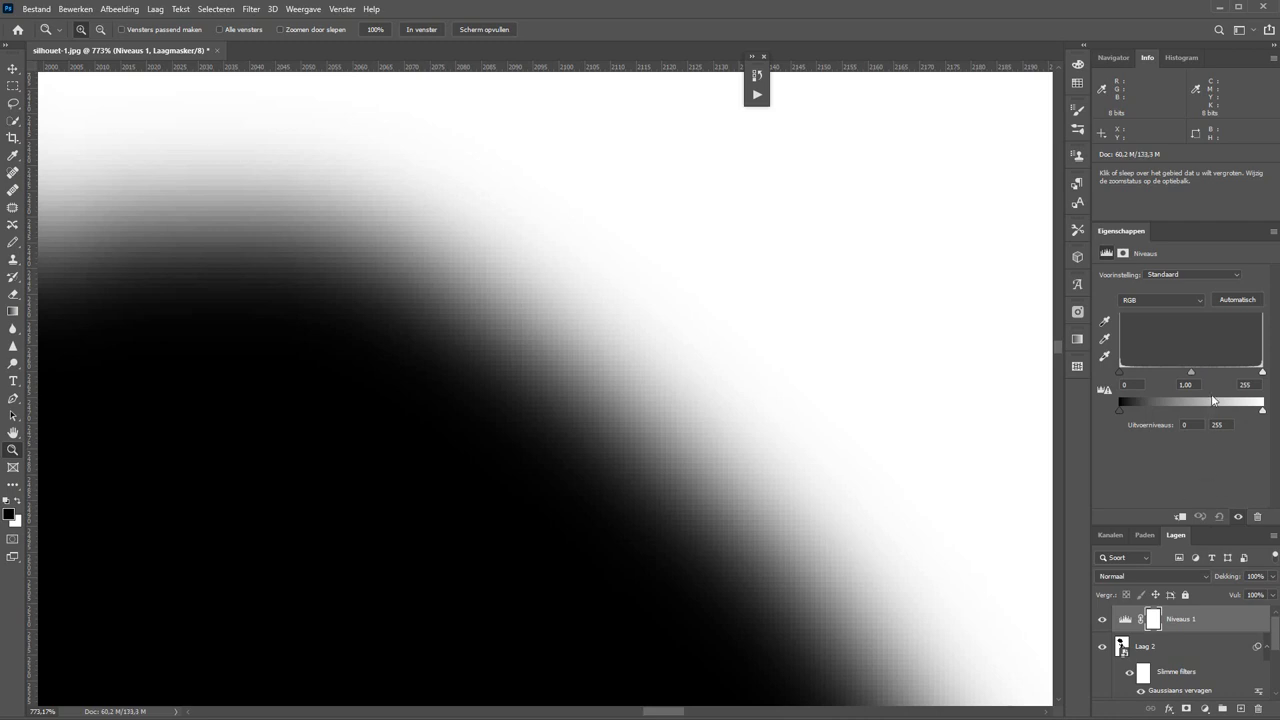
{"action": "left_click_drag", "start_coordinate": [1122, 376], "coordinate": [1181, 371]}
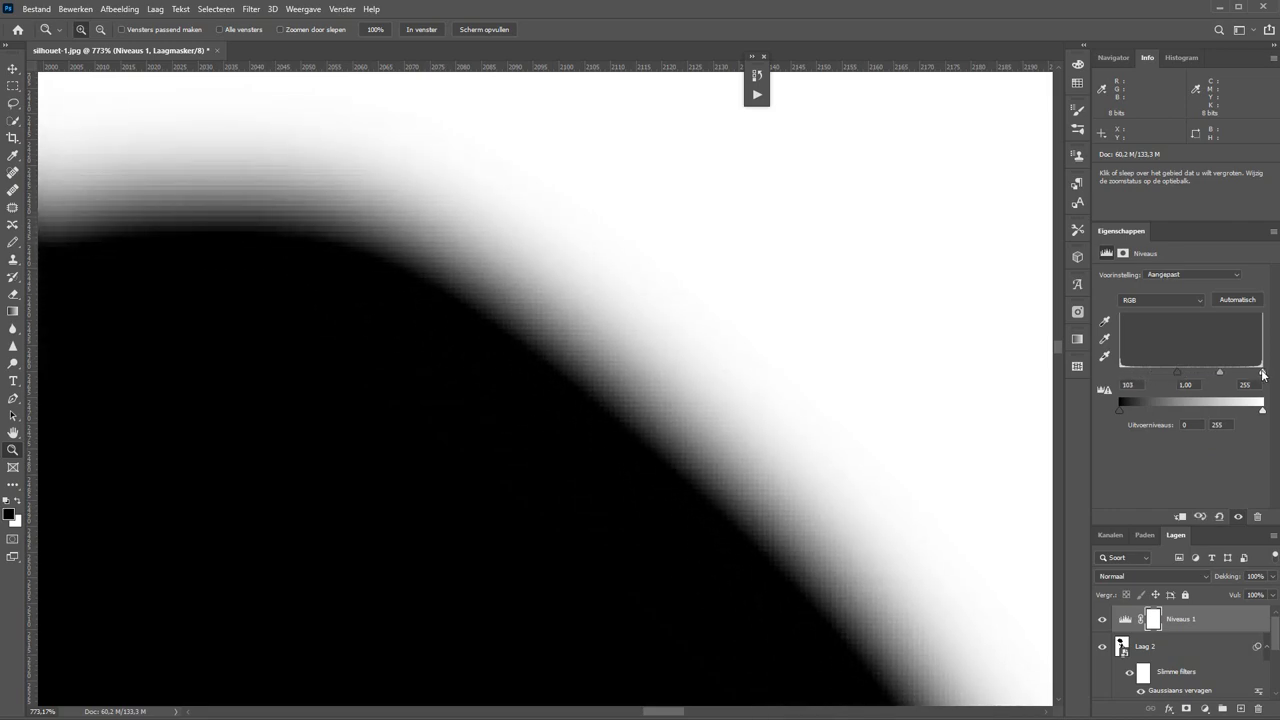
{"action": "left_click_drag", "start_coordinate": [1262, 372], "coordinate": [1198, 379]}
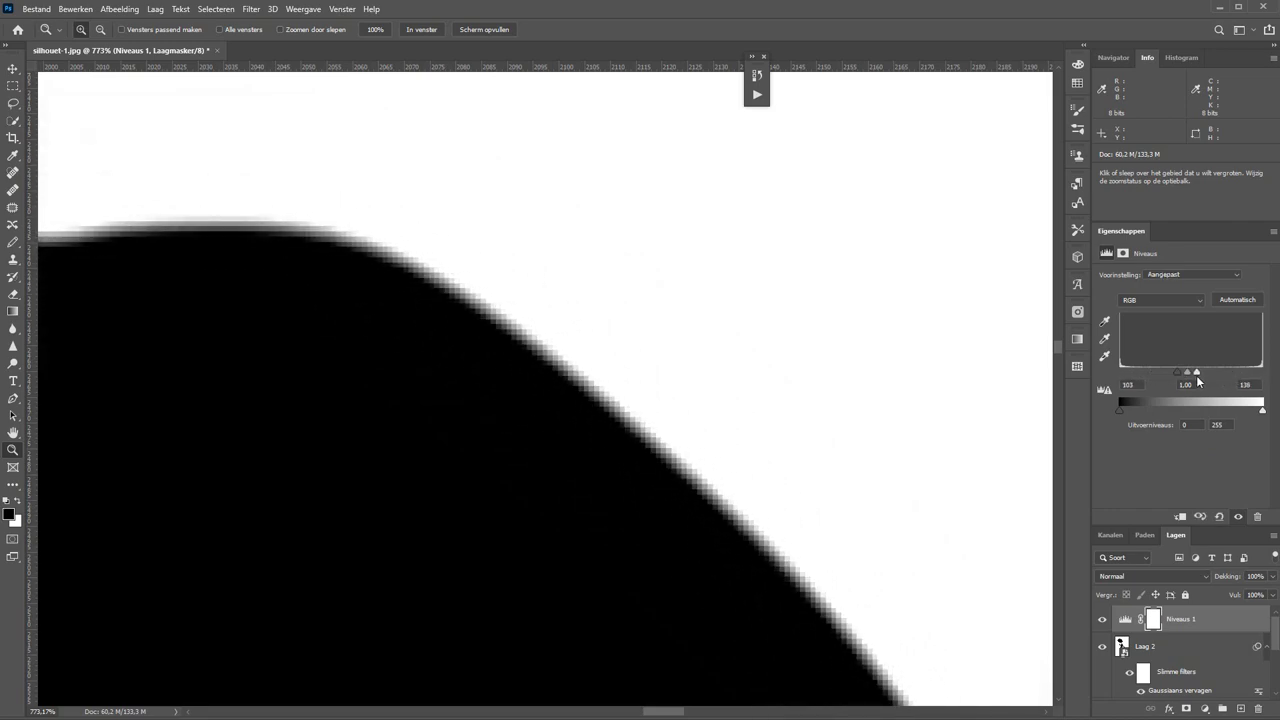
{"action": "left_click", "coordinate": [421, 29]}
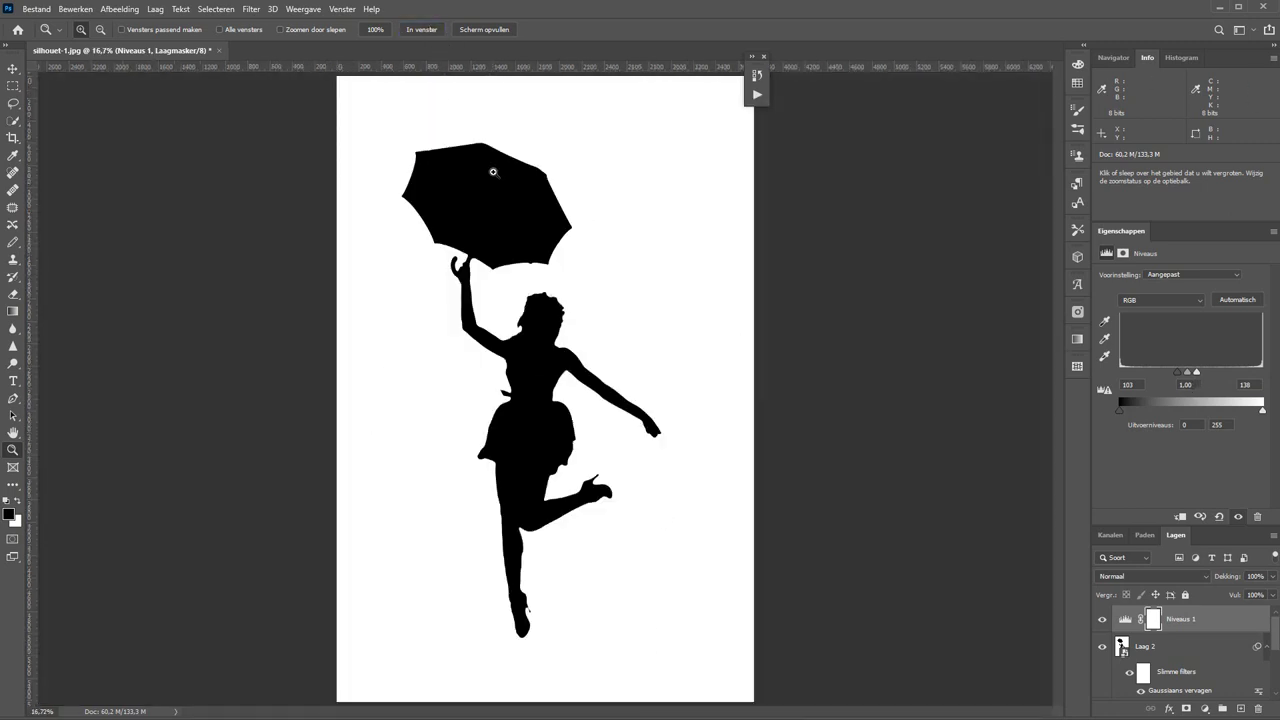
{"action": "left_click_drag", "start_coordinate": [541, 347], "coordinate": [628, 392]}
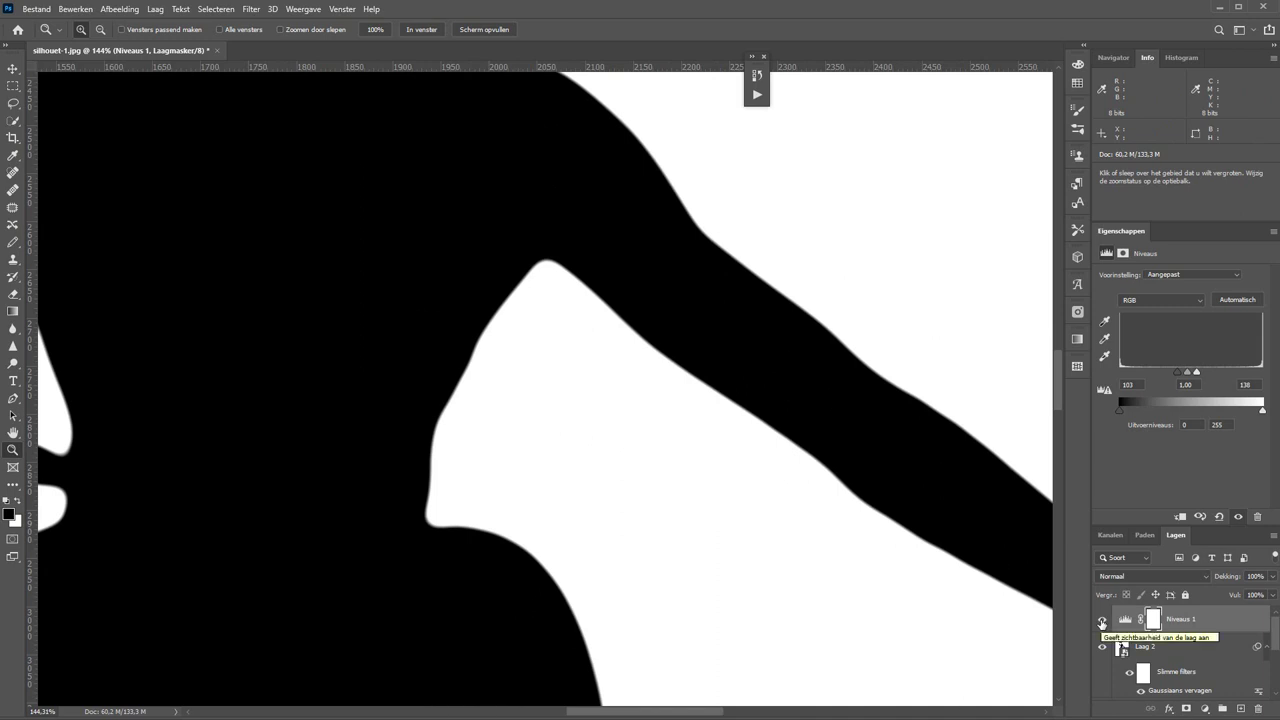
Step: Toggle Niveaus 1 and the Gaussian blur off and on to compare shoulder and arm edges
{"action": "left_click", "coordinate": [1102, 621]}
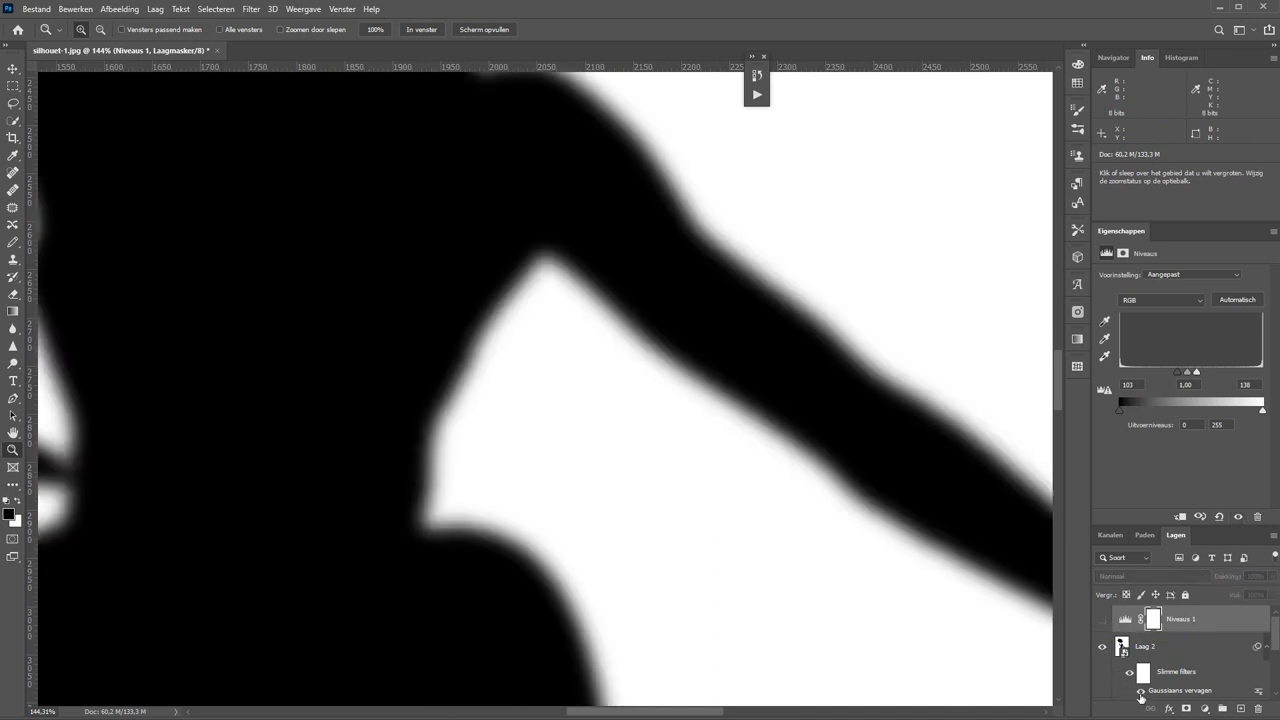
{"action": "left_click", "coordinate": [1141, 694]}
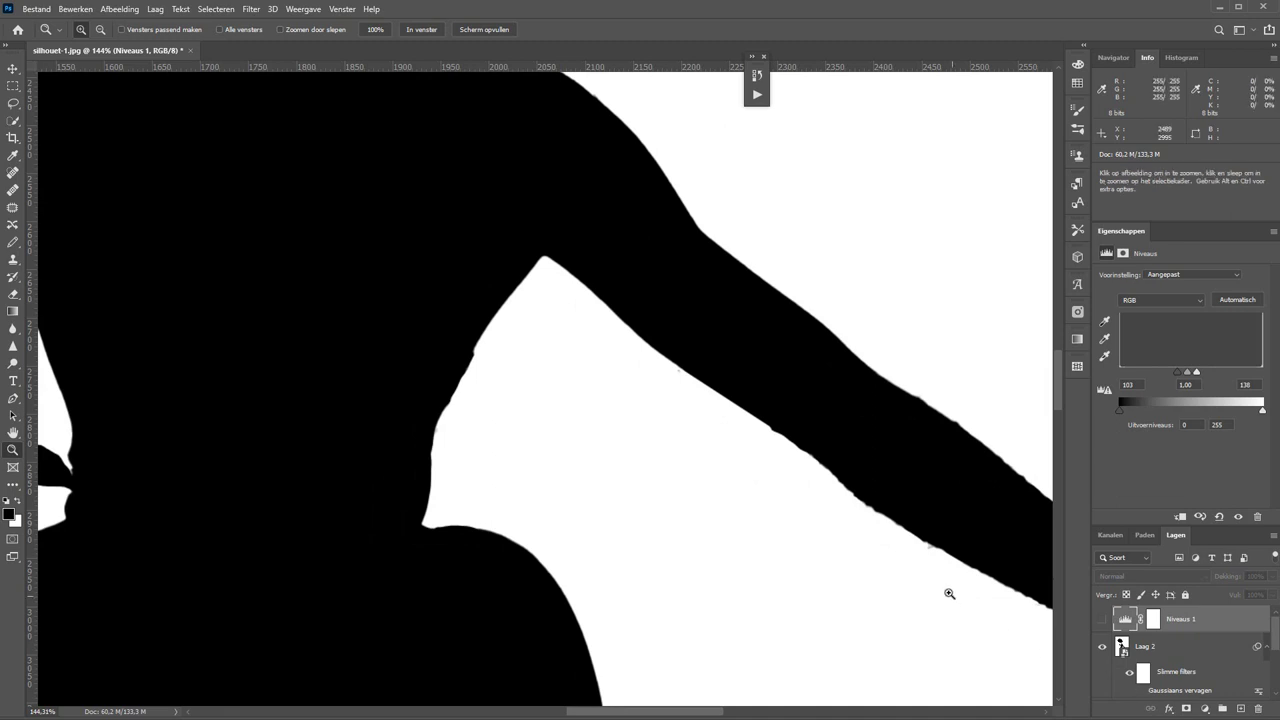
{"action": "mouse_move", "coordinate": [931, 557]}
{"action": "left_mouse_down"}
{"action": "mouse_move", "coordinate": [571, 351]}
{"action": "mouse_move", "coordinate": [574, 420]}
{"action": "left_mouse_up"}
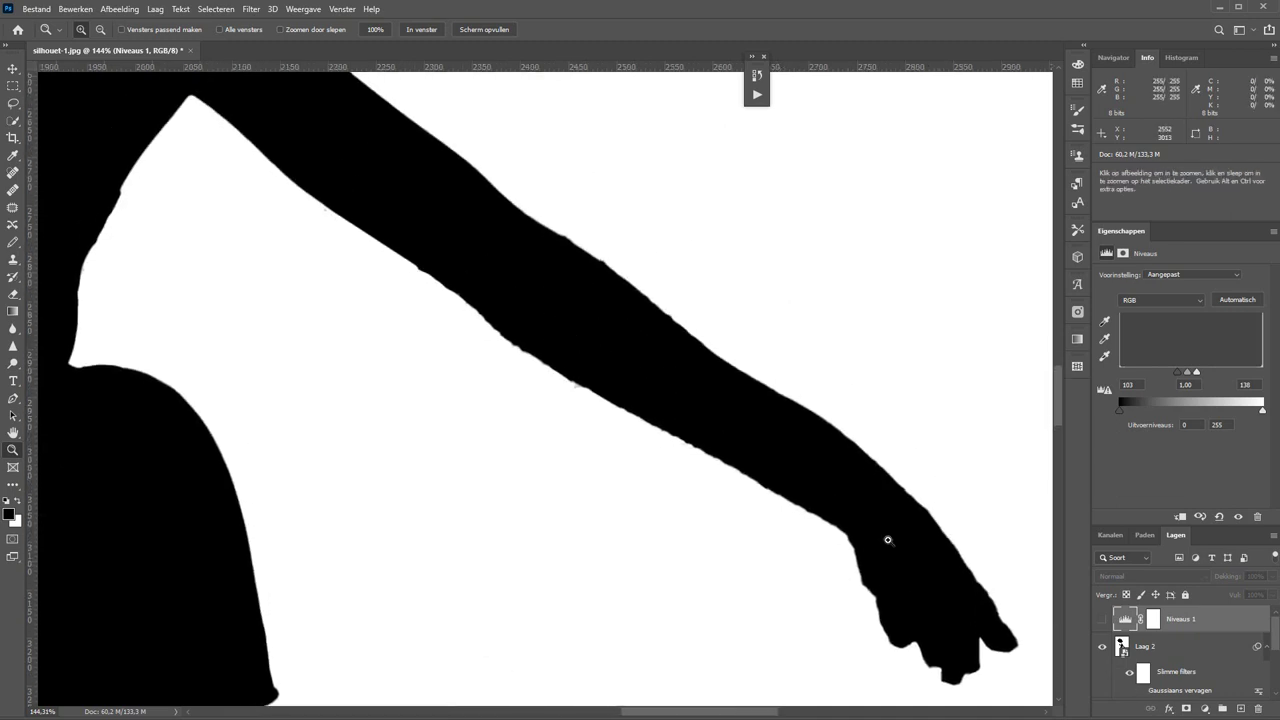
{"action": "left_click", "coordinate": [1140, 692]}
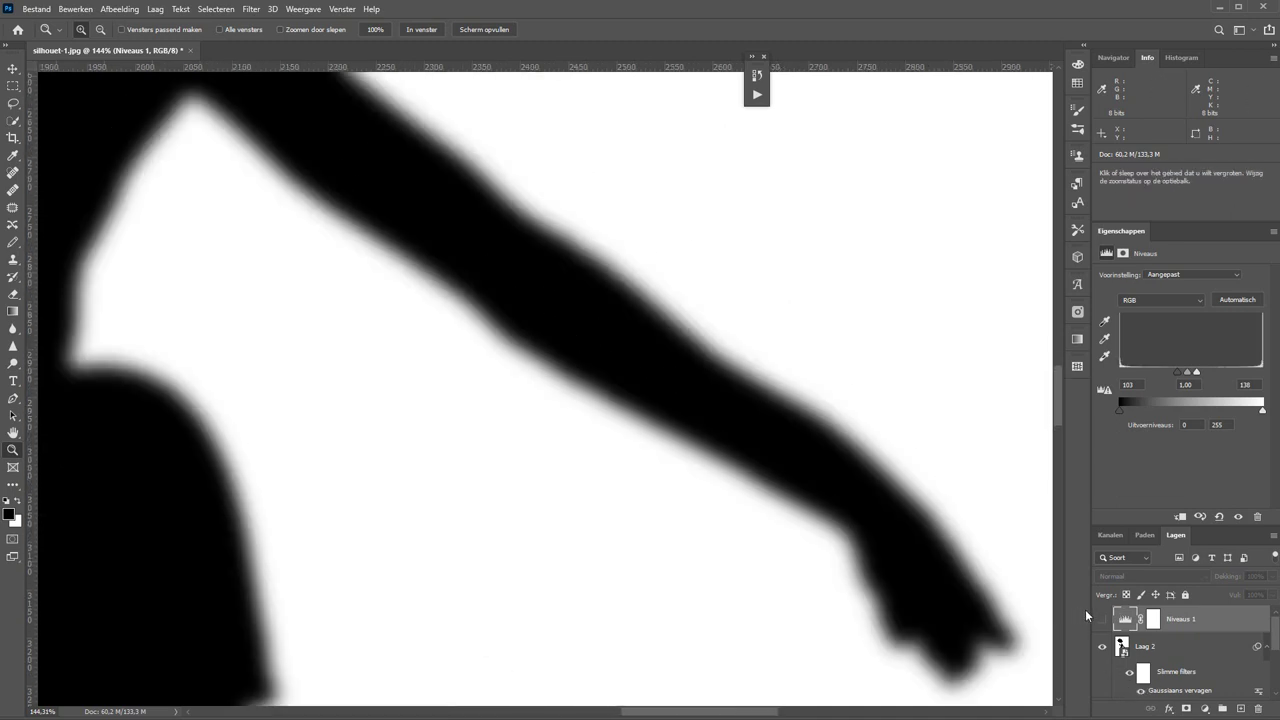
{"action": "left_click", "coordinate": [1101, 622]}
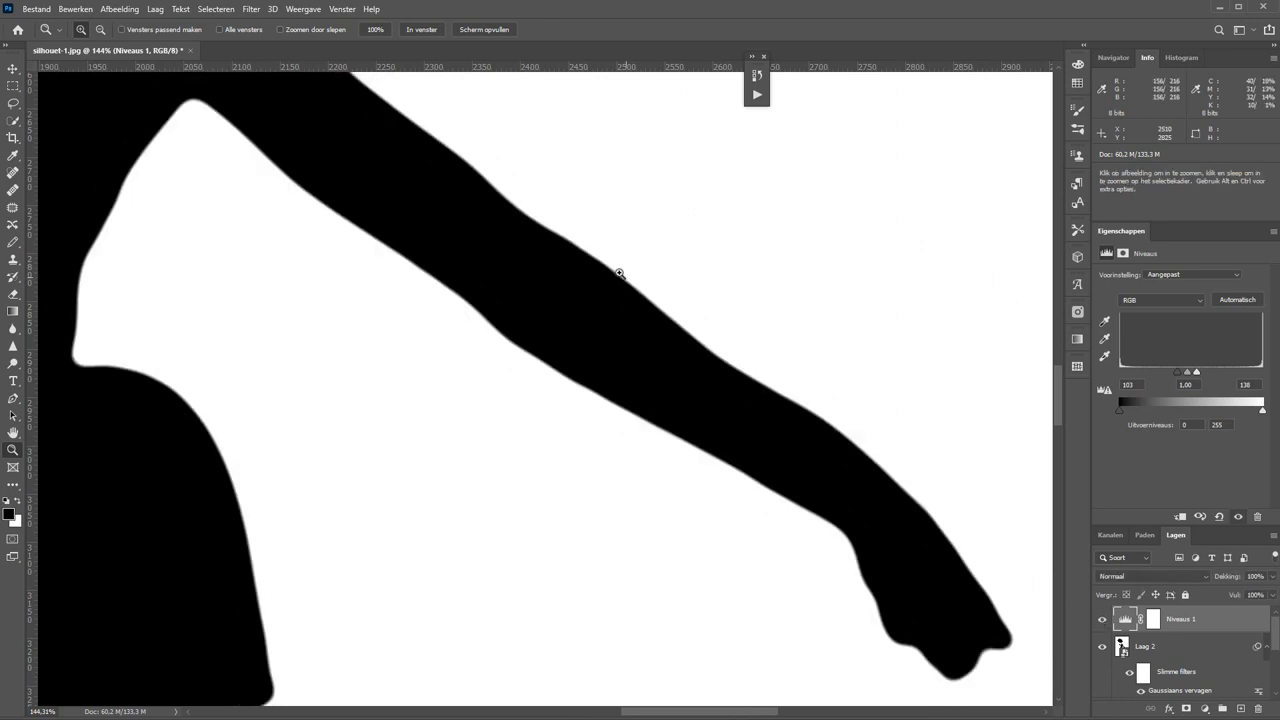
{"action": "left_click", "coordinate": [421, 29]}
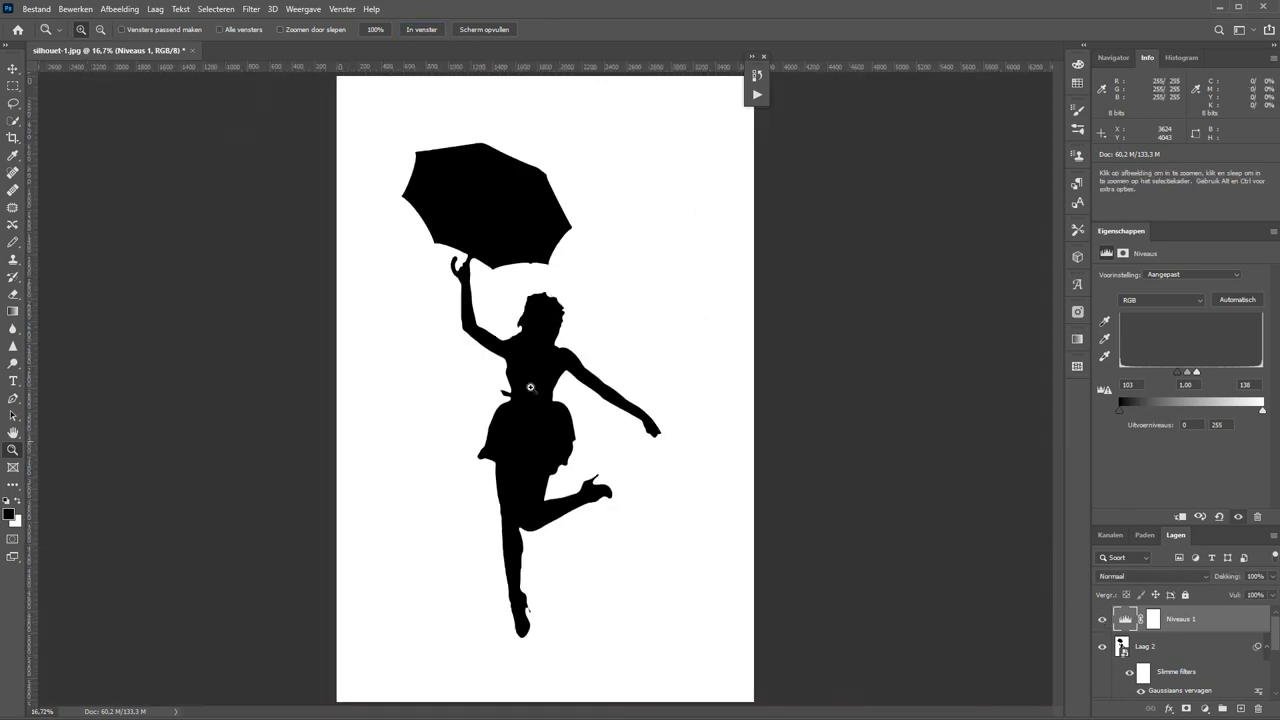
{"action": "left_click", "coordinate": [635, 388]}
{"action": "scroll", "coordinate": [600, 378], "scroll_direction": "up", "scroll_amount": 3}
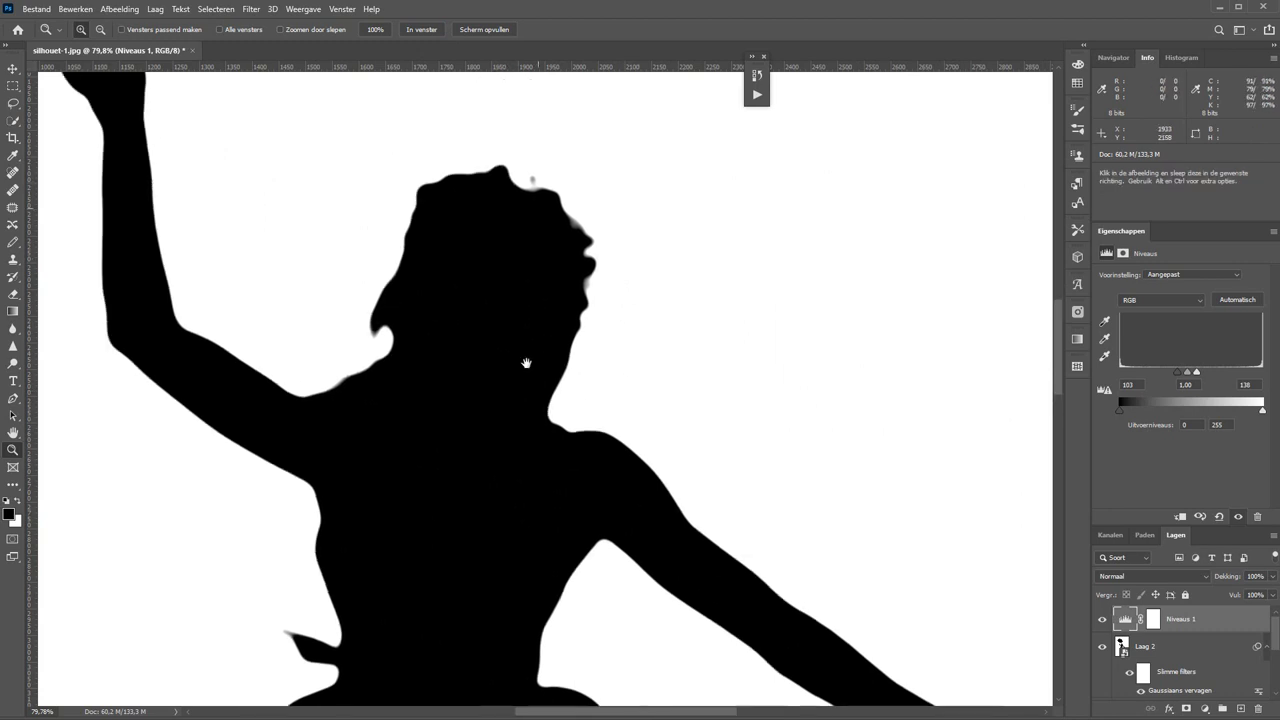
{"action": "scroll", "coordinate": [529, 363], "scroll_direction": "up", "scroll_amount": 3}
Step: Hide Niveaus 1 and lower Laag 2's Gaussian blur radius to 2,5 pixels
{"action": "left_click", "coordinate": [1103, 620]}
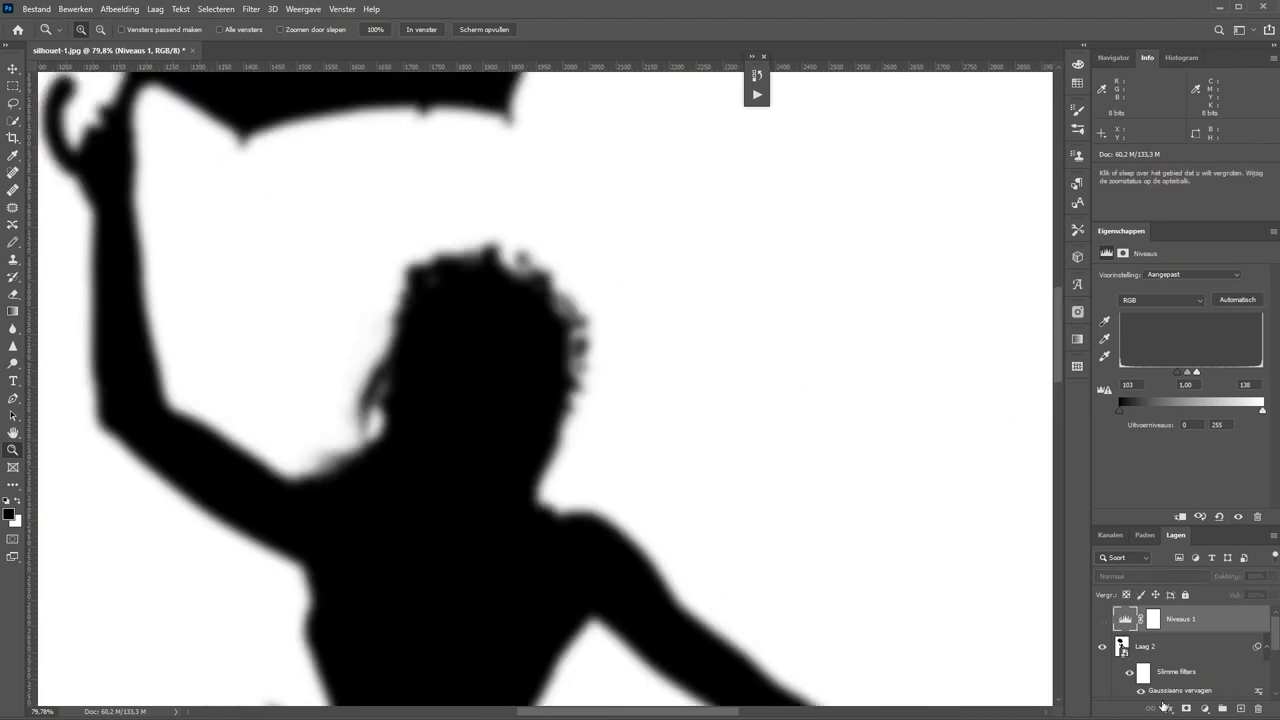
{"action": "double_click", "coordinate": [1167, 691]}
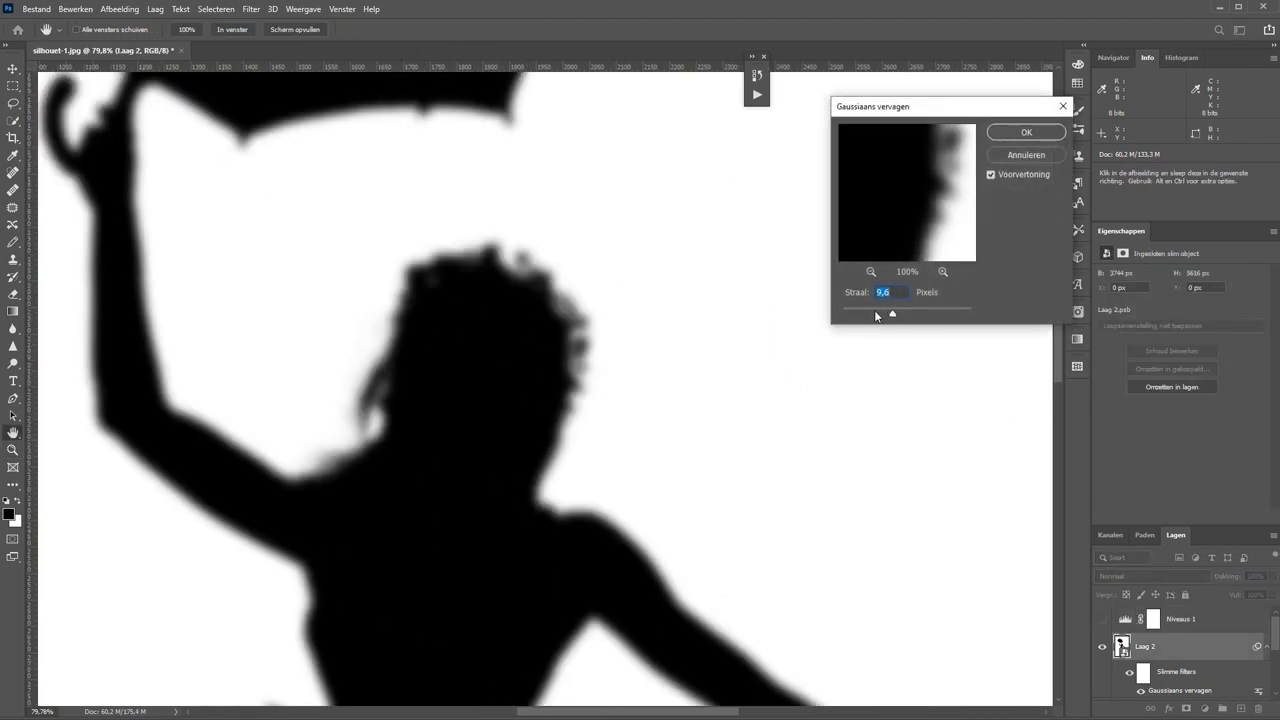
{"action": "left_click_drag", "start_coordinate": [876, 316], "coordinate": [865, 316]}
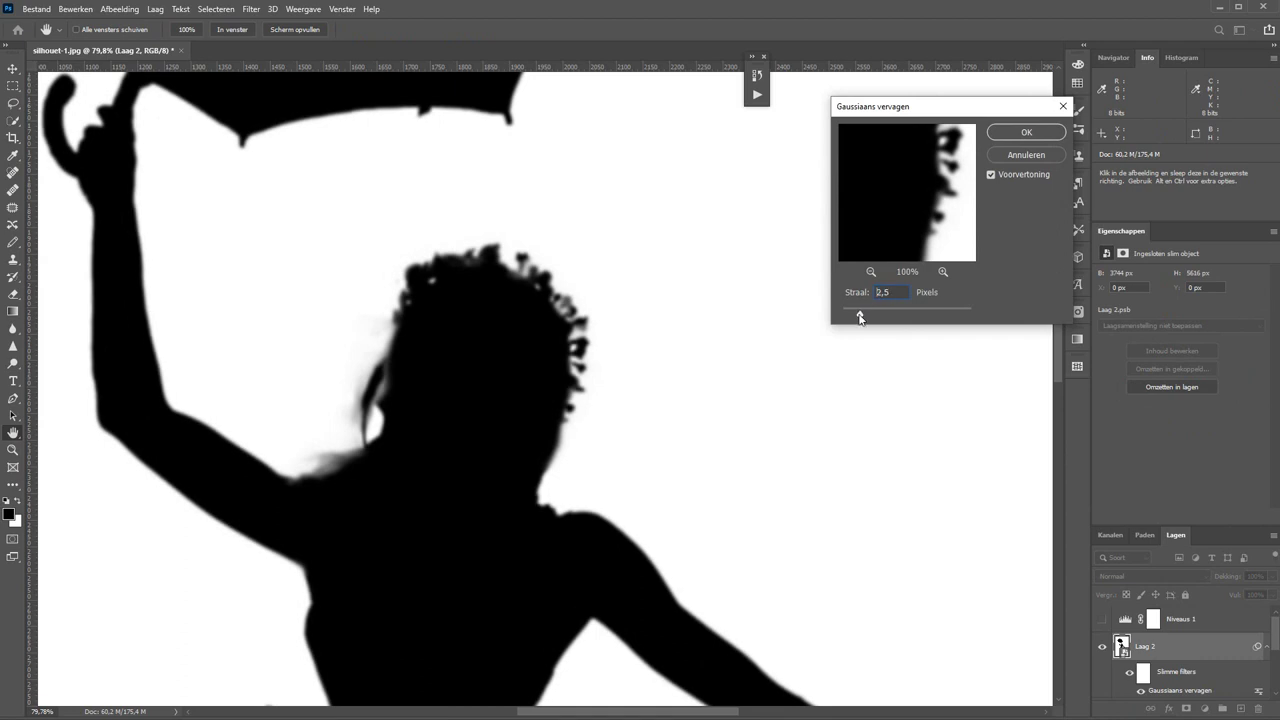
{"action": "left_click", "coordinate": [1026, 132]}
Step: Show and select Niveaus 1, then set its input levels to 107–158
{"action": "key", "text": "z"}
{"action": "left_click", "coordinate": [1102, 619]}
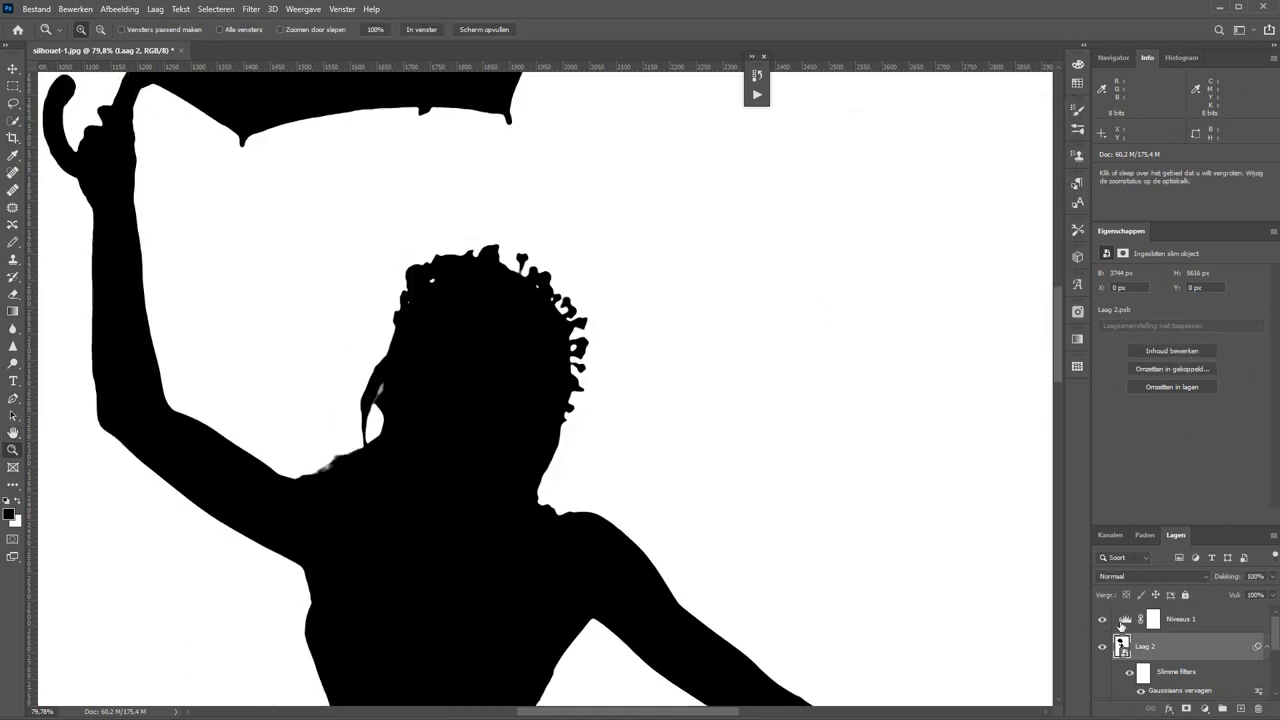
{"action": "left_click", "coordinate": [1185, 619]}
{"action": "left_click_drag", "start_coordinate": [1176, 370], "coordinate": [1209, 374]}
Step: Pan around the silhouette, from skirt and legs to umbrella and shoe heel, checking edges
{"action": "mouse_move", "coordinate": [773, 541]}
{"action": "left_mouse_down"}
{"action": "mouse_move", "coordinate": [623, 191]}
{"action": "mouse_move", "coordinate": [843, 186]}
{"action": "left_mouse_up"}
{"action": "left_click_drag", "start_coordinate": [700, 640], "coordinate": [840, 440]}
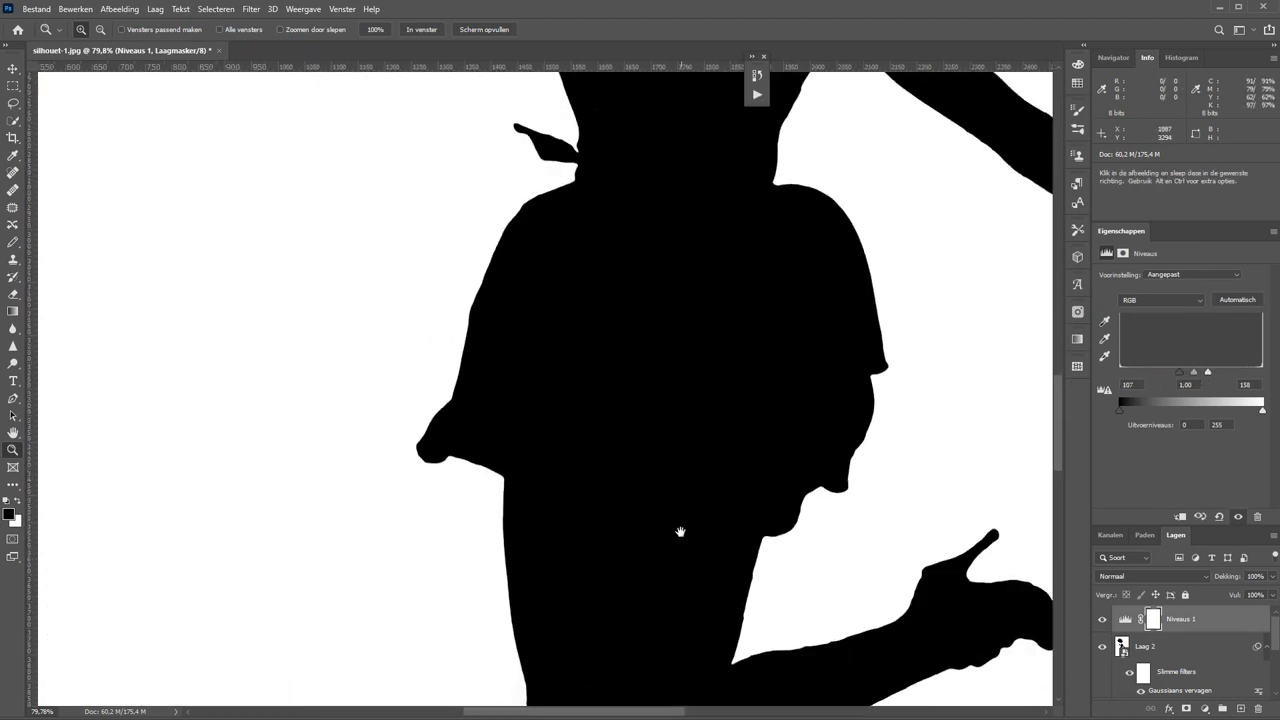
{"action": "left_click_drag", "start_coordinate": [680, 531], "coordinate": [598, 189]}
{"action": "mouse_move", "coordinate": [643, 434]}
{"action": "left_mouse_down"}
{"action": "mouse_move", "coordinate": [606, 366]}
{"action": "mouse_move", "coordinate": [634, 137]}
{"action": "mouse_move", "coordinate": [657, 117]}
{"action": "mouse_move", "coordinate": [669, 289]}
{"action": "mouse_move", "coordinate": [697, 389]}
{"action": "mouse_move", "coordinate": [643, 351]}
{"action": "mouse_move", "coordinate": [580, 341]}
{"action": "mouse_move", "coordinate": [608, 297]}
{"action": "mouse_move", "coordinate": [611, 606]}
{"action": "left_mouse_up"}
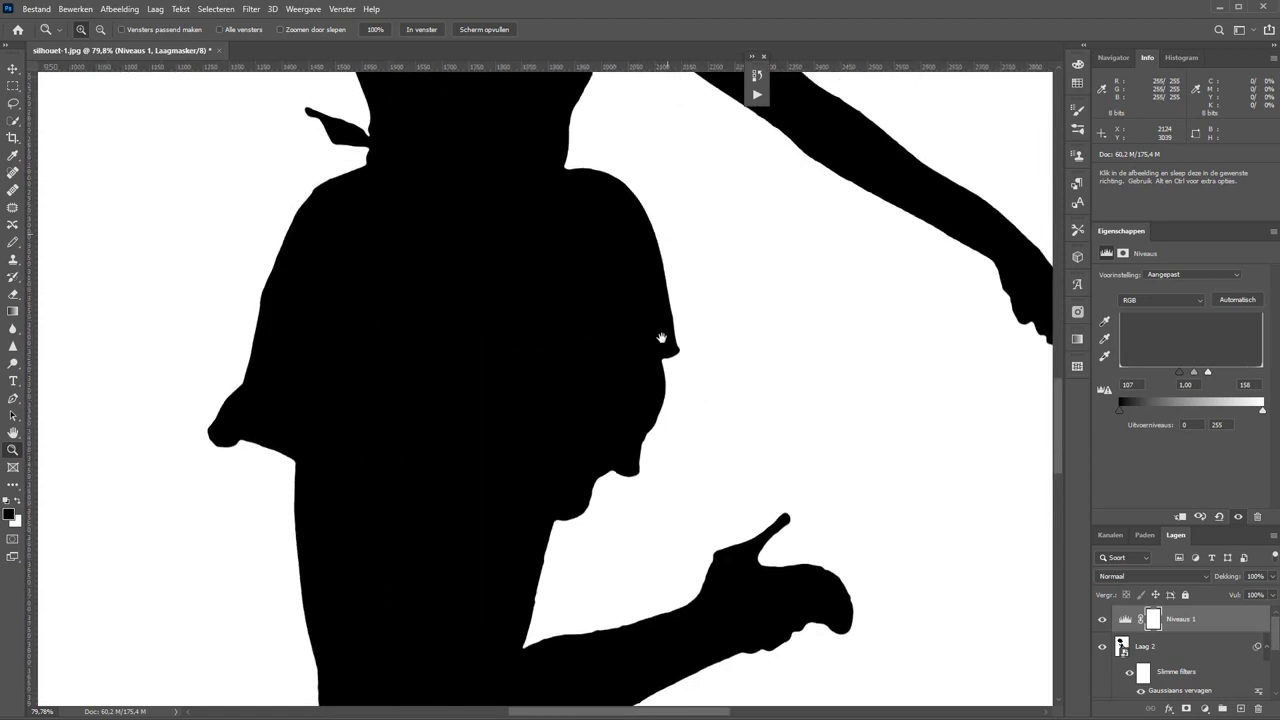
{"action": "left_click_drag", "start_coordinate": [663, 340], "coordinate": [676, 700]}
{"action": "left_click_drag", "start_coordinate": [436, 306], "coordinate": [660, 640]}
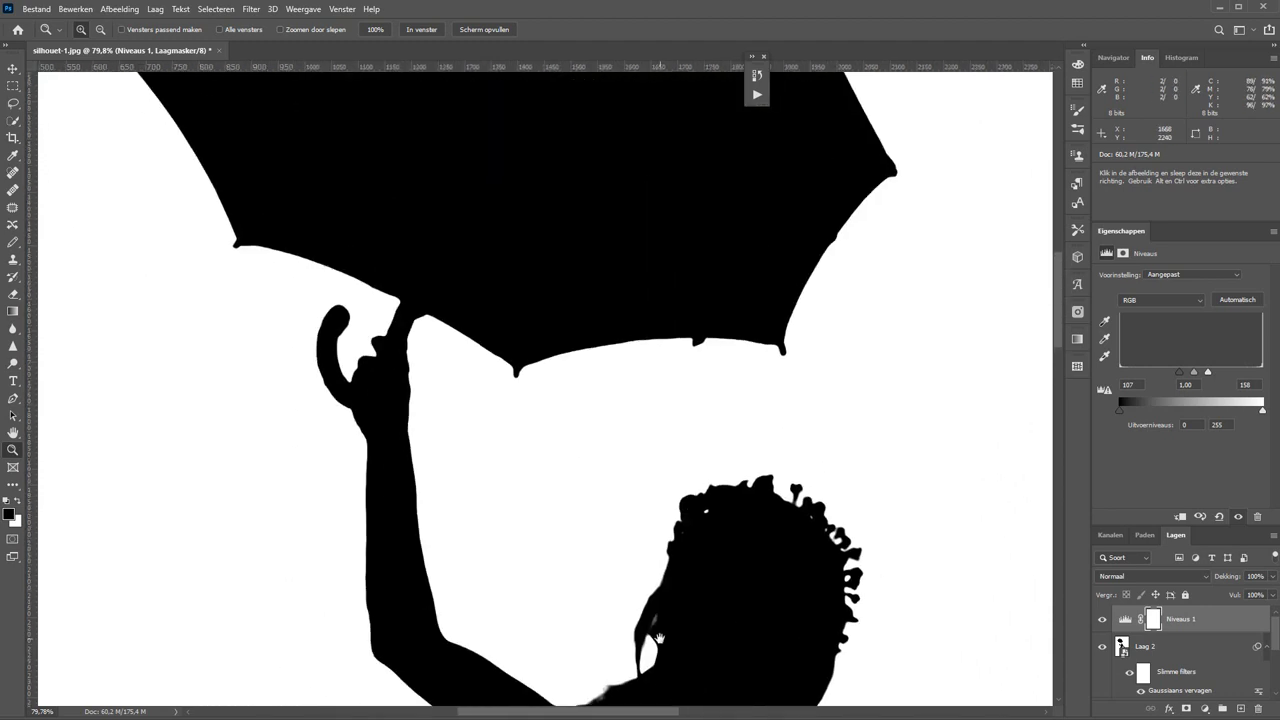
{"action": "left_click_drag", "start_coordinate": [511, 511], "coordinate": [523, 674]}
{"action": "scroll", "coordinate": [523, 674], "scroll_direction": "down", "scroll_amount": 5}
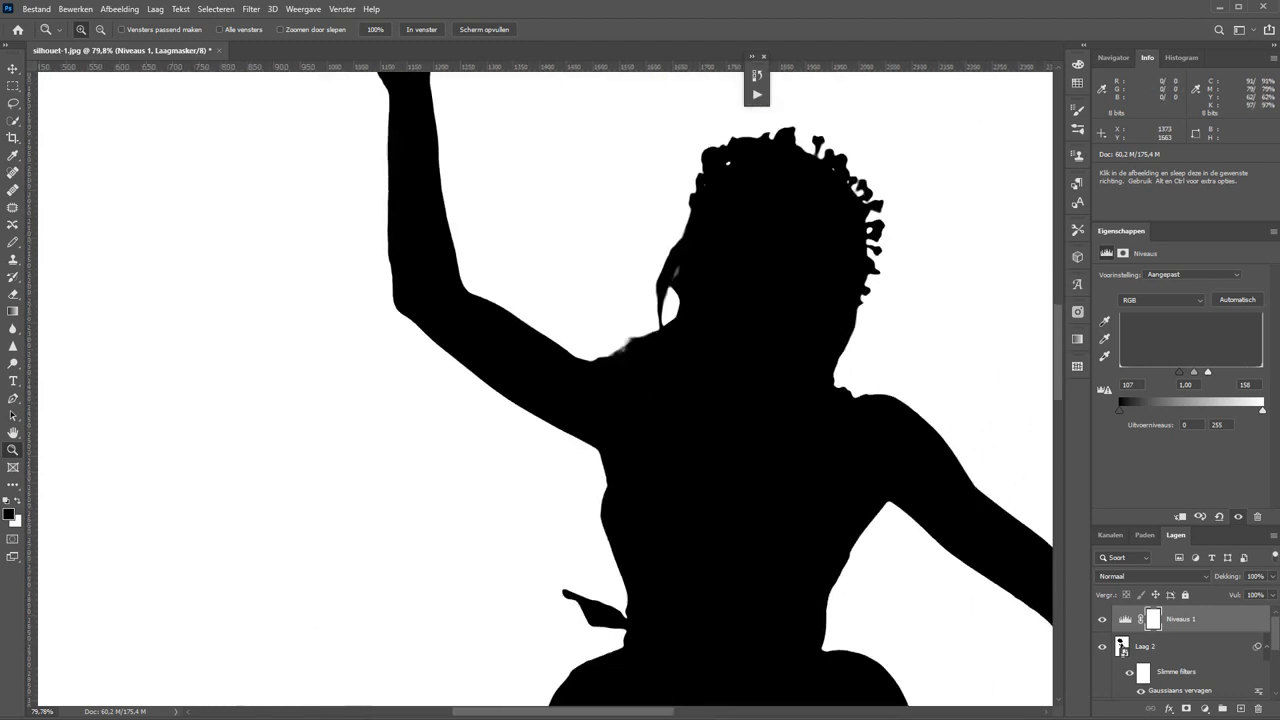
{"action": "scroll", "coordinate": [523, 674], "scroll_direction": "up", "scroll_amount": 1}
{"action": "mouse_move", "coordinate": [635, 536]}
{"action": "left_mouse_down"}
{"action": "mouse_move", "coordinate": [577, 491]}
{"action": "mouse_move", "coordinate": [423, 86]}
{"action": "left_mouse_up"}
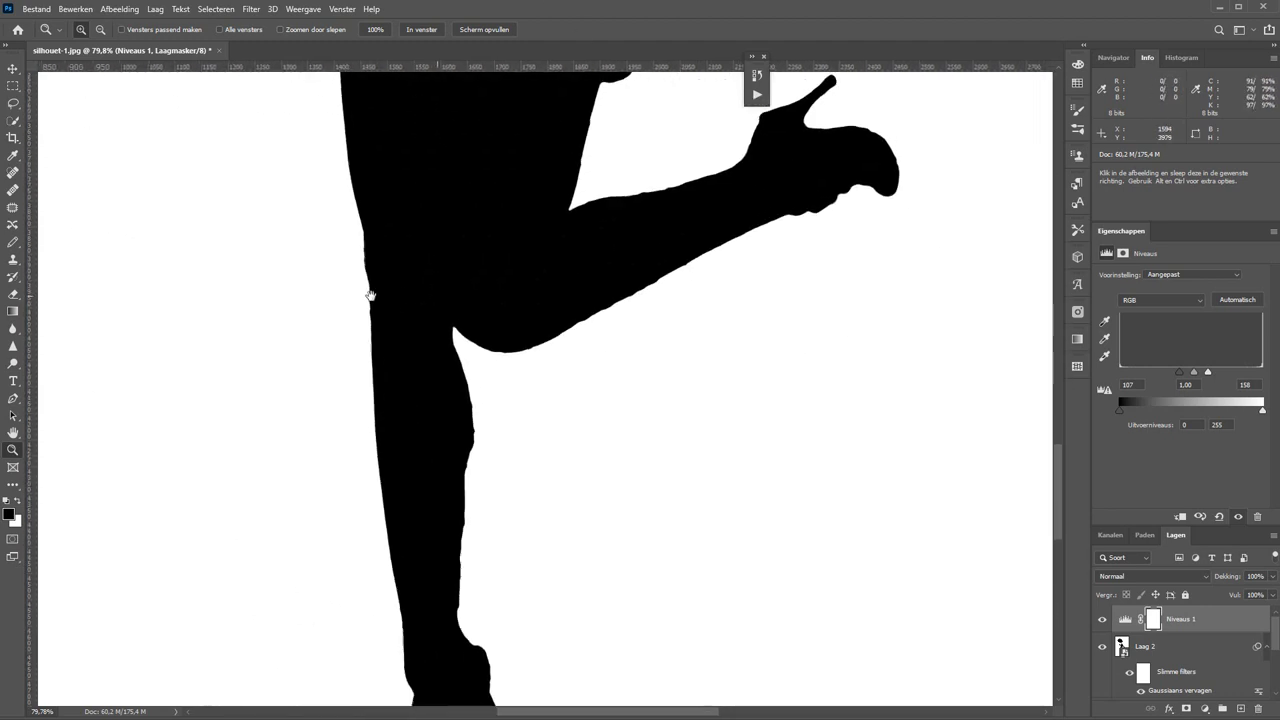
{"action": "left_click_drag", "start_coordinate": [432, 324], "coordinate": [440, 367]}
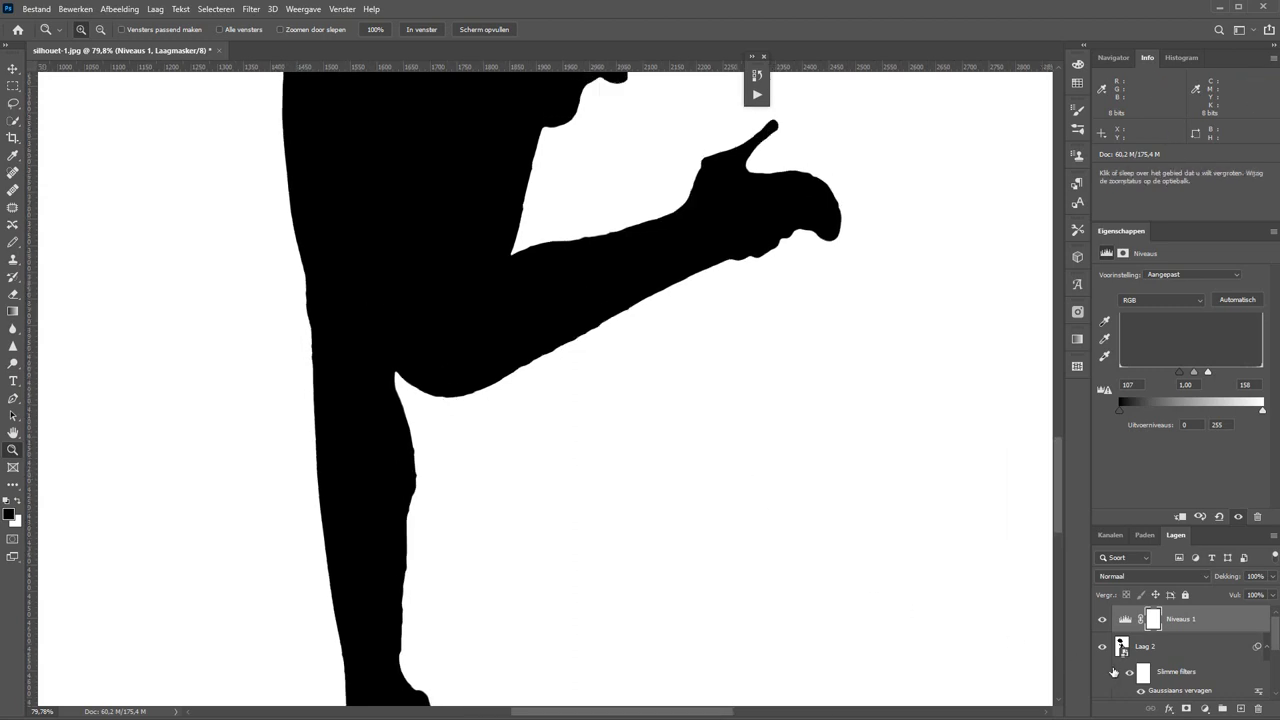
Step: Hide Niveaus 1, select Laag 2 and zoom in on the raised leg's rough lower edge
{"action": "key", "text": "alt"}
{"action": "left_click", "coordinate": [1102, 648], "text": "alt"}
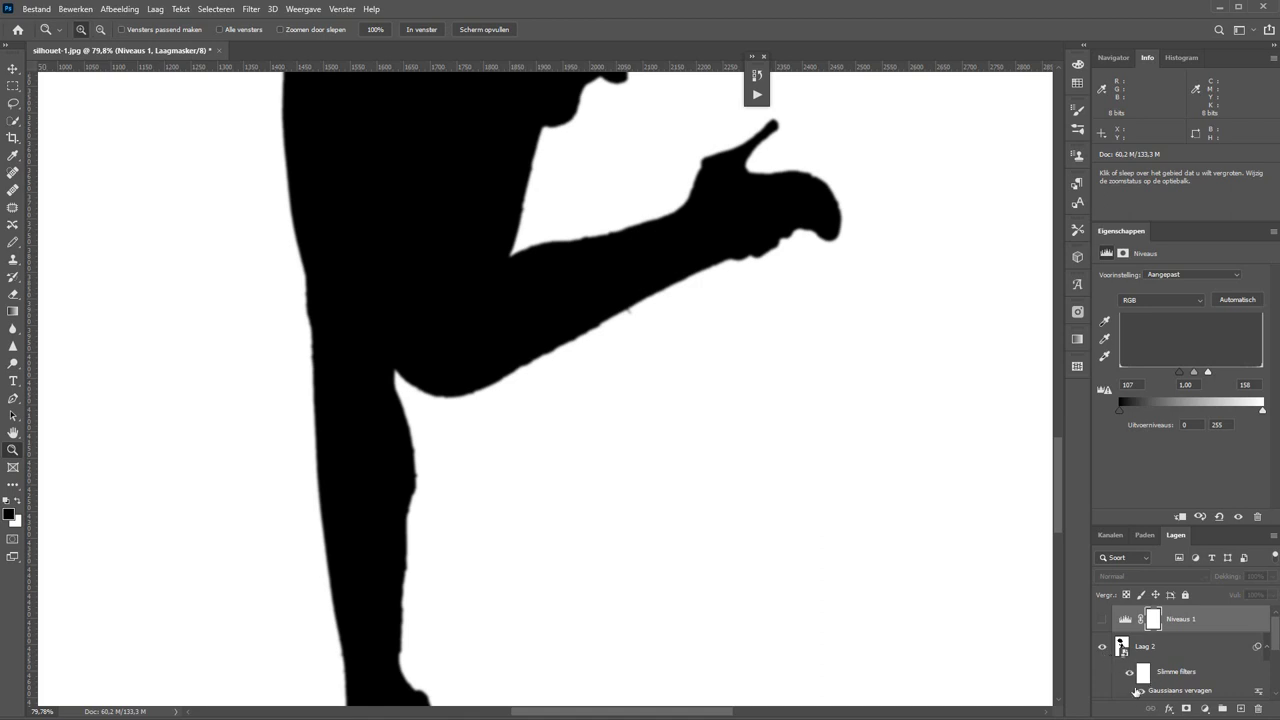
{"action": "left_click", "coordinate": [1131, 674]}
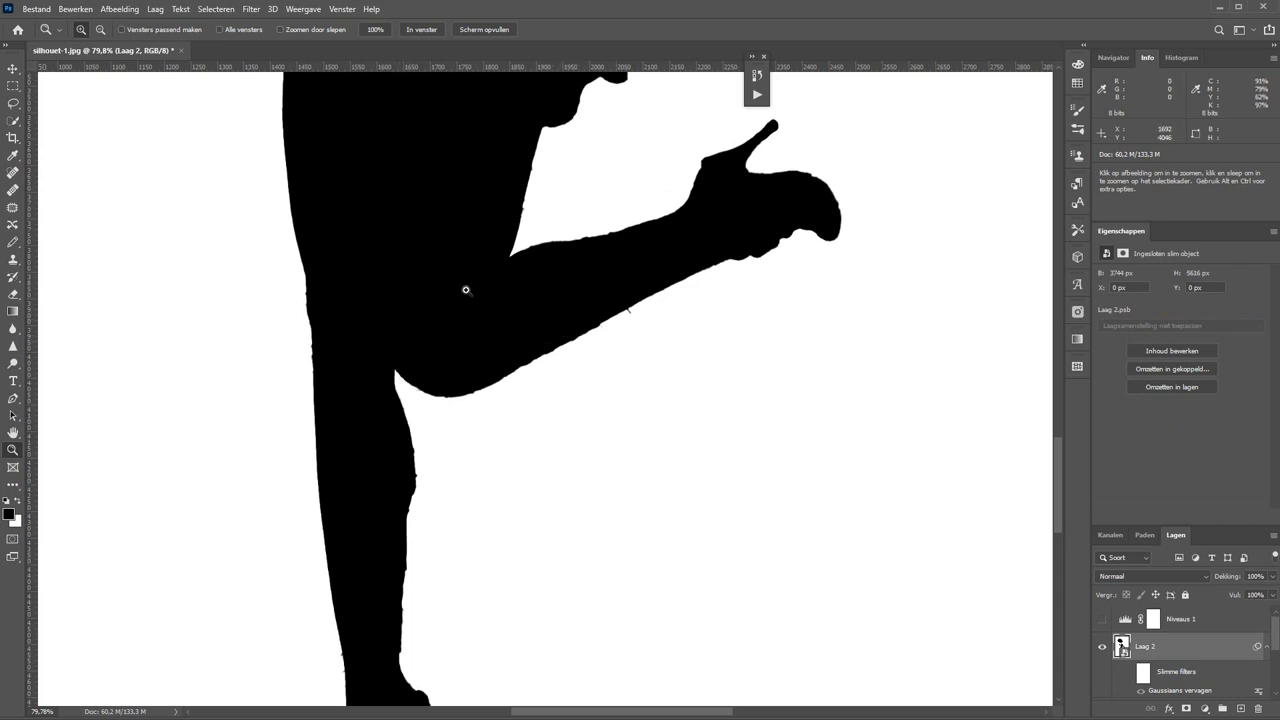
{"action": "left_click_drag", "start_coordinate": [471, 180], "coordinate": [749, 395]}
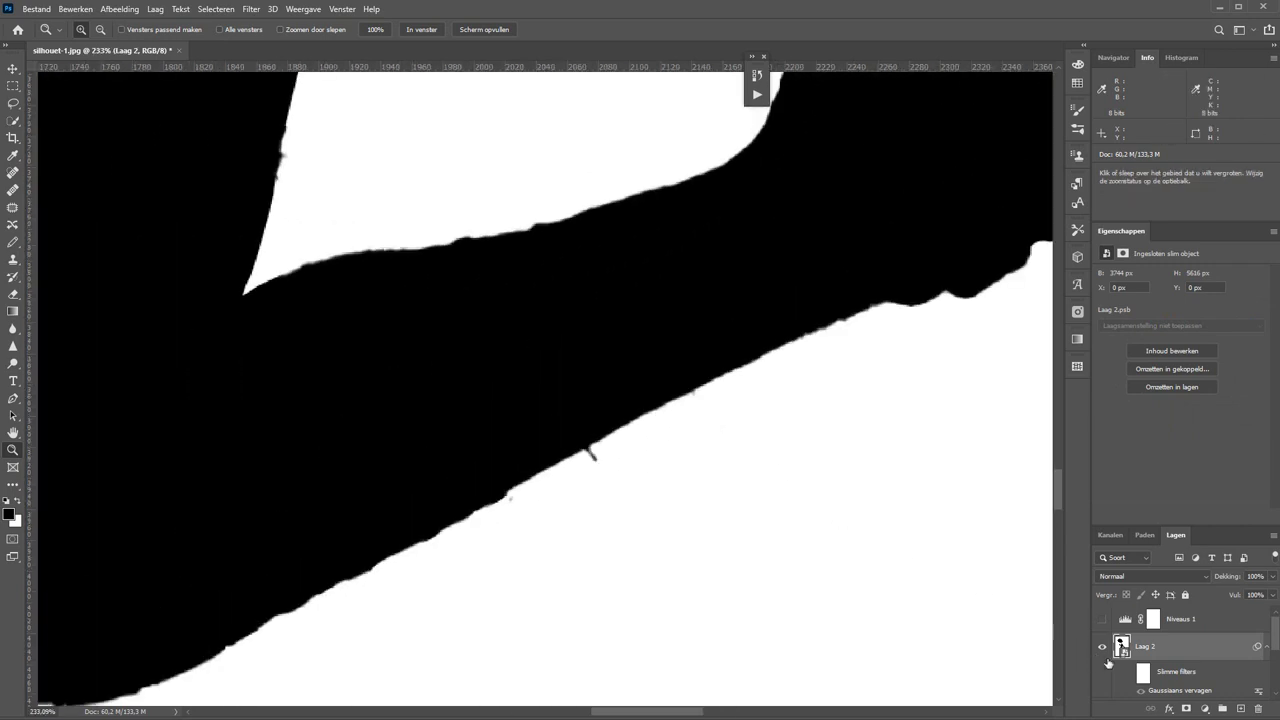
{"action": "scroll", "coordinate": [1143, 662], "scroll_direction": "down", "scroll_amount": 1}
{"action": "key", "text": "l"}
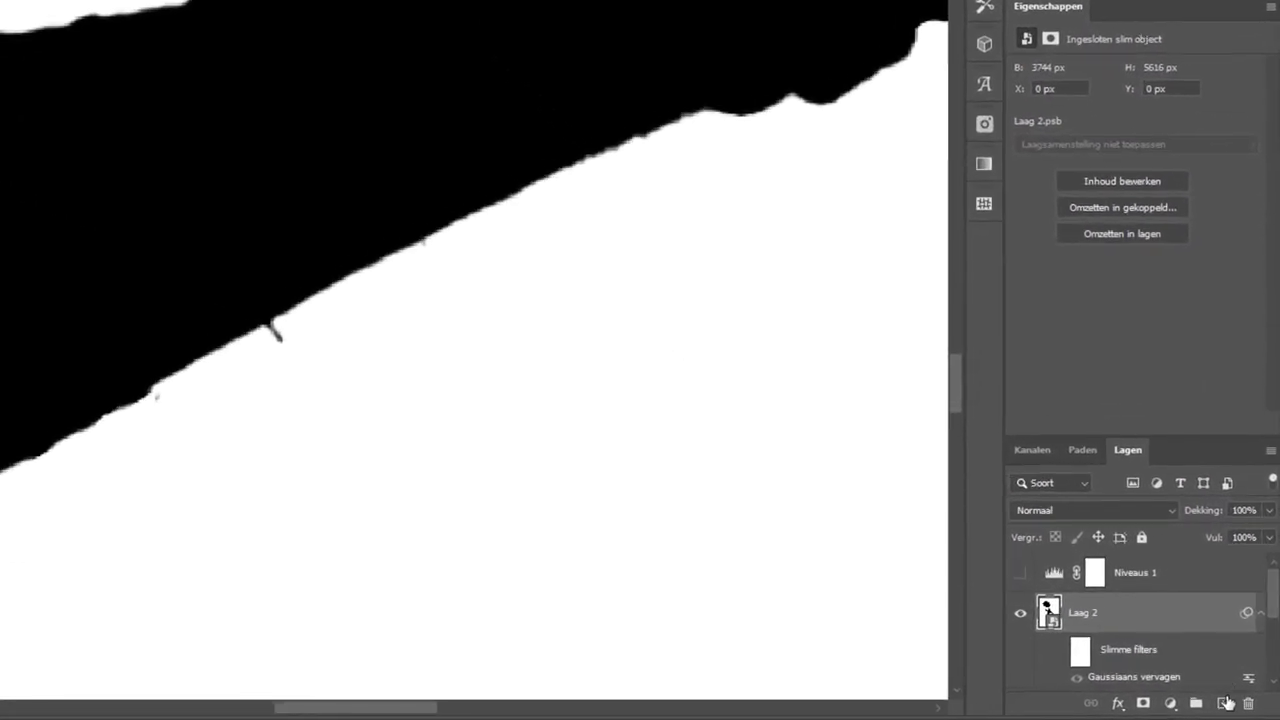
Step: Add Laag 3 and paint out the leg-edge specks with a white, 100%-hardness brush
{"action": "left_click", "coordinate": [1221, 704]}
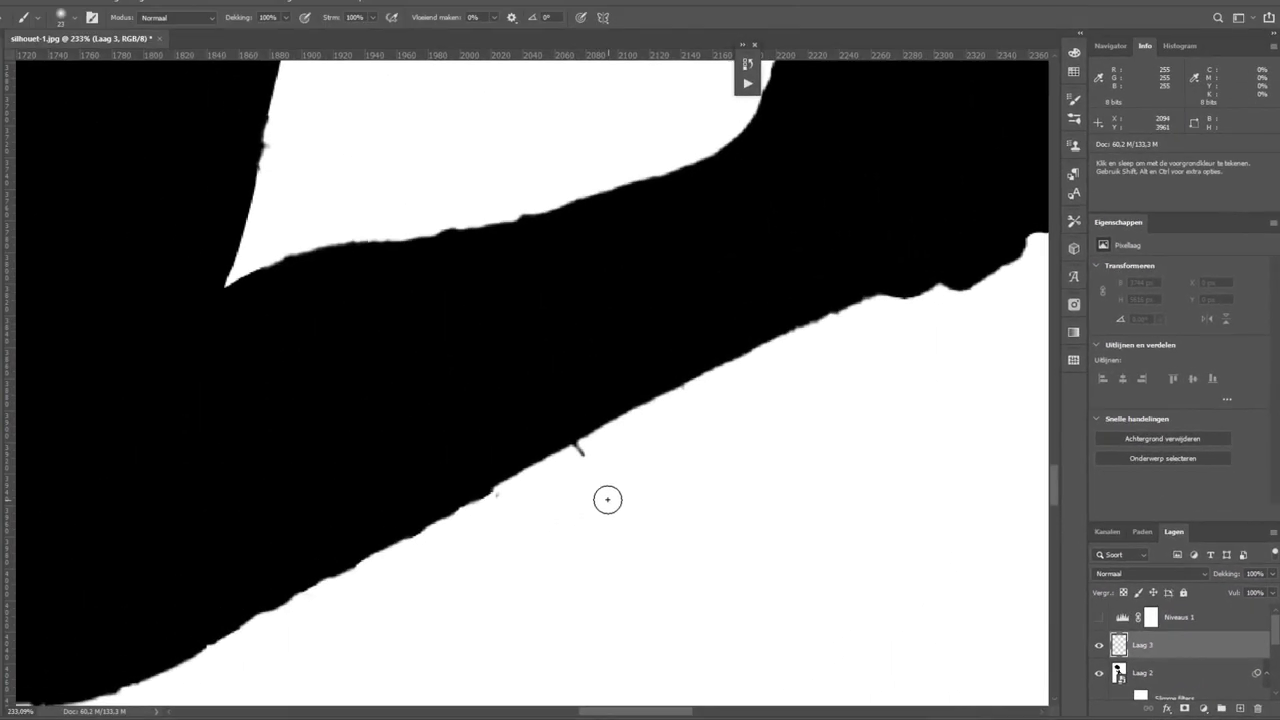
{"action": "left_click", "coordinate": [599, 465]}
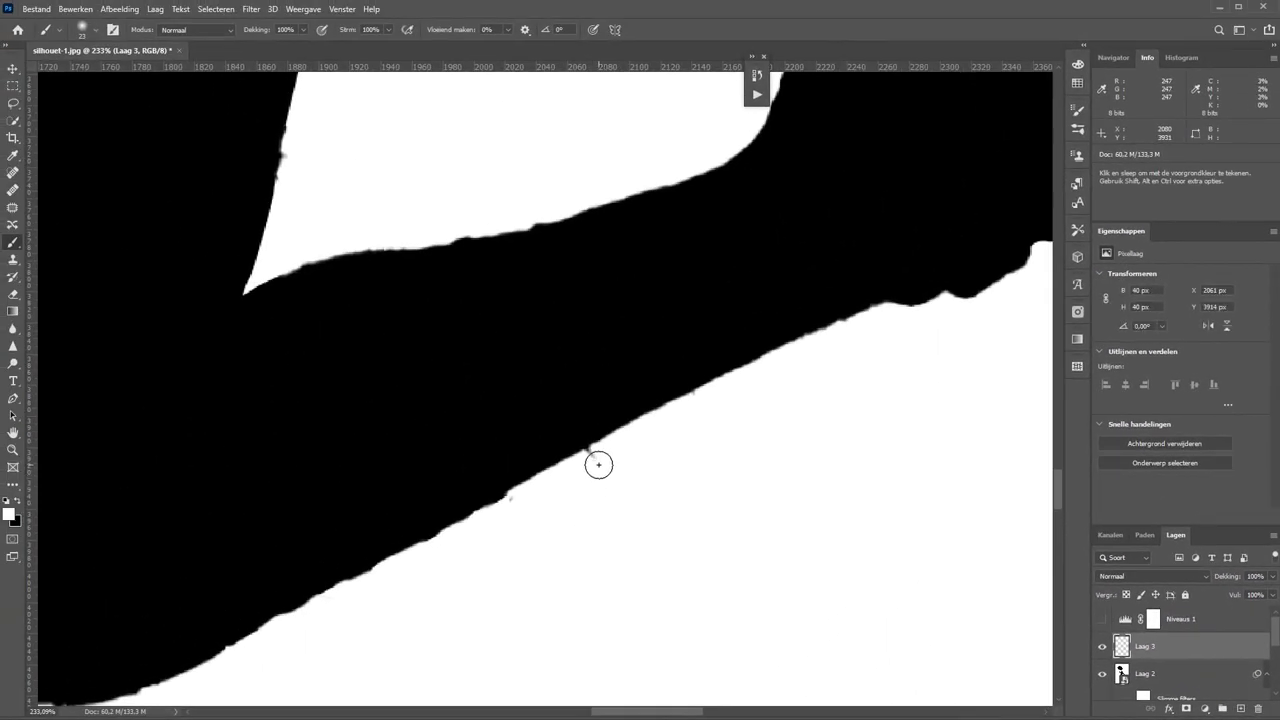
{"action": "right_click", "coordinate": [612, 484]}
{"action": "left_click_drag", "start_coordinate": [693, 548], "coordinate": [769, 547]}
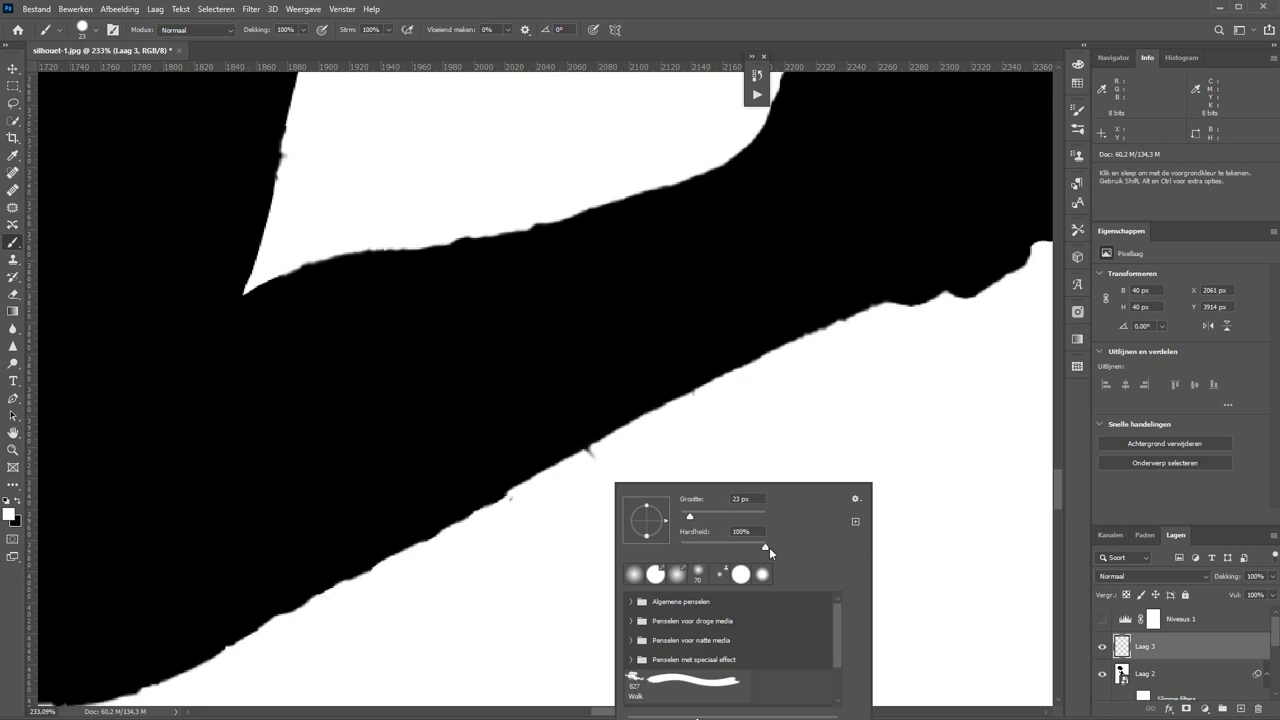
{"action": "key", "text": "Return"}
{"action": "left_click_drag", "start_coordinate": [449, 206], "coordinate": [477, 214]}
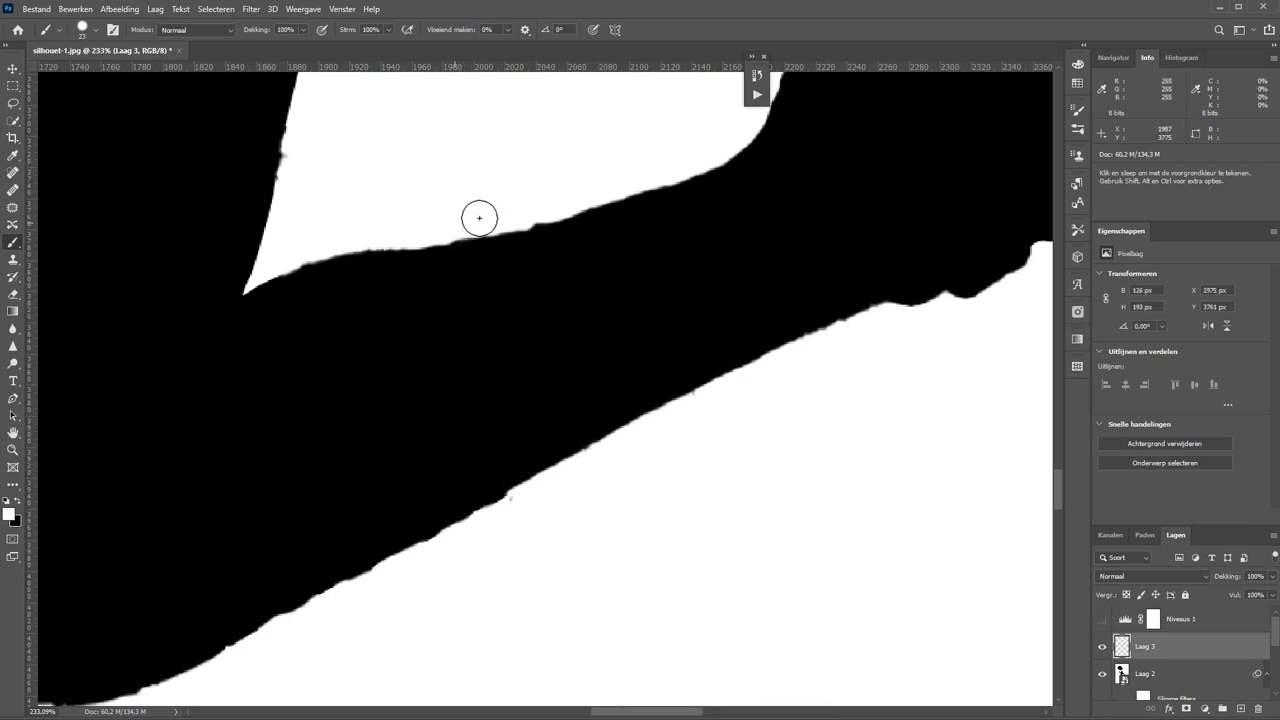
{"action": "scroll", "coordinate": [1178, 680], "scroll_direction": "down", "scroll_amount": 3}
{"action": "scroll", "coordinate": [1178, 680], "scroll_direction": "down", "scroll_amount": 2}
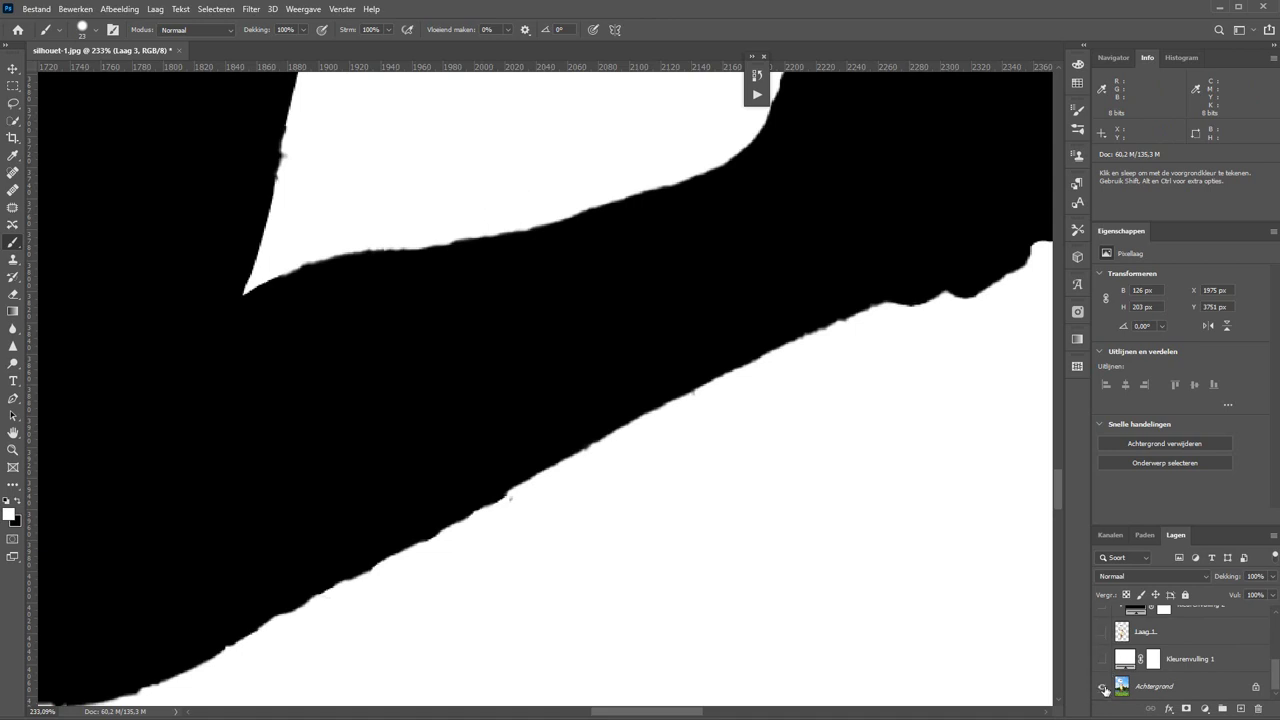
Step: Show the original photo, load Laag 1's outline as a selection and zoom onto the leg's lower edge
{"action": "left_click", "coordinate": [1102, 690], "text": "alt"}
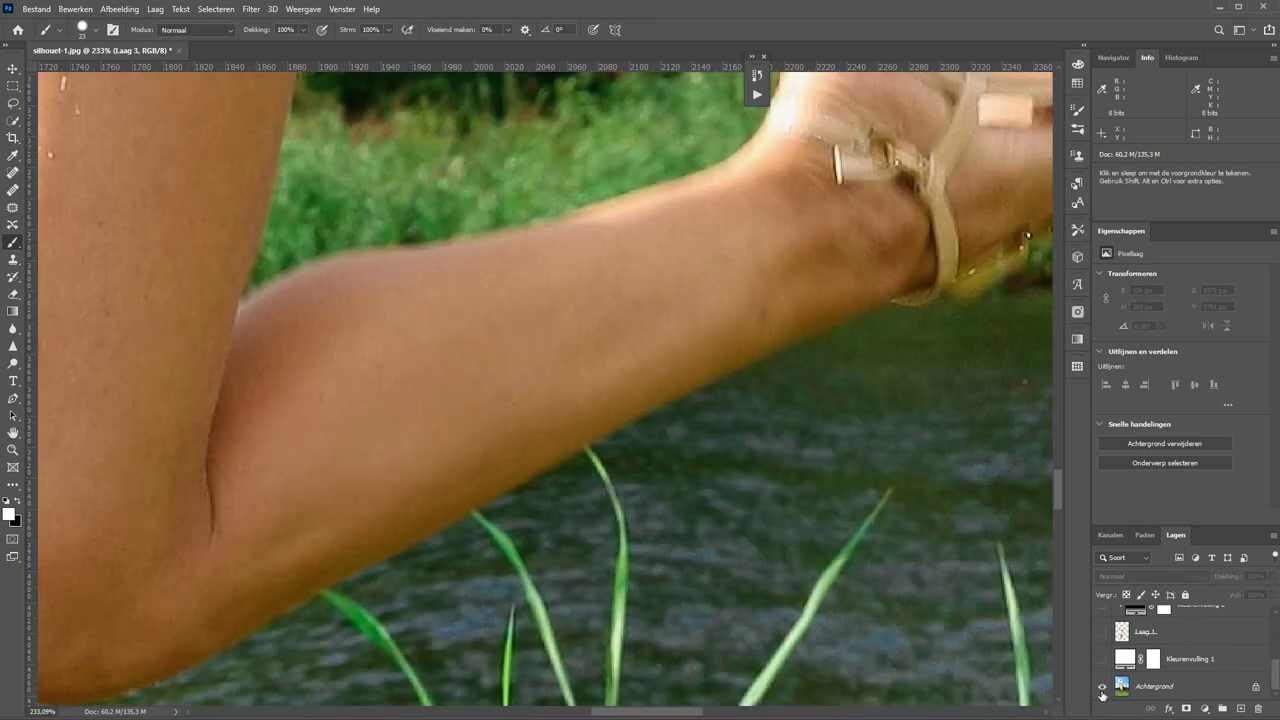
{"action": "key", "text": "z"}
{"action": "left_click", "coordinate": [407, 29]}
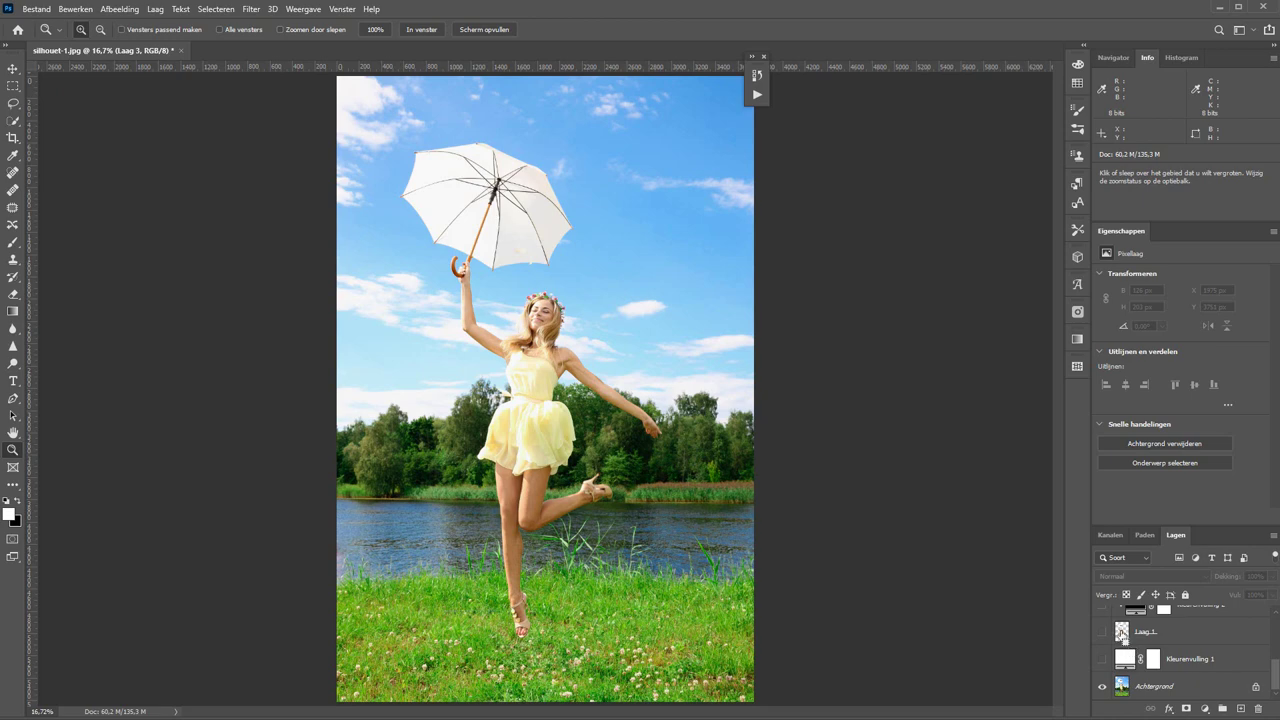
{"action": "left_click", "coordinate": [1121, 632], "text": "ctrl"}
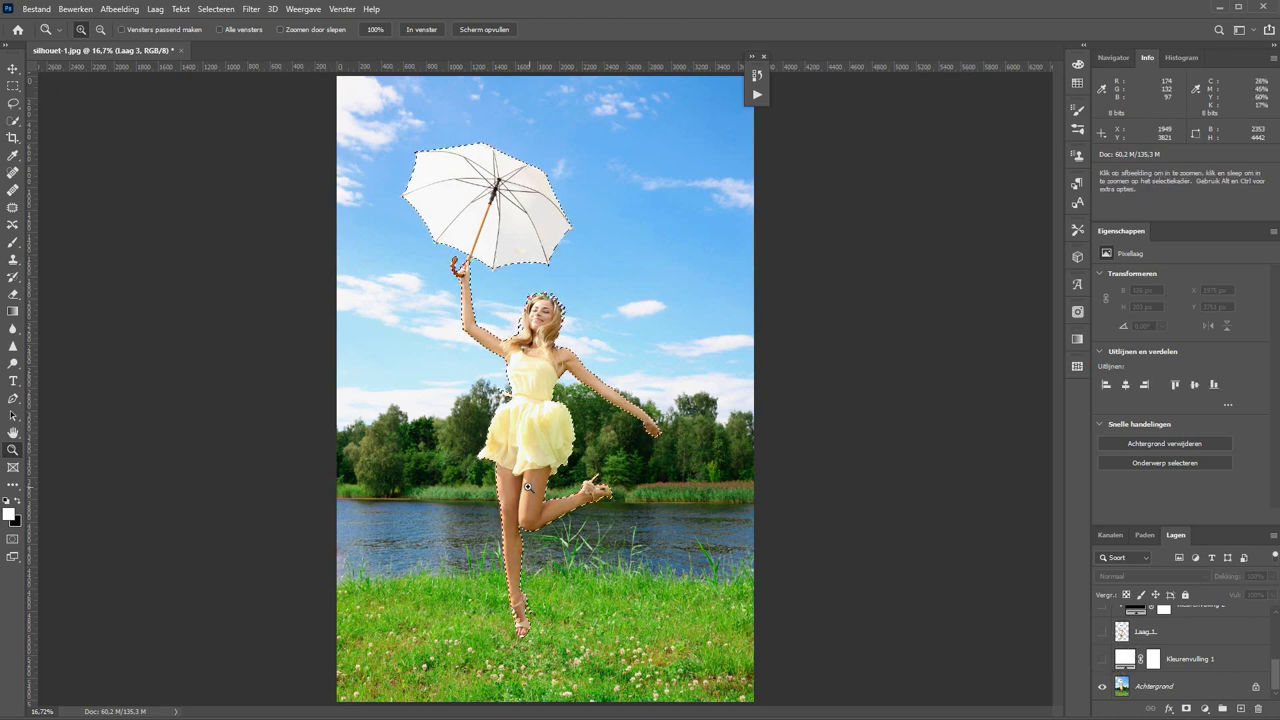
{"action": "left_click_drag", "start_coordinate": [508, 464], "coordinate": [643, 523]}
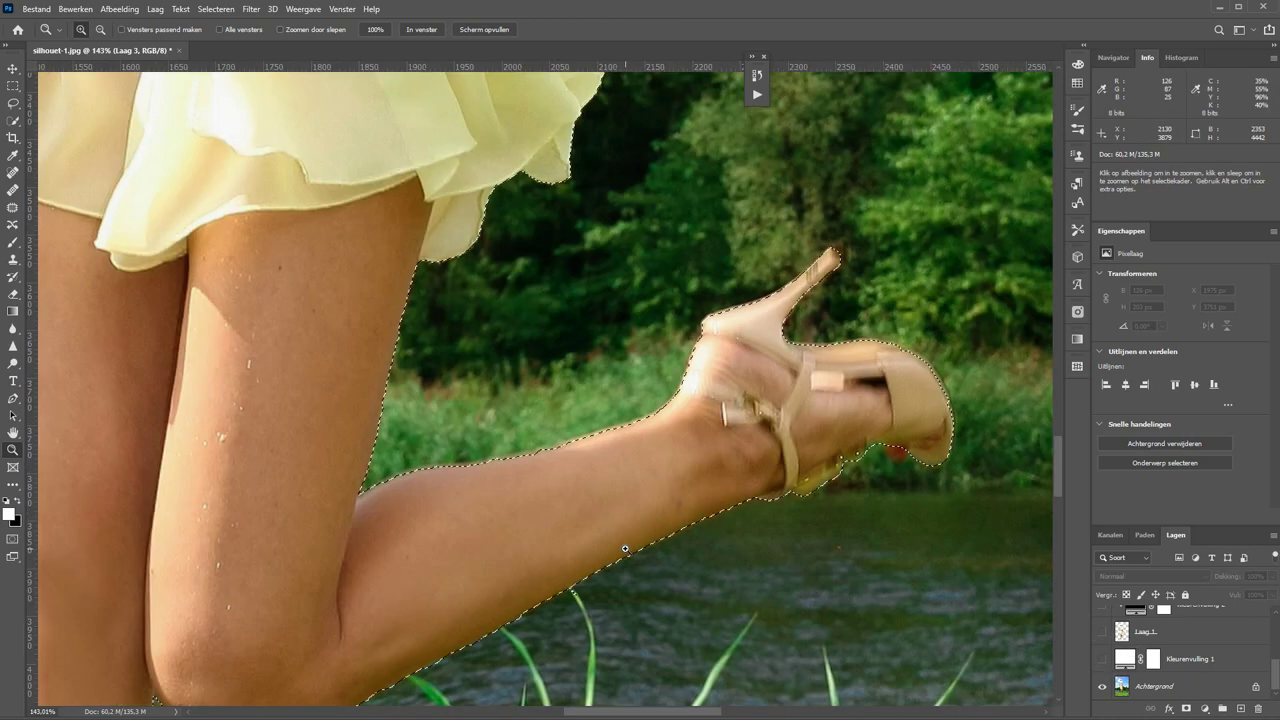
{"action": "mouse_move", "coordinate": [501, 549]}
{"action": "left_mouse_down"}
{"action": "mouse_move", "coordinate": [652, 640]}
{"action": "mouse_move", "coordinate": [620, 636]}
{"action": "left_mouse_up"}
Step: Lasso-add the leg edge past the grass blade to the selection
{"action": "key", "text": "l"}
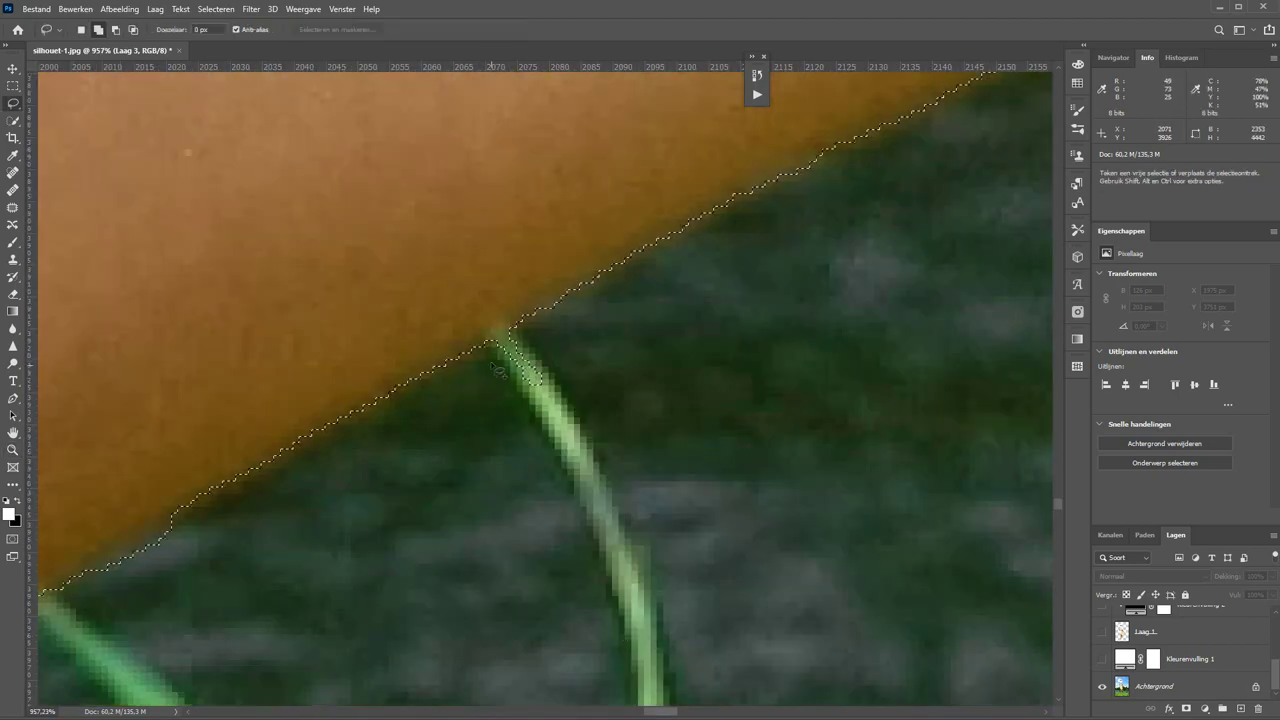
{"action": "key", "text": "ctrl+z"}
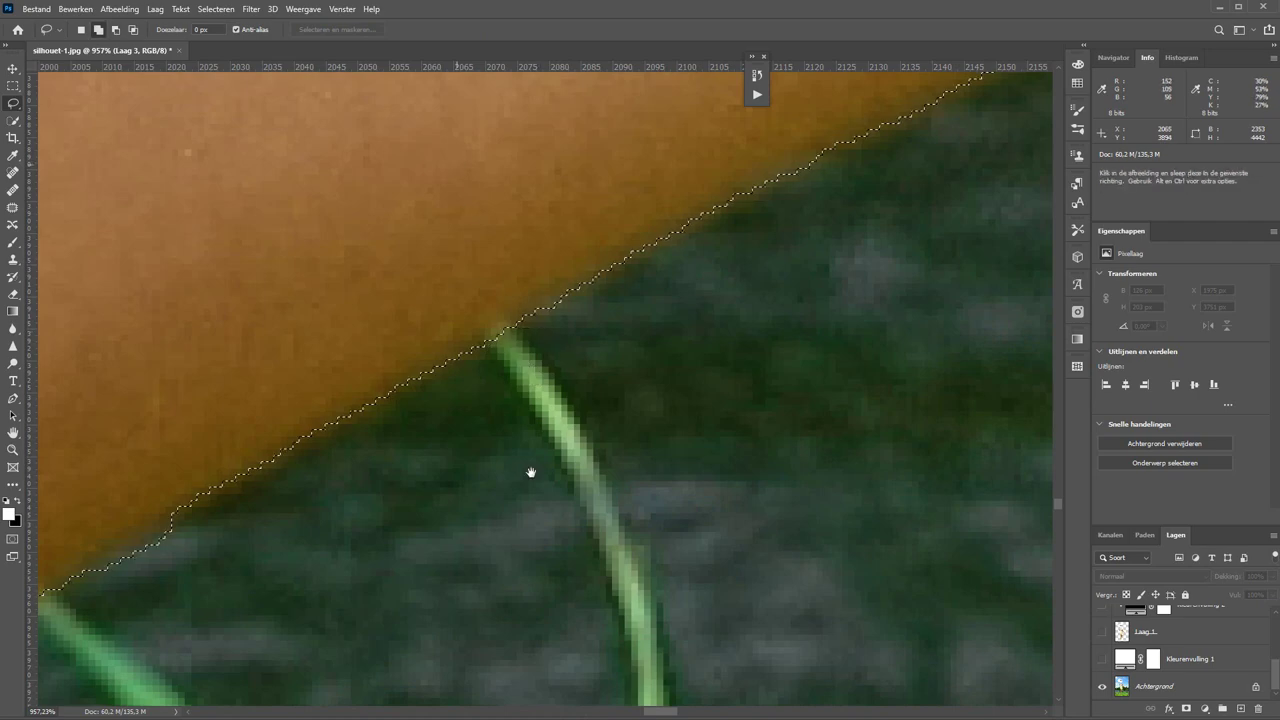
{"action": "left_click_drag", "start_coordinate": [531, 472], "coordinate": [606, 614]}
{"action": "left_click_drag", "start_coordinate": [320, 518], "coordinate": [822, 421]}
{"action": "left_click_drag", "start_coordinate": [237, 566], "coordinate": [655, 473]}
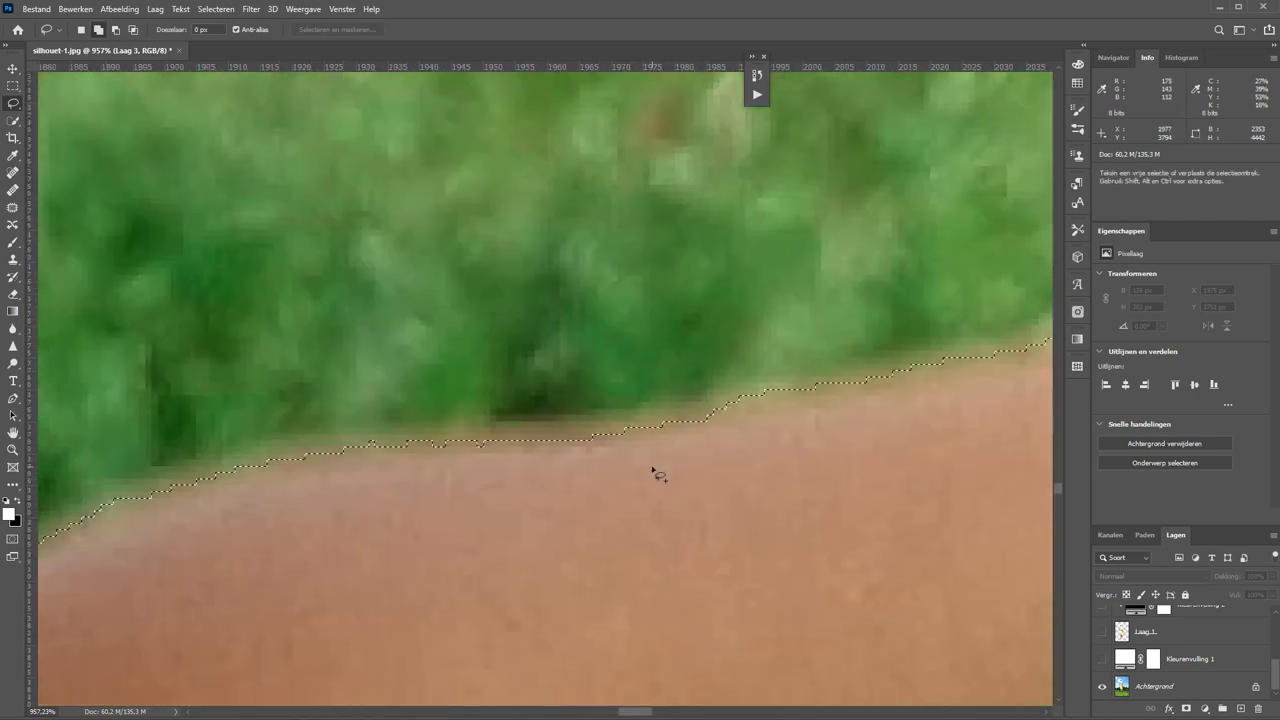
{"action": "scroll", "coordinate": [655, 473], "scroll_direction": "down", "scroll_amount": 8}
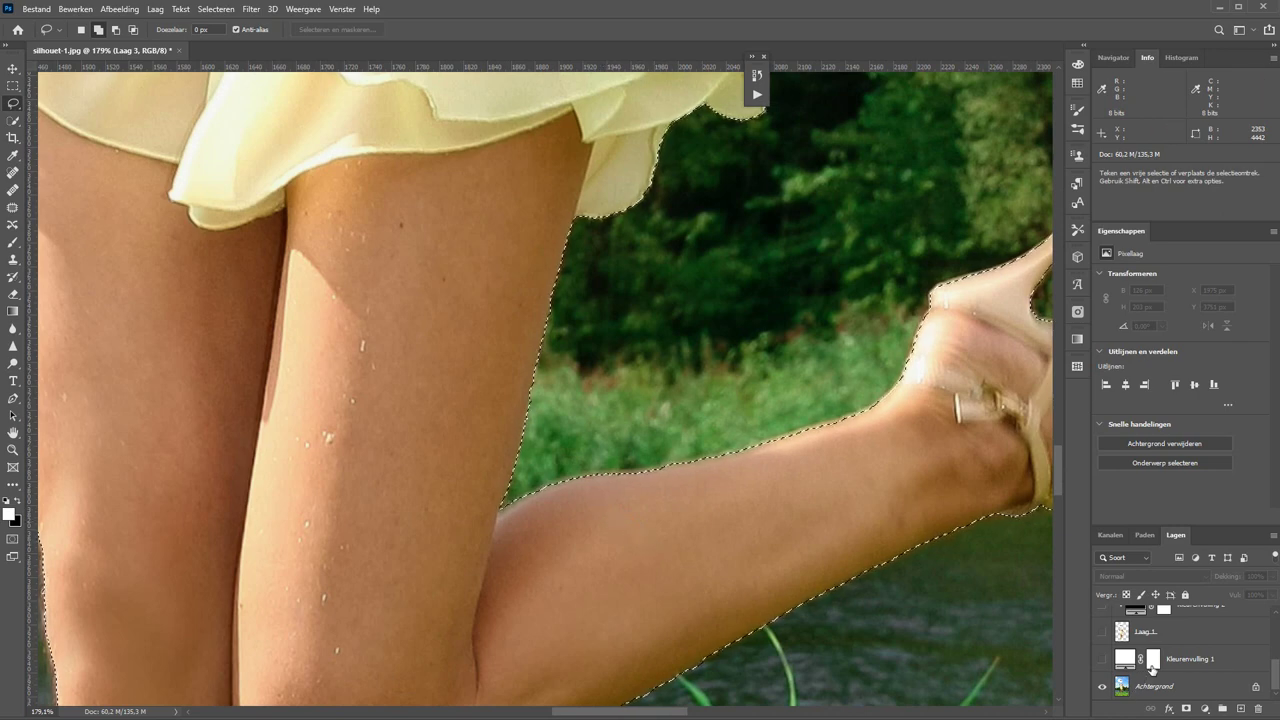
{"action": "scroll", "coordinate": [1152, 670], "scroll_direction": "up", "scroll_amount": 3}
Step: Deselect, show Laag 2's silhouette and make Laag 3 the active layer at the lower leg
{"action": "key", "text": "ctrl+d"}
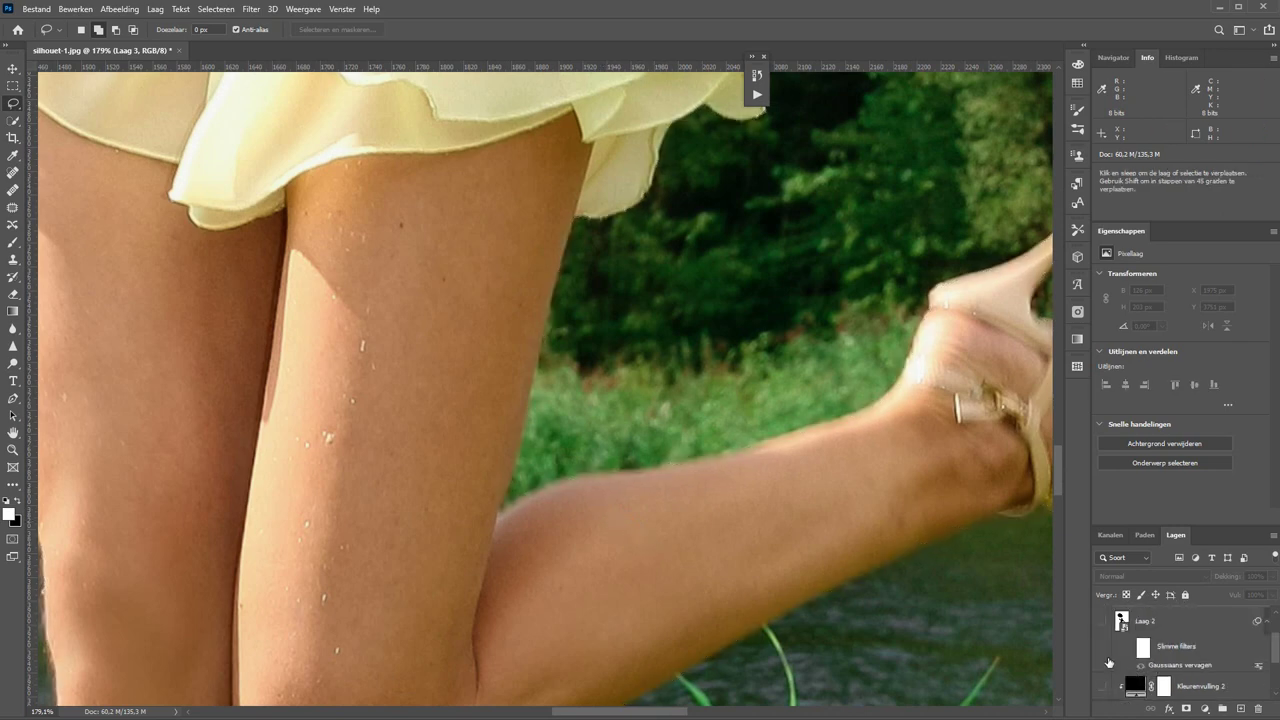
{"action": "left_click", "coordinate": [1105, 624]}
{"action": "scroll", "coordinate": [1120, 640], "scroll_direction": "up", "scroll_amount": 1}
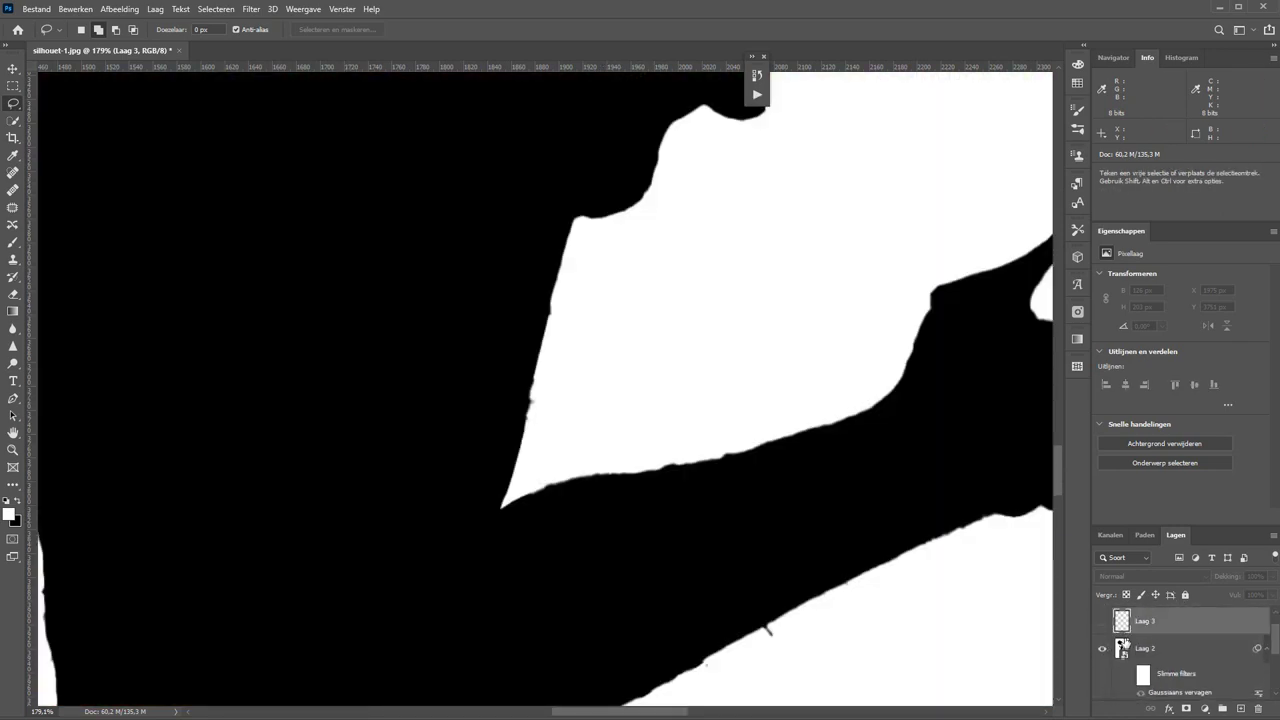
{"action": "left_click", "coordinate": [1169, 650]}
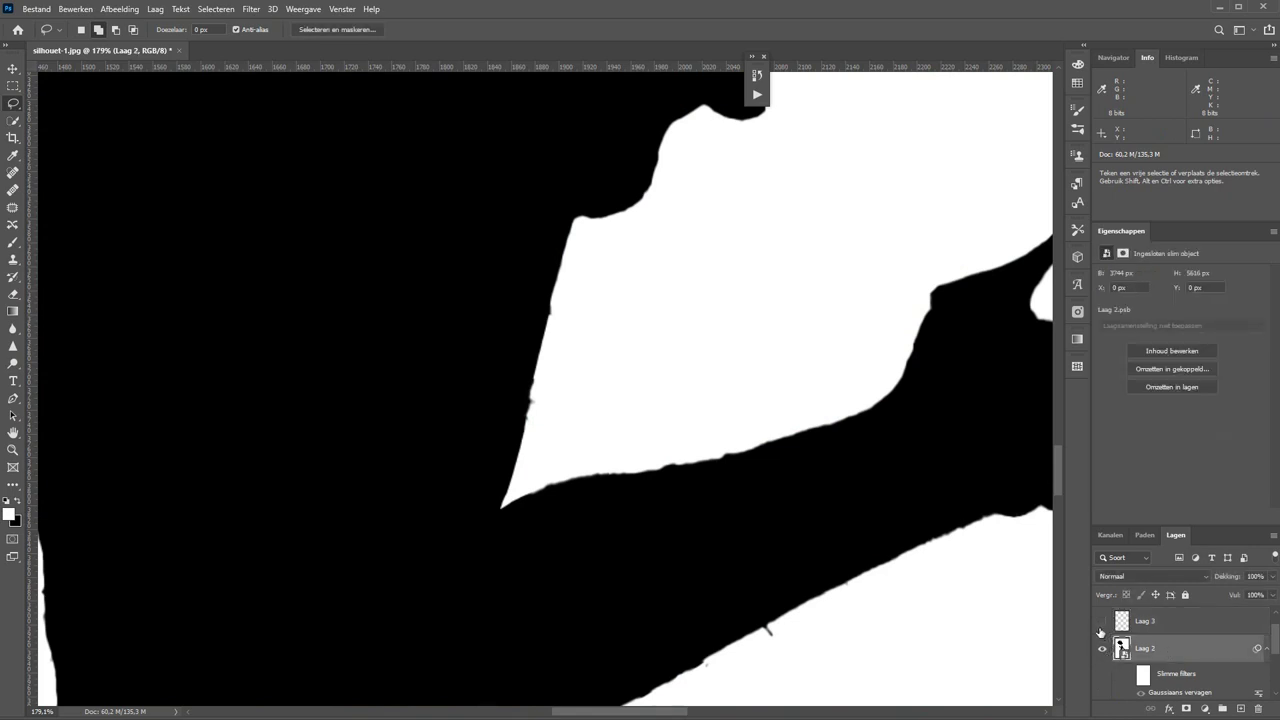
{"action": "key", "text": "alt+bracketright"}
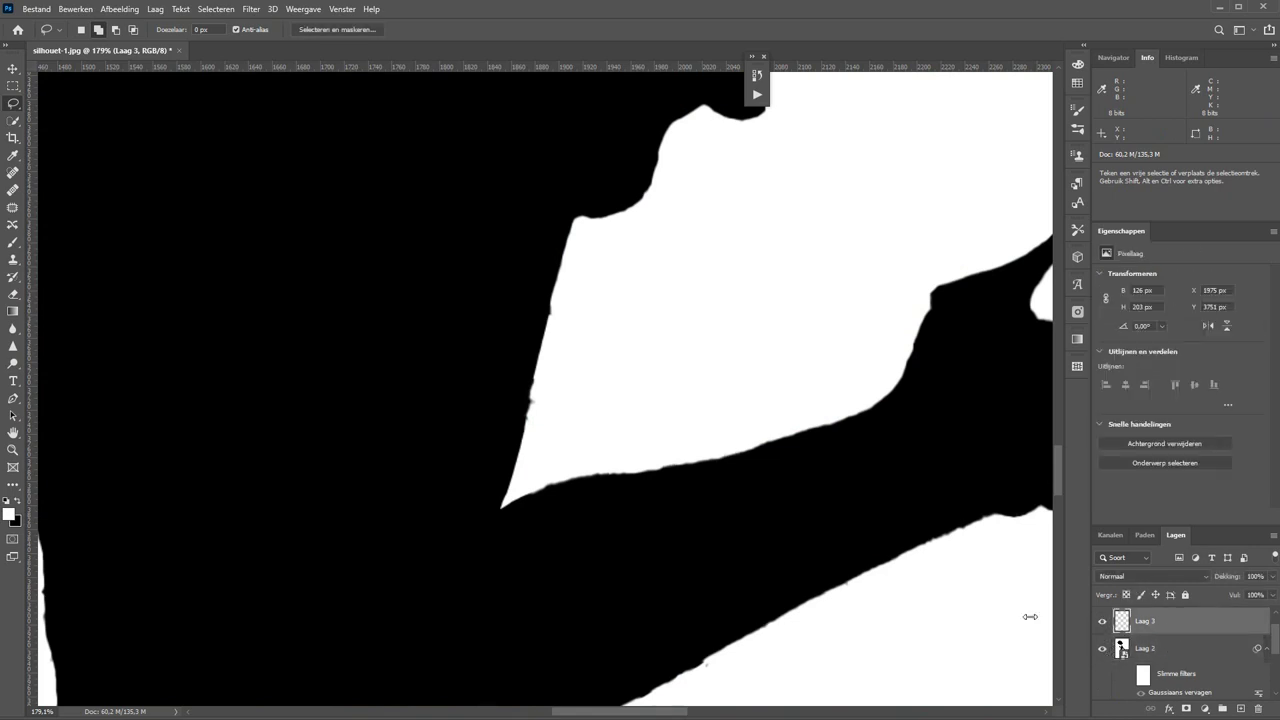
{"action": "left_click_drag", "start_coordinate": [811, 623], "coordinate": [792, 456]}
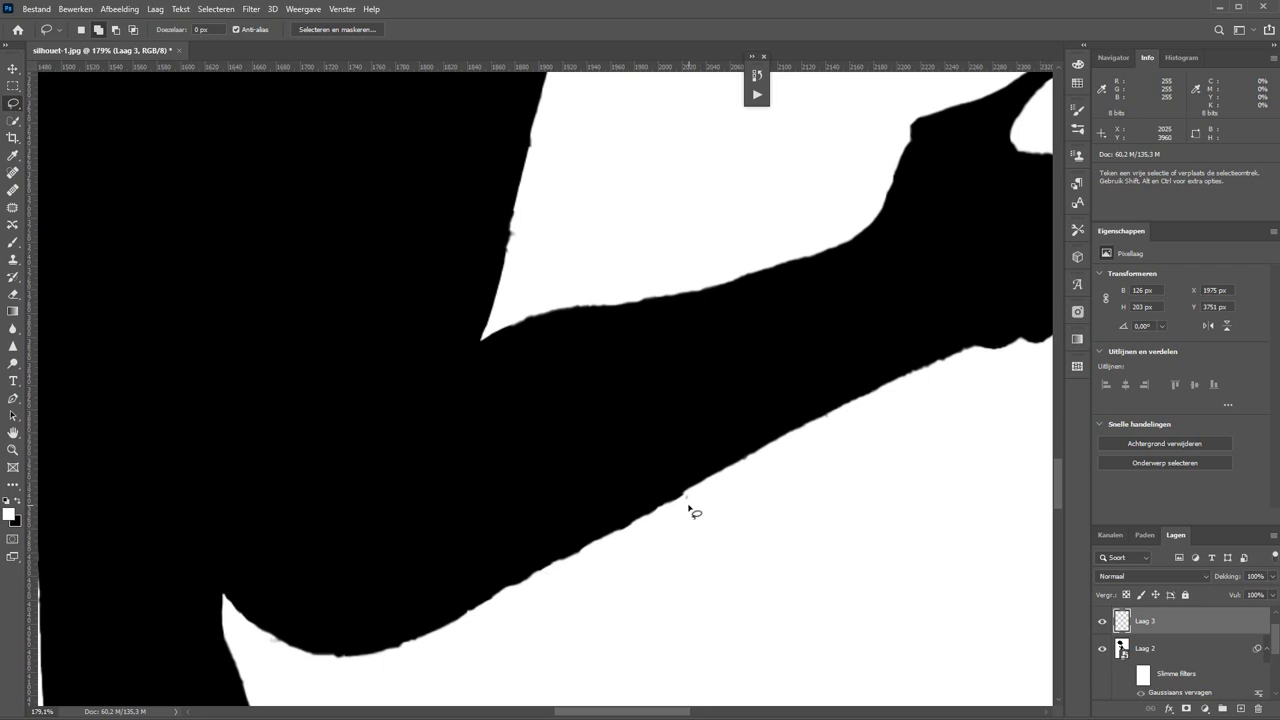
Step: Paint over the rough leg edges on Laag 3, then fit the silhouette on screen
{"action": "key", "text": "b"}
{"action": "left_click_drag", "start_coordinate": [591, 526], "coordinate": [694, 503]}
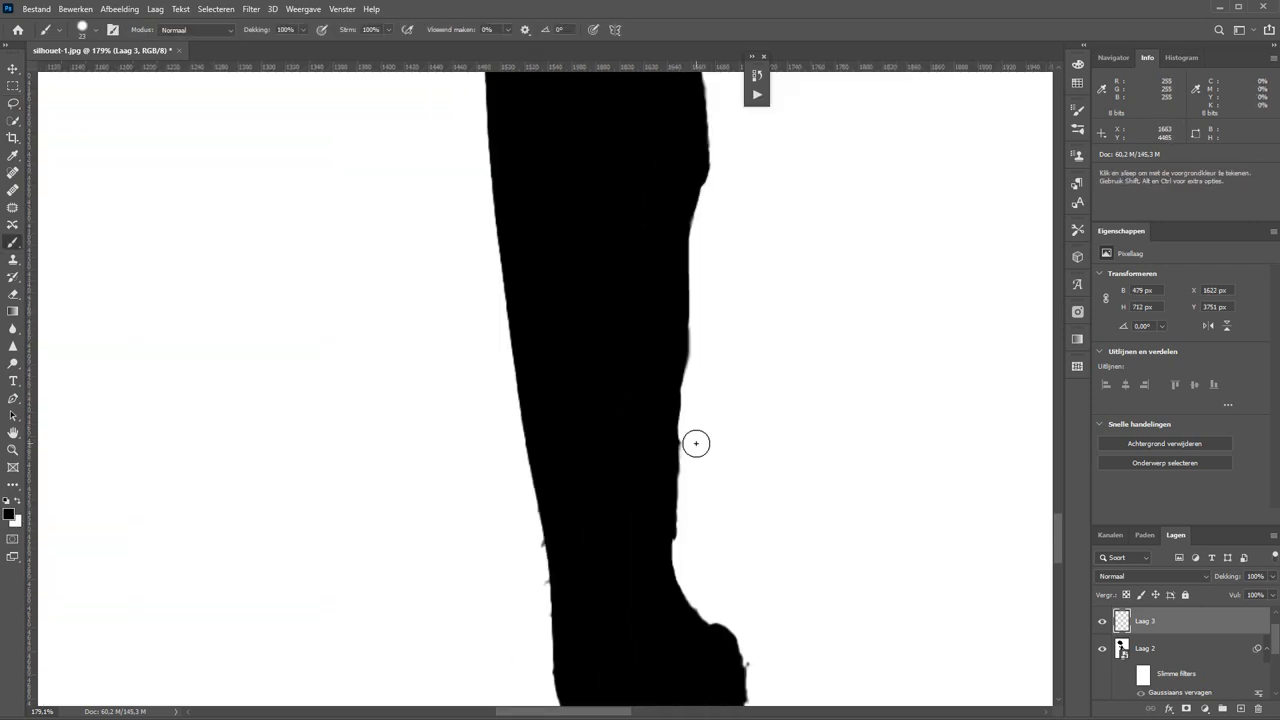
{"action": "scroll", "coordinate": [694, 443], "scroll_direction": "down", "scroll_amount": 5}
{"action": "left_click_drag", "start_coordinate": [571, 335], "coordinate": [590, 430]}
{"action": "scroll", "coordinate": [604, 547], "scroll_direction": "up", "scroll_amount": 2}
{"action": "scroll", "coordinate": [529, 471], "scroll_direction": "up", "scroll_amount": 2}
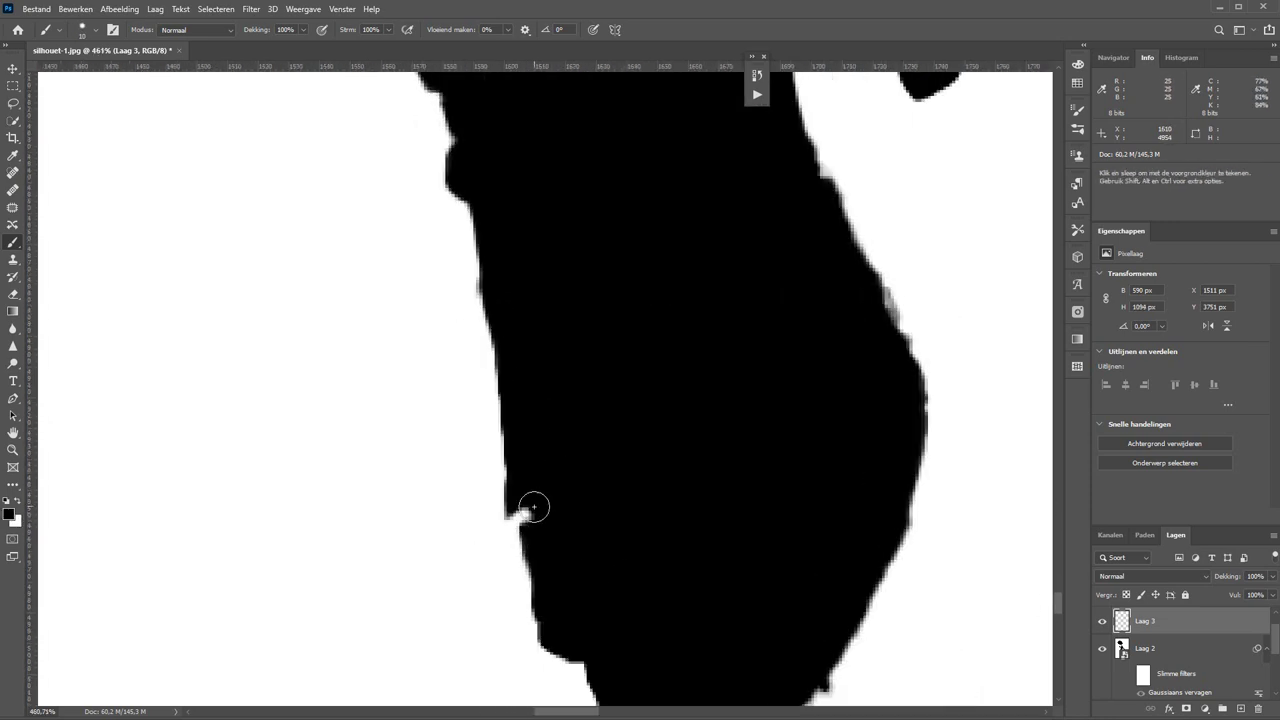
{"action": "scroll", "coordinate": [594, 409], "scroll_direction": "up", "scroll_amount": 2}
{"action": "scroll", "coordinate": [729, 352], "scroll_direction": "up", "scroll_amount": 10}
{"action": "scroll", "coordinate": [597, 291], "scroll_direction": "up", "scroll_amount": 10}
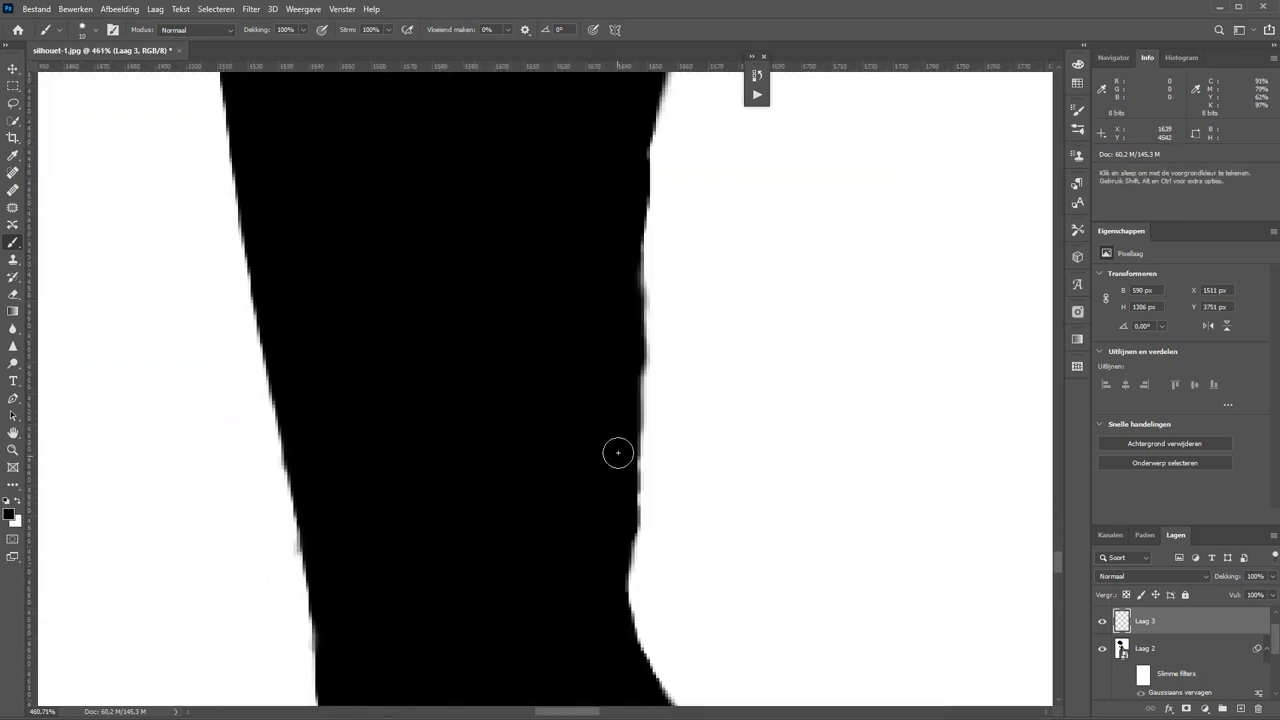
{"action": "scroll", "coordinate": [617, 451], "scroll_direction": "up", "scroll_amount": 10}
{"action": "key", "text": "z"}
{"action": "key", "text": "ctrl+0"}
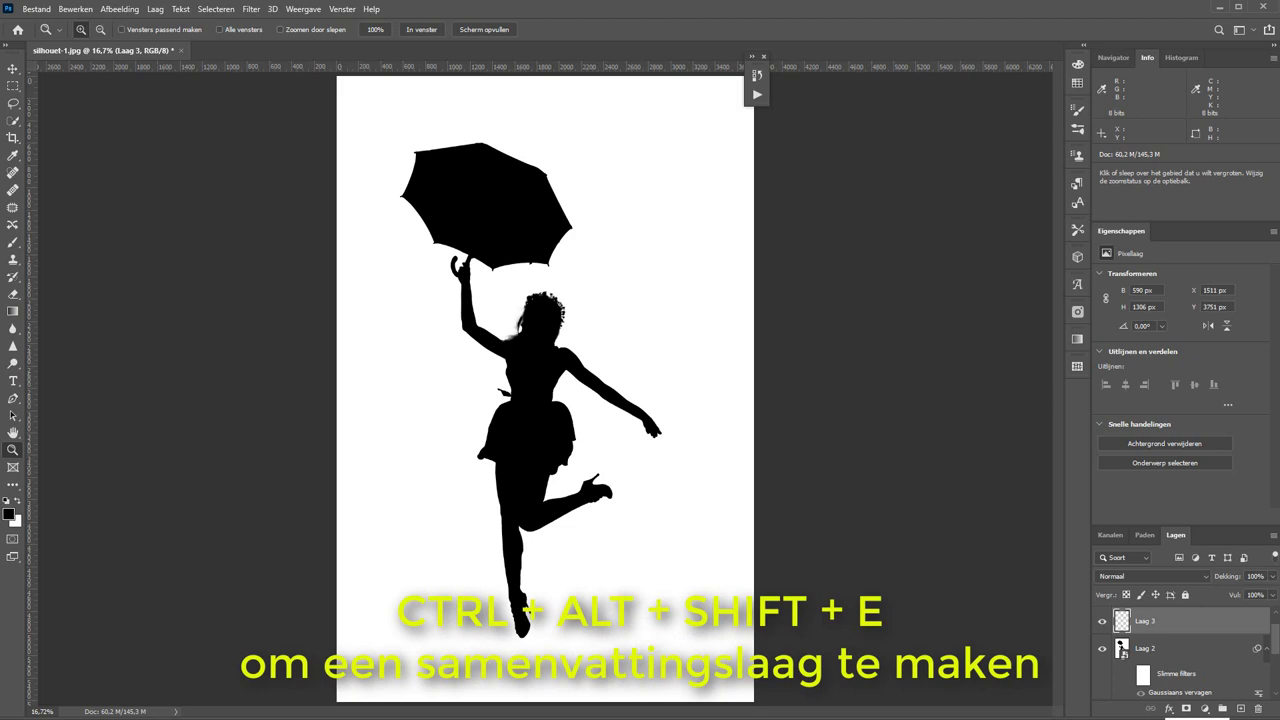
Step: Stamp visible layers into Laag 4 and toggle it over the zoomed legs to compare
{"action": "key", "text": "ctrl+alt+shift+e"}
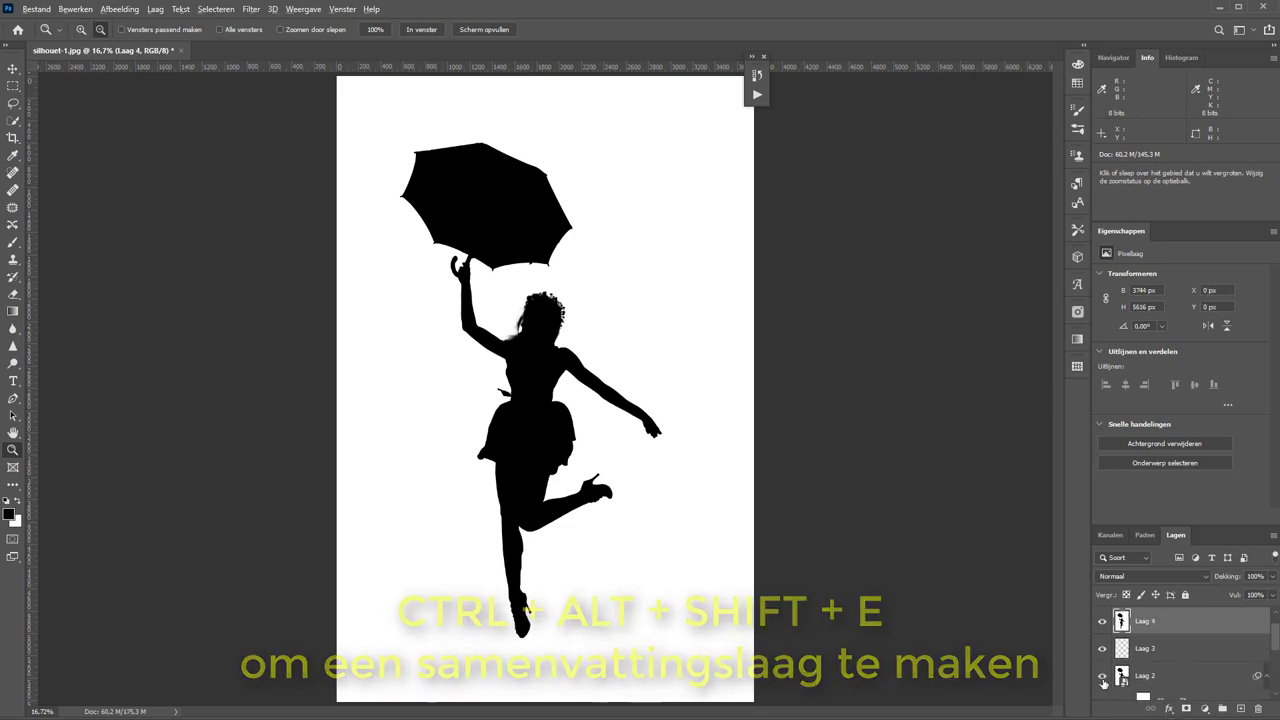
{"action": "left_click", "coordinate": [1103, 677], "text": "alt"}
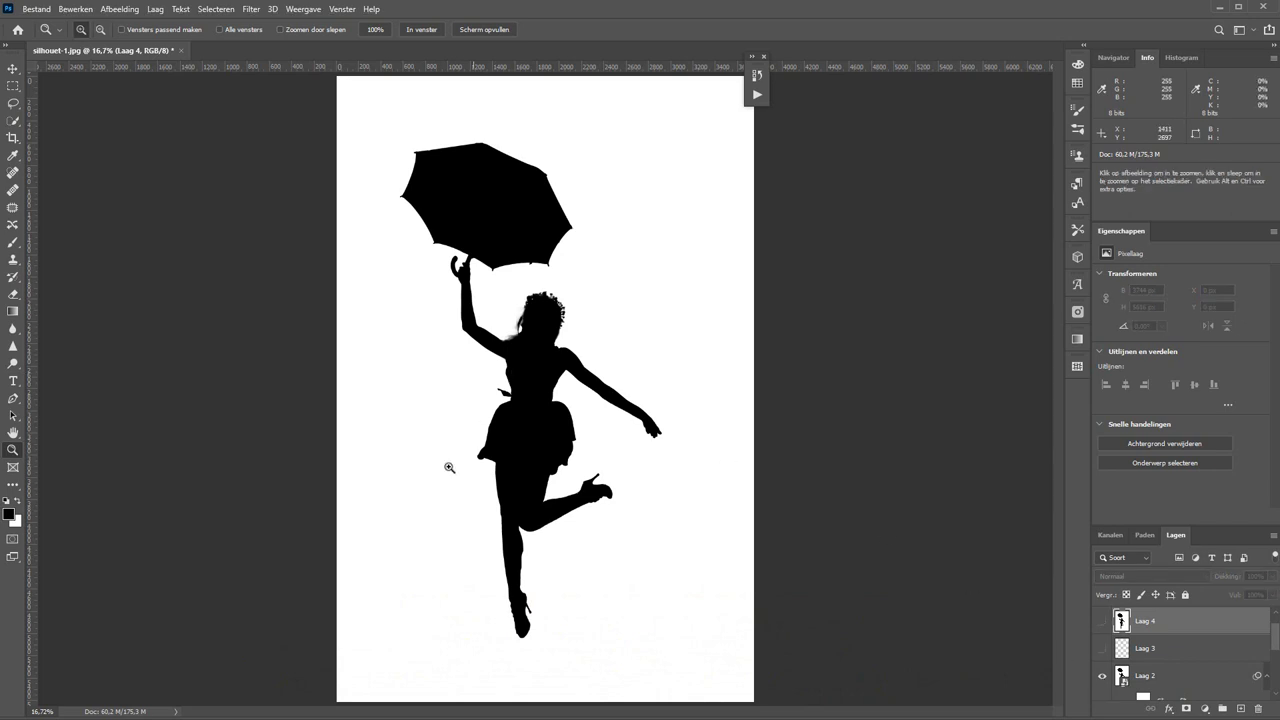
{"action": "left_click_drag", "start_coordinate": [436, 447], "coordinate": [705, 633]}
{"action": "left_click_drag", "start_coordinate": [686, 443], "coordinate": [717, 280]}
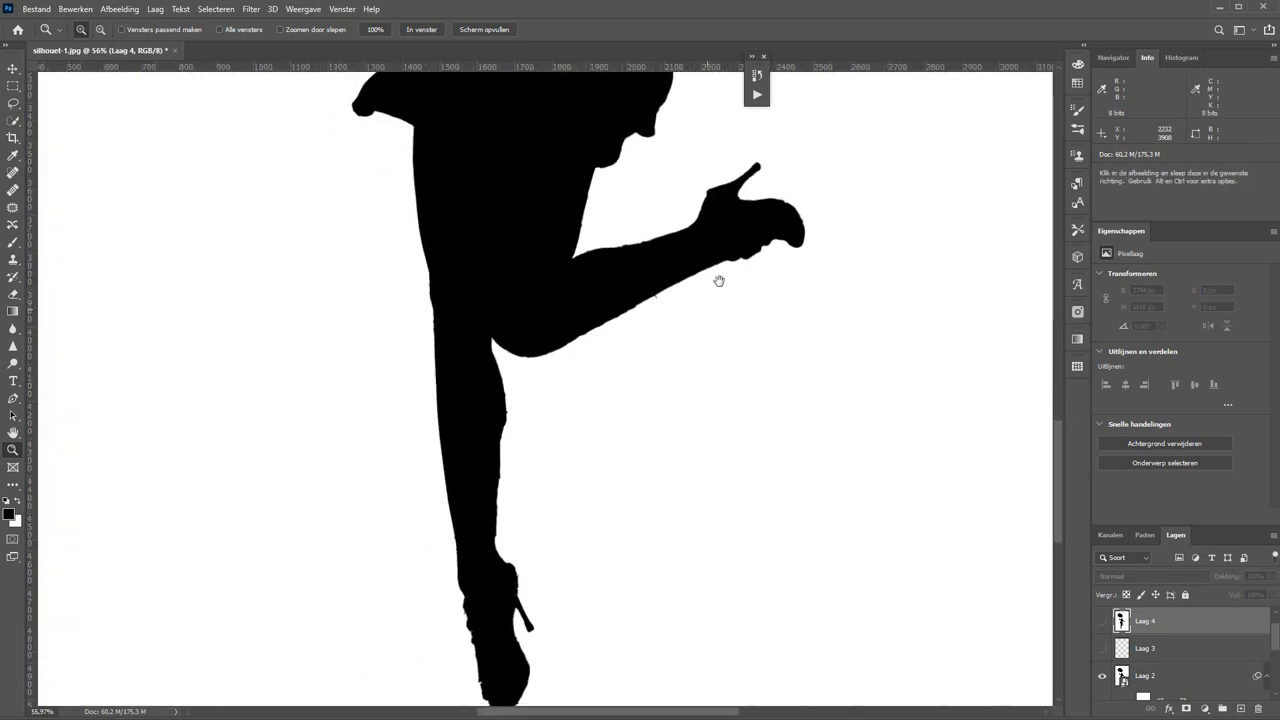
{"action": "left_click", "coordinate": [1103, 624]}
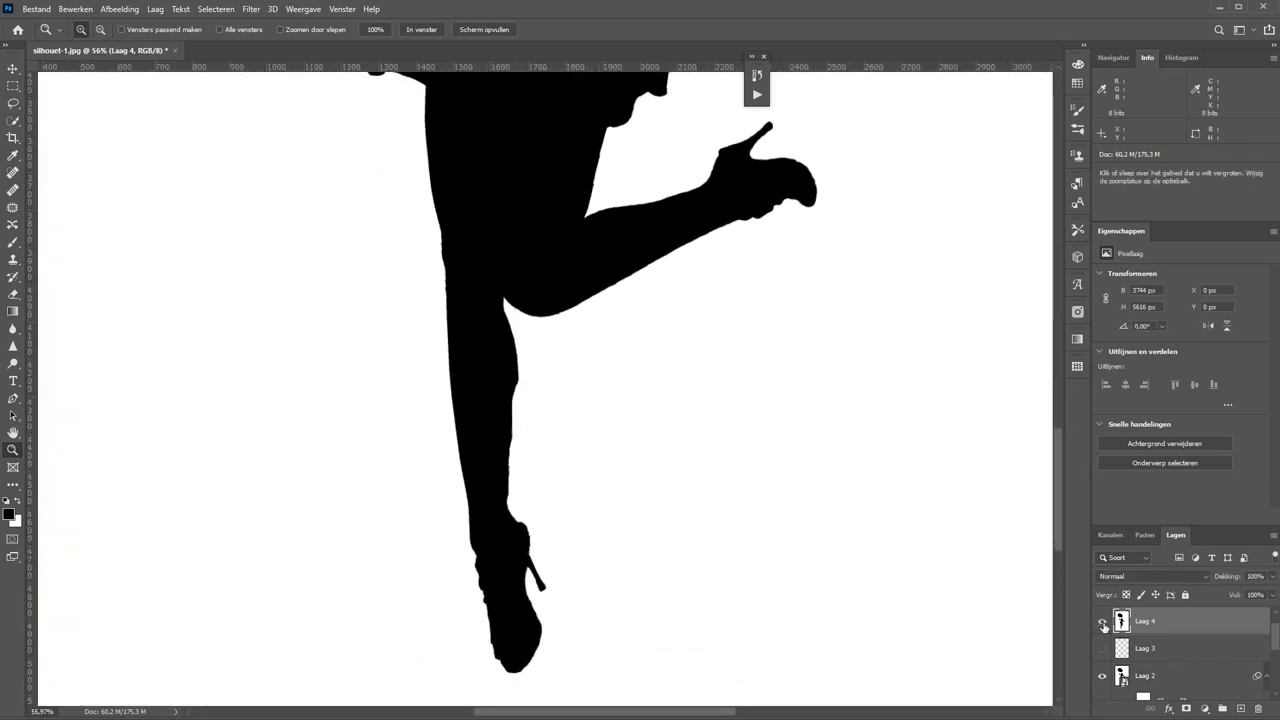
{"action": "left_click", "coordinate": [1103, 624]}
{"action": "left_click", "coordinate": [1103, 624]}
Step: Check Laag 4's visibility, then delete Laag 2 and Laag 3
{"action": "left_click", "coordinate": [1103, 624]}
{"action": "left_click", "coordinate": [1103, 624]}
{"action": "left_click", "coordinate": [1160, 654]}
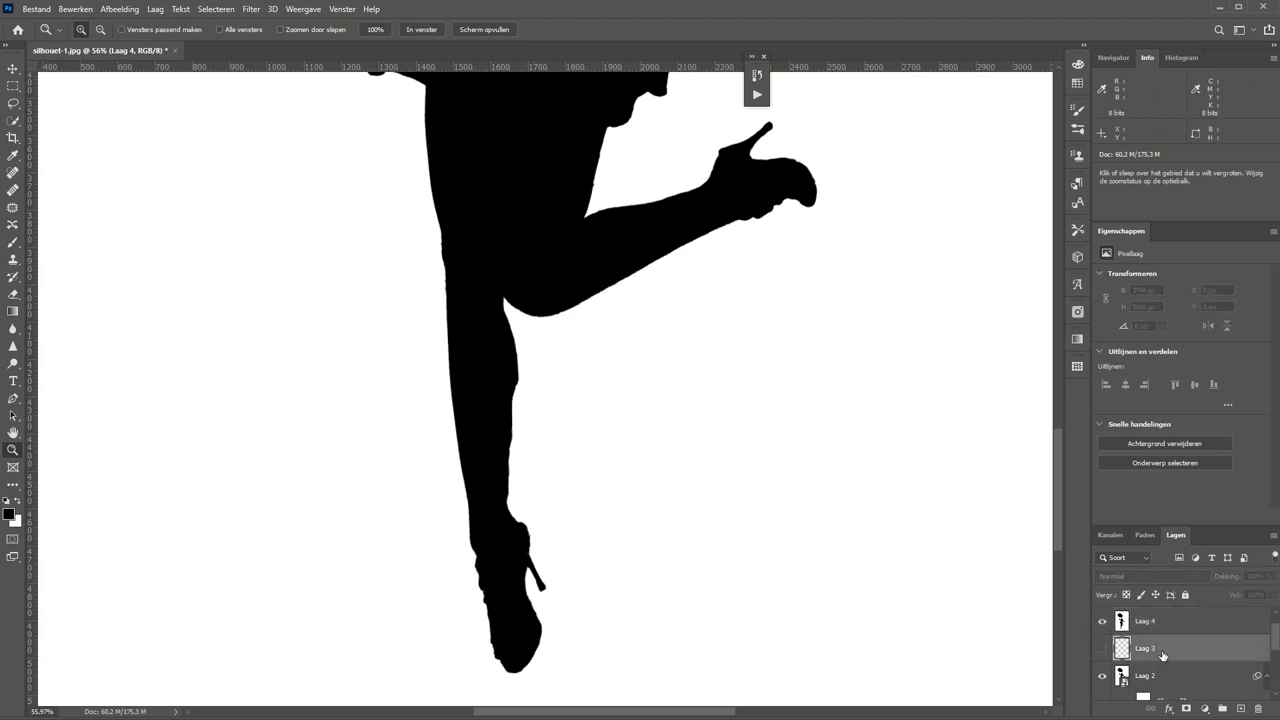
{"action": "left_click", "coordinate": [1177, 679], "text": "shift"}
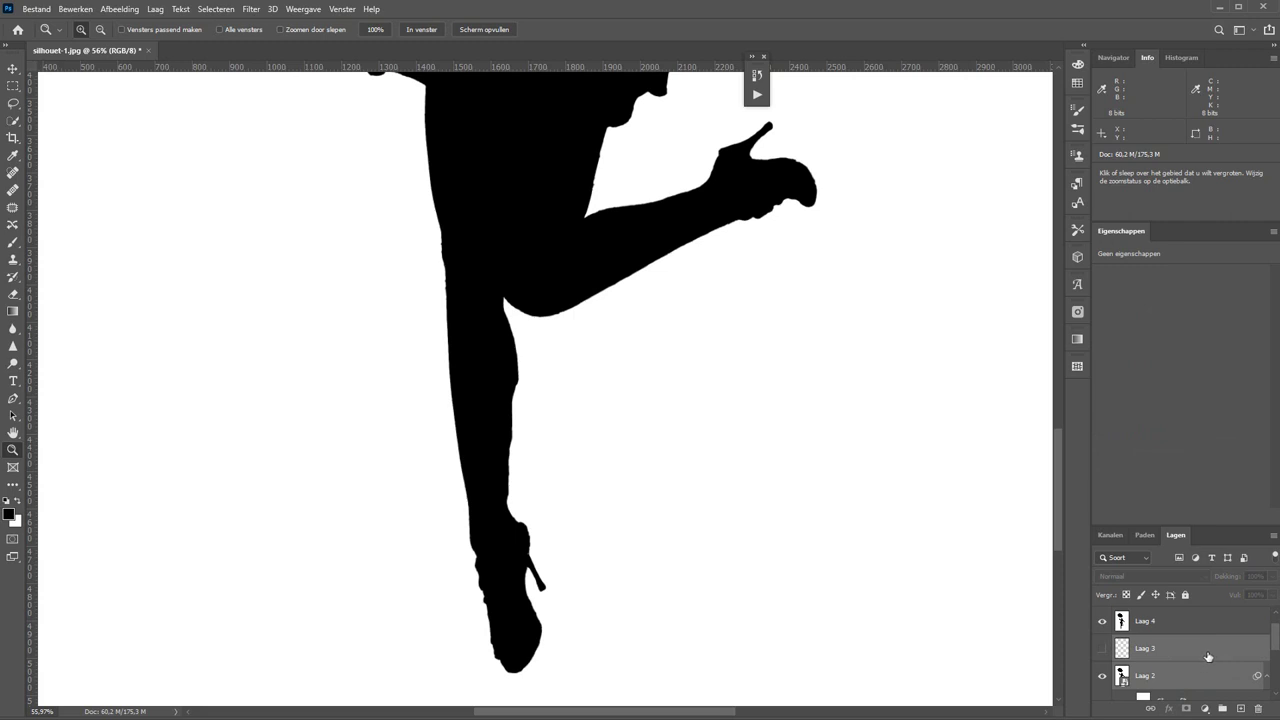
{"action": "left_click_drag", "start_coordinate": [1203, 654], "coordinate": [1257, 708]}
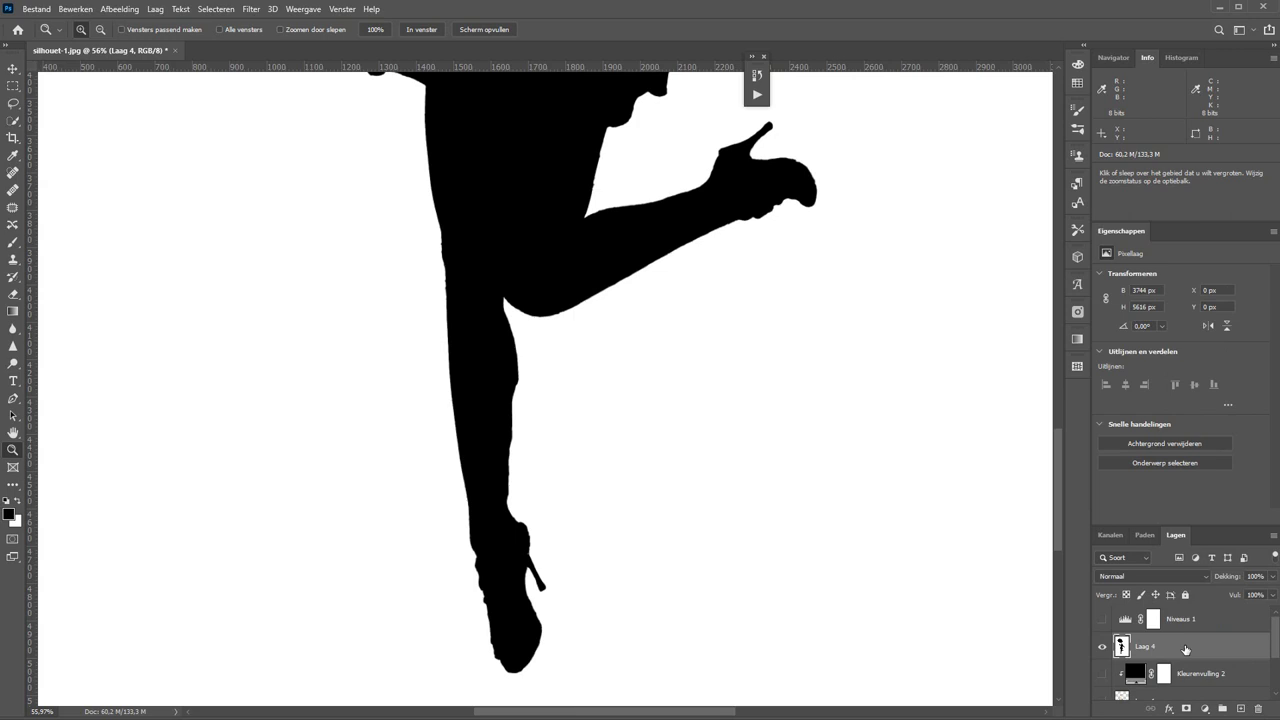
Step: Convert Laag 4 into a smart object ready for filters
{"action": "right_click", "coordinate": [1185, 650]}
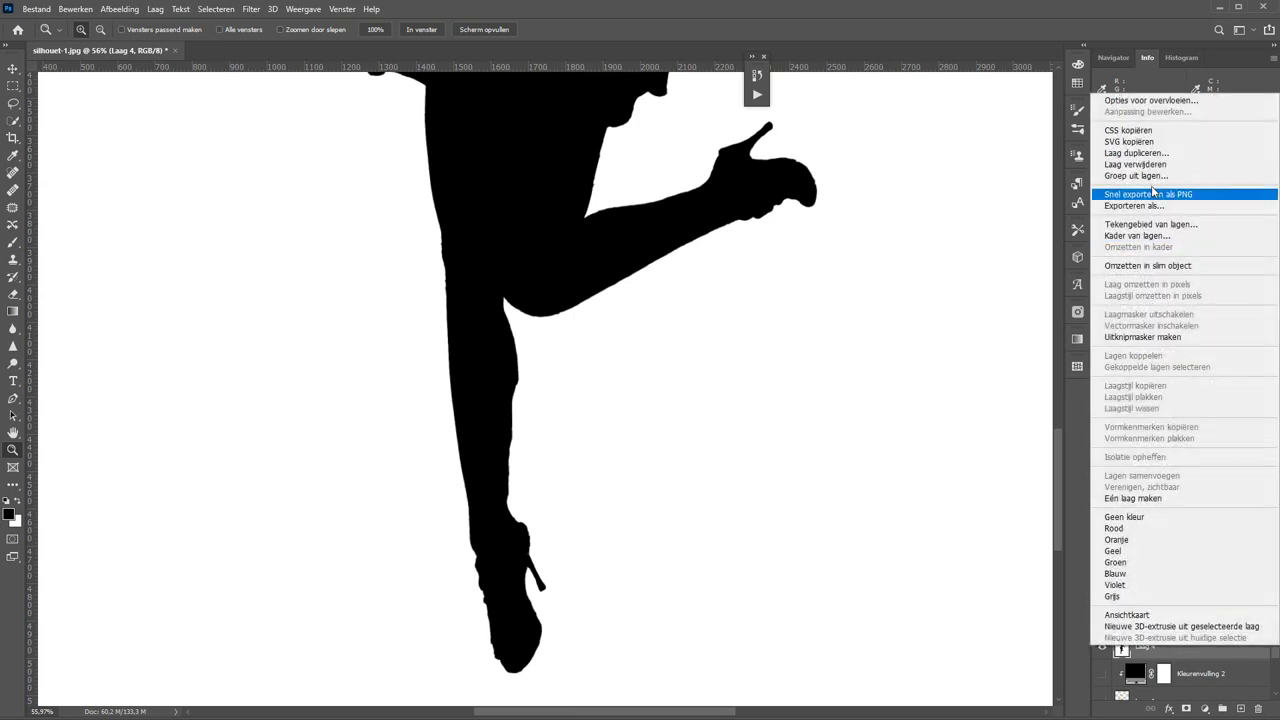
{"action": "left_click", "coordinate": [1155, 266]}
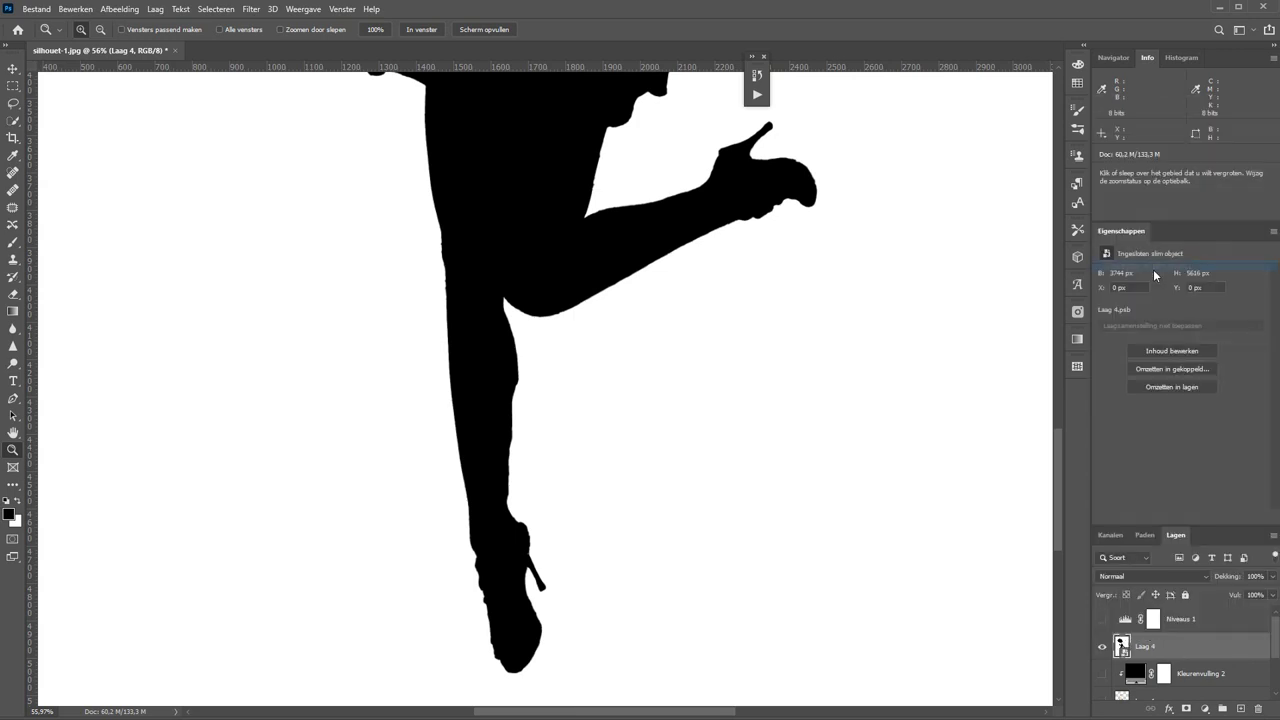
{"action": "left_click", "coordinate": [257, 13]}
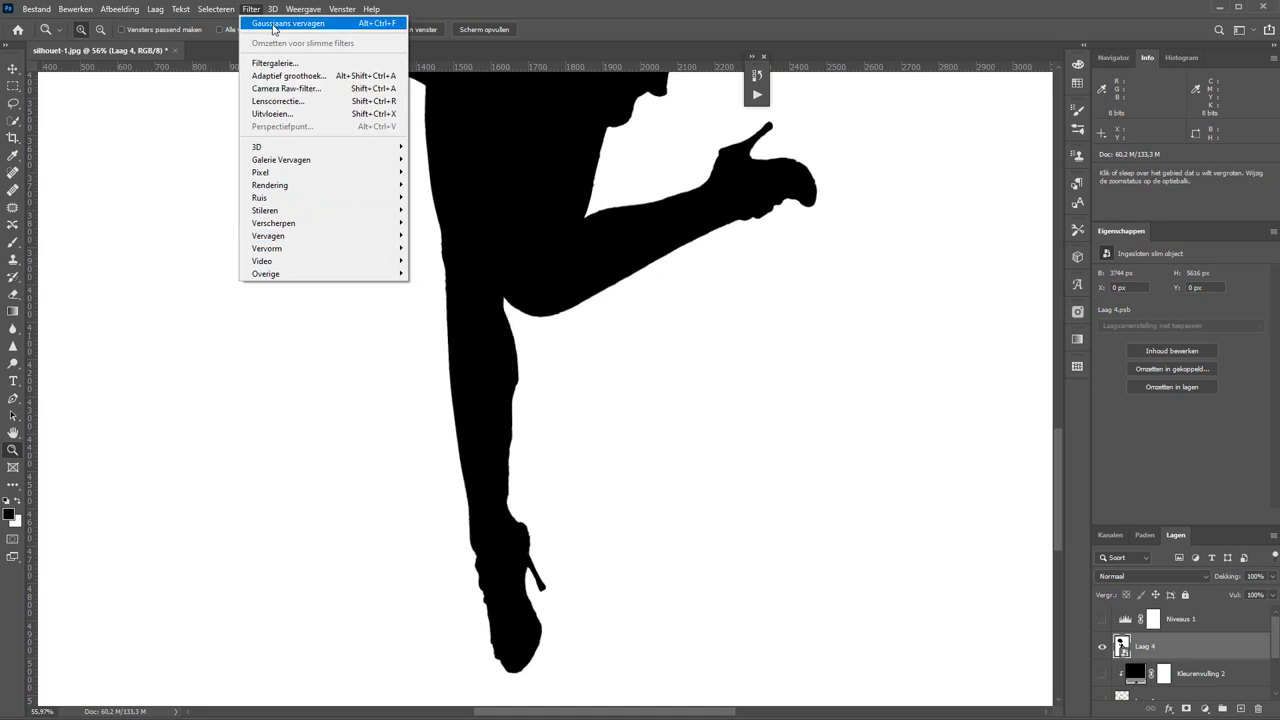
Step: Apply a 2.5-pixel Gaussian blur to Laag 4 and enable the Niveaus 1 levels adjustment
{"action": "left_click", "coordinate": [274, 23]}
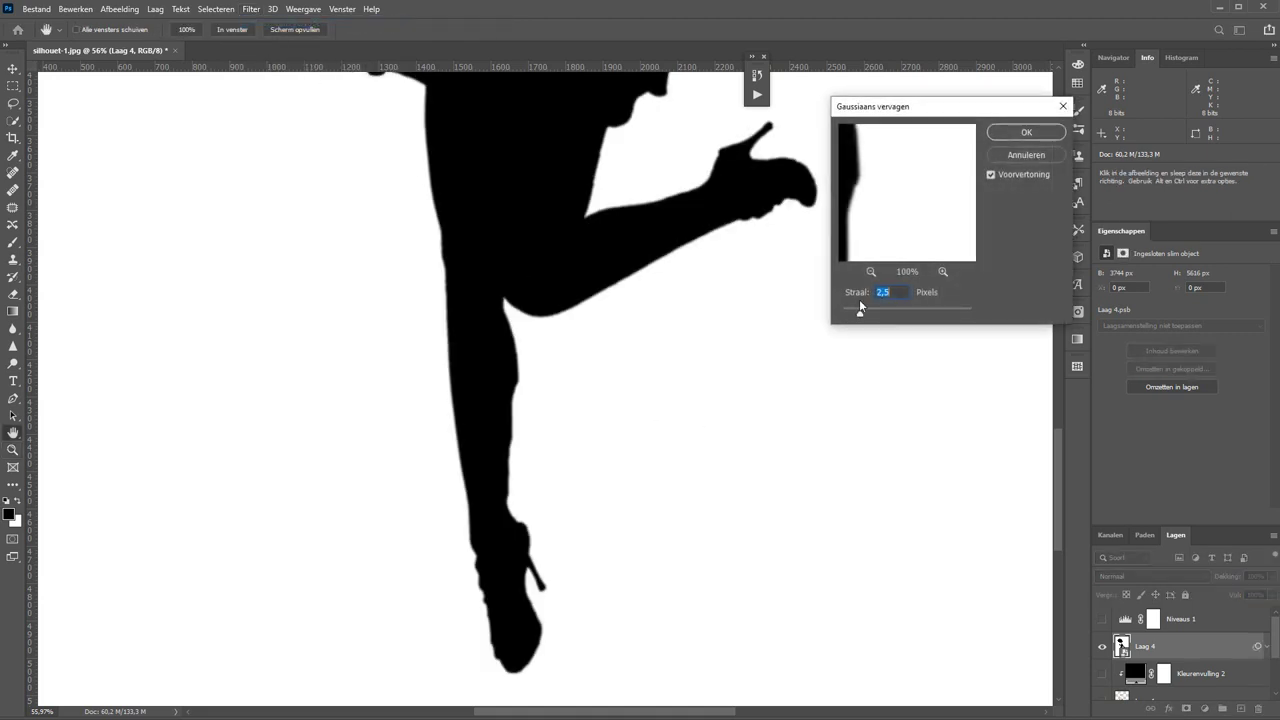
{"action": "left_click", "coordinate": [1021, 133]}
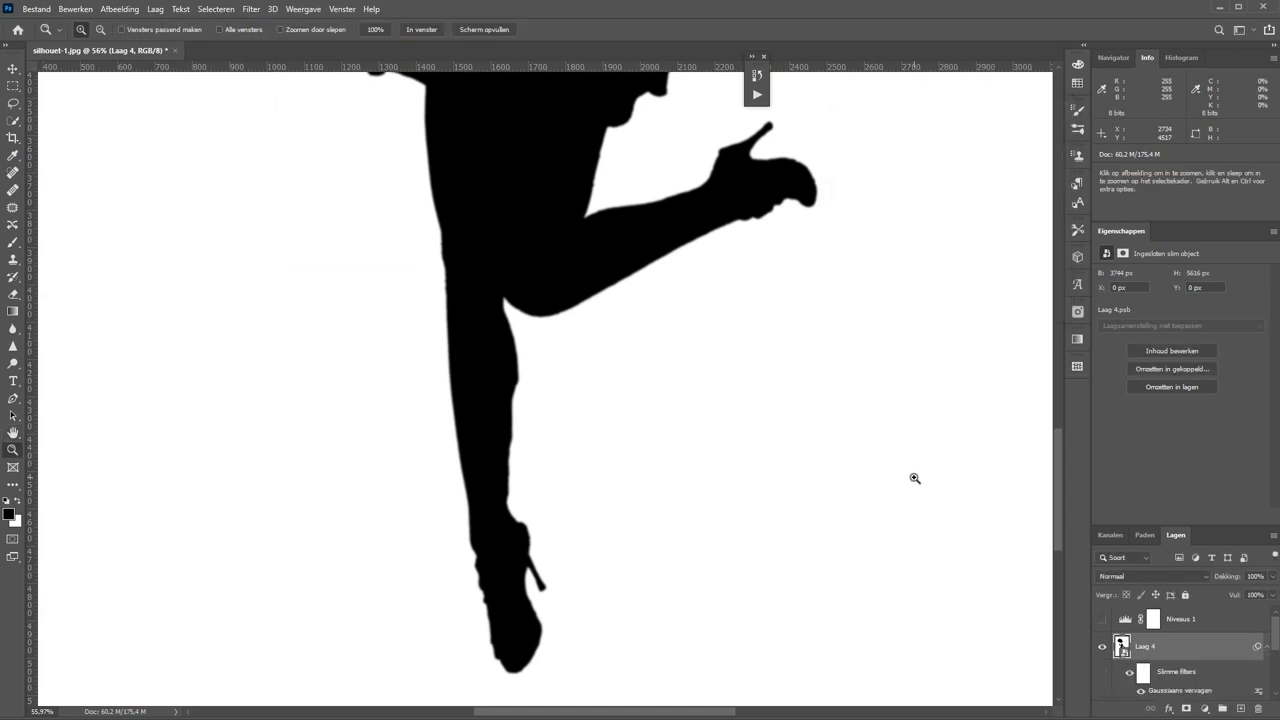
{"action": "left_click", "coordinate": [1102, 619]}
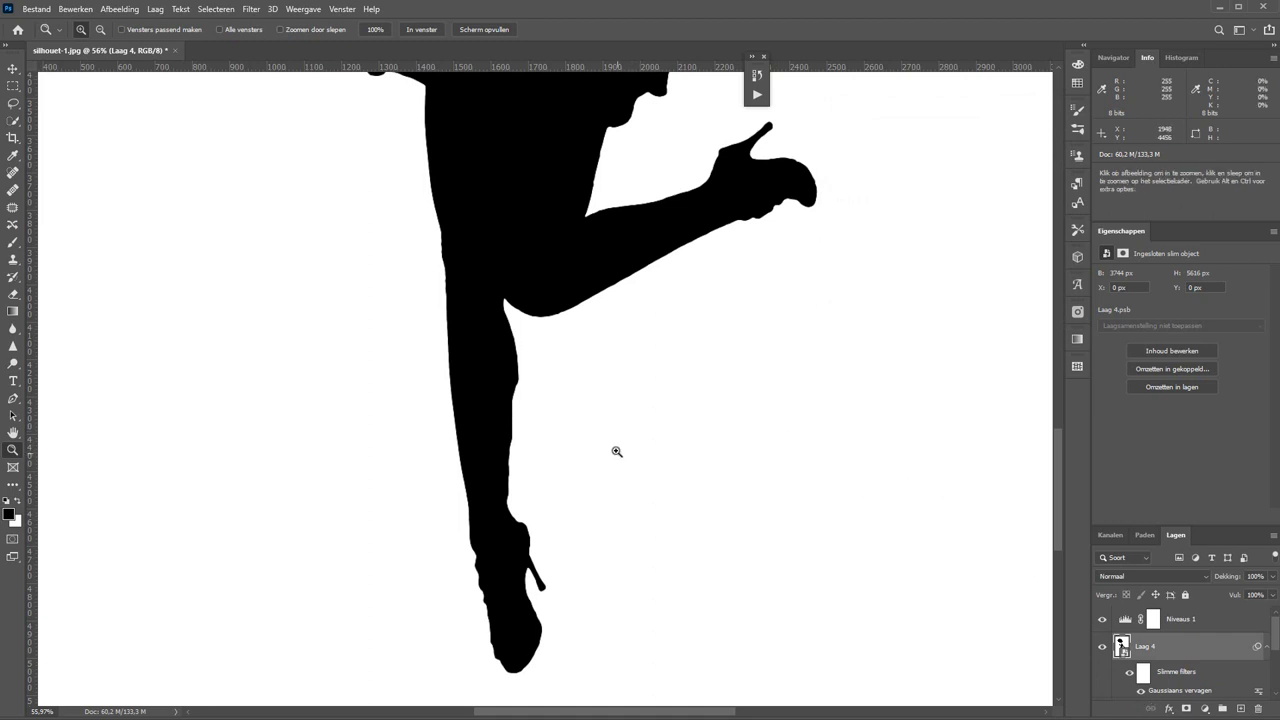
Step: Inspect the upper body and head, then make Laag 4 the active layer again
{"action": "left_click_drag", "start_coordinate": [623, 360], "coordinate": [623, 610]}
{"action": "left_click_drag", "start_coordinate": [623, 249], "coordinate": [634, 443]}
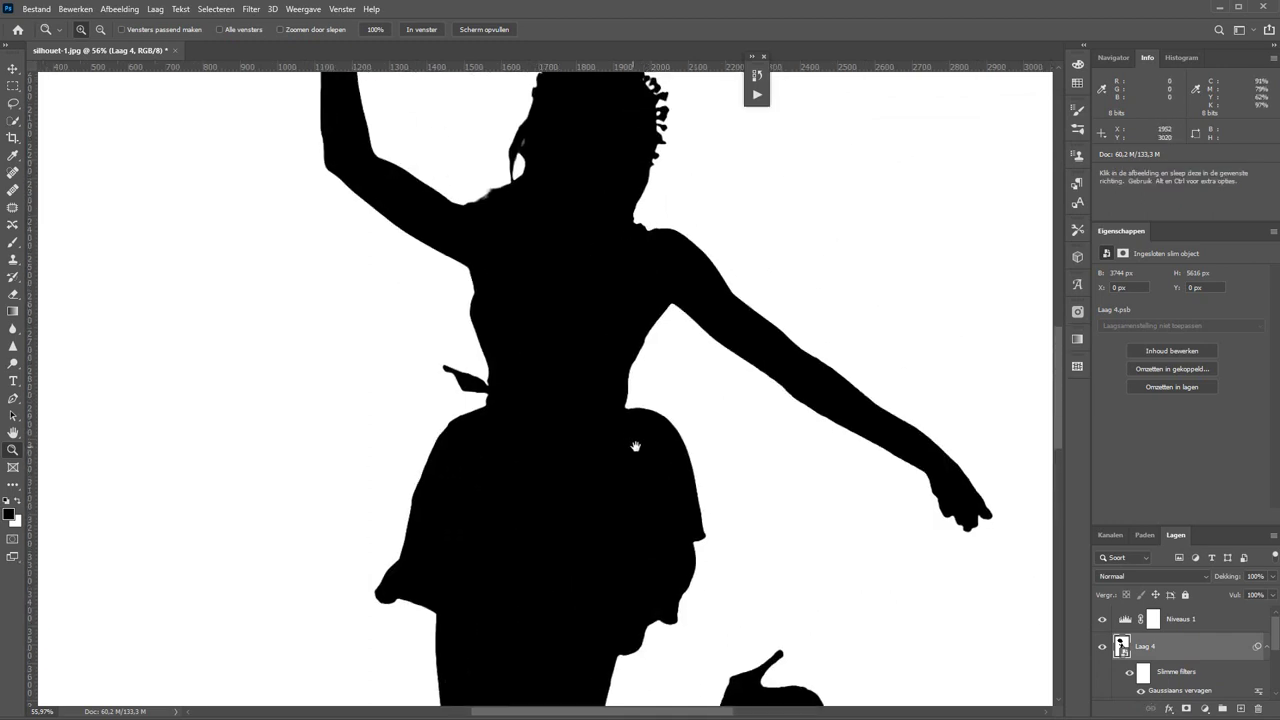
{"action": "scroll", "coordinate": [634, 443], "scroll_direction": "down", "scroll_amount": 3}
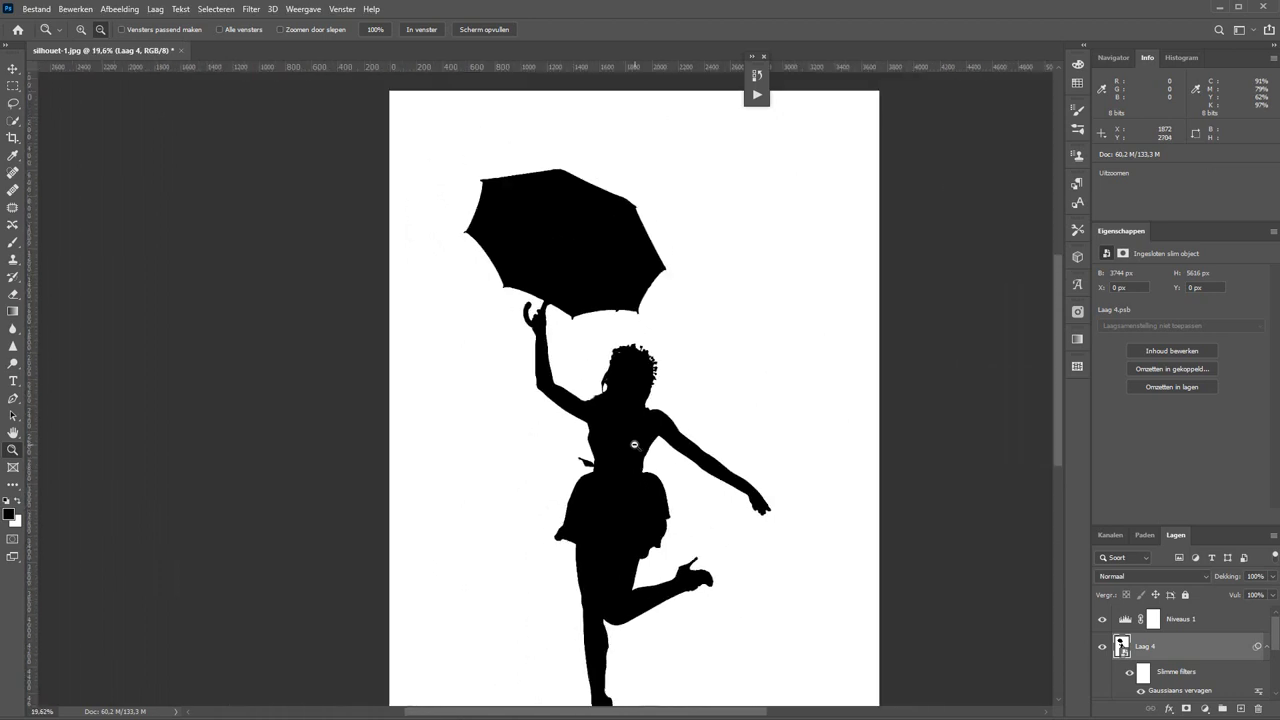
{"action": "scroll", "coordinate": [589, 488], "scroll_direction": "down", "scroll_amount": 2}
{"action": "scroll", "coordinate": [589, 488], "scroll_direction": "up", "scroll_amount": 1}
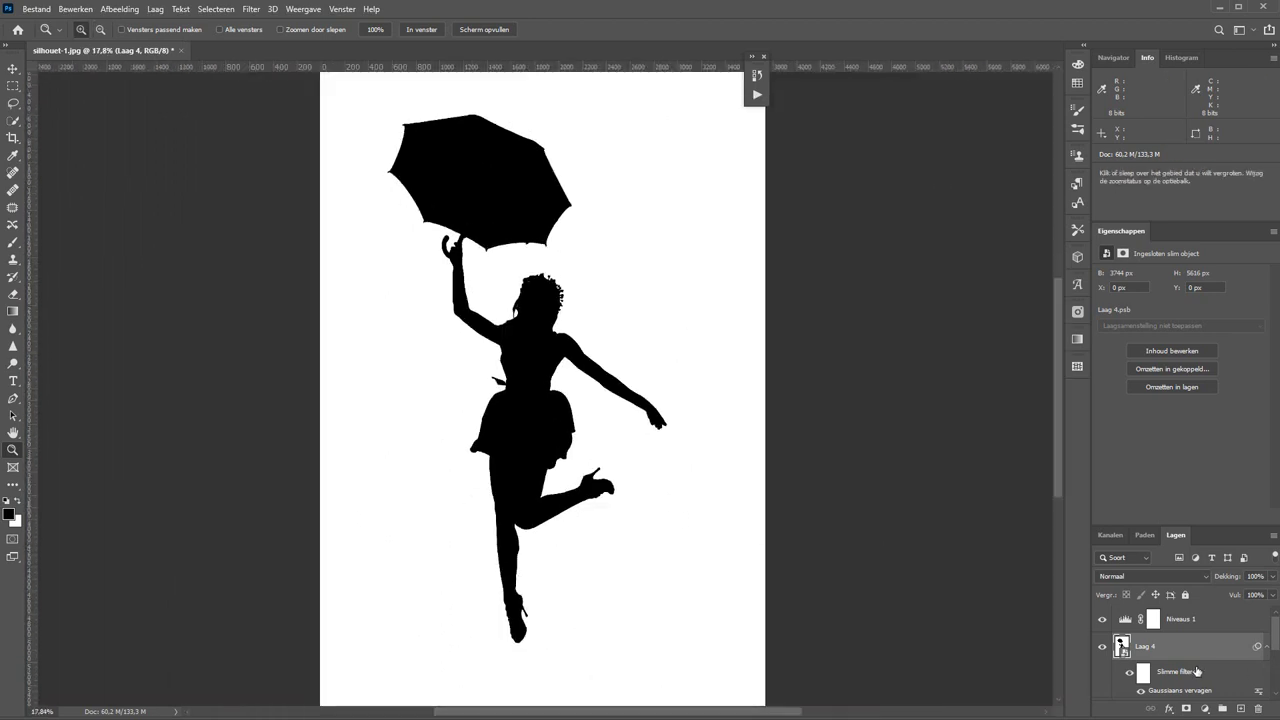
{"action": "scroll", "coordinate": [1170, 665], "scroll_direction": "down", "scroll_amount": 3}
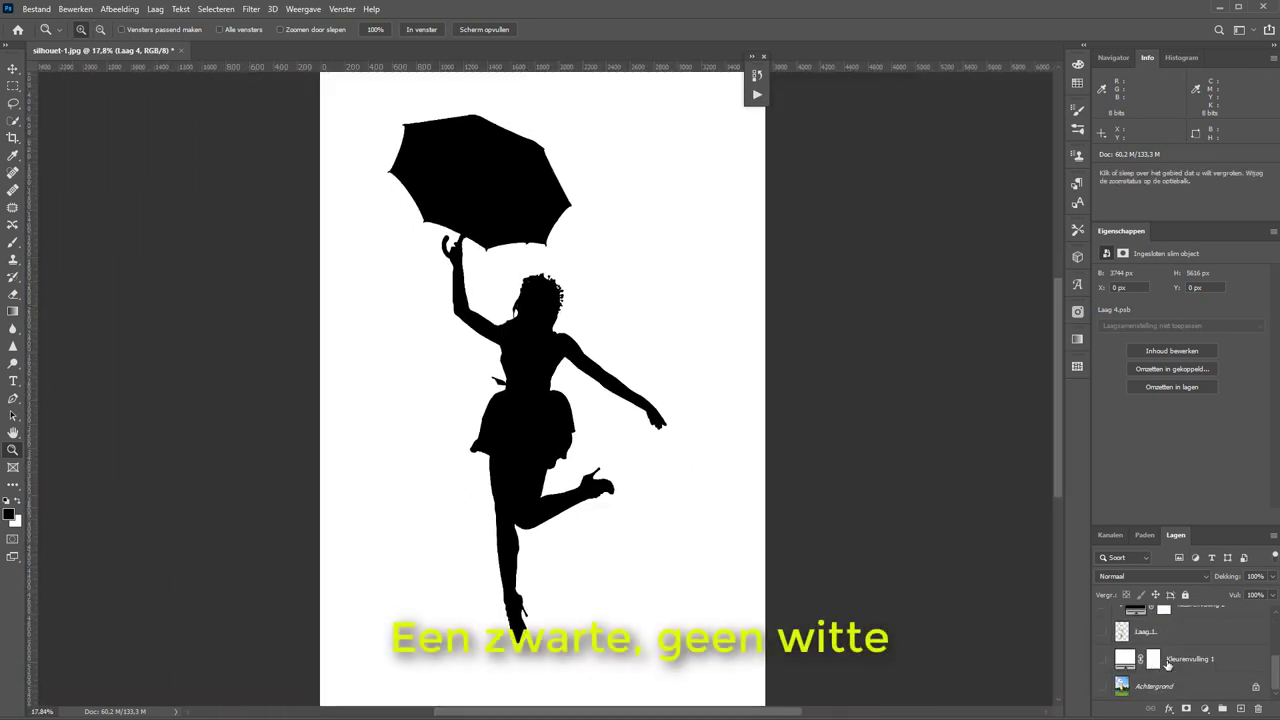
{"action": "scroll", "coordinate": [1160, 690], "scroll_direction": "up", "scroll_amount": 3}
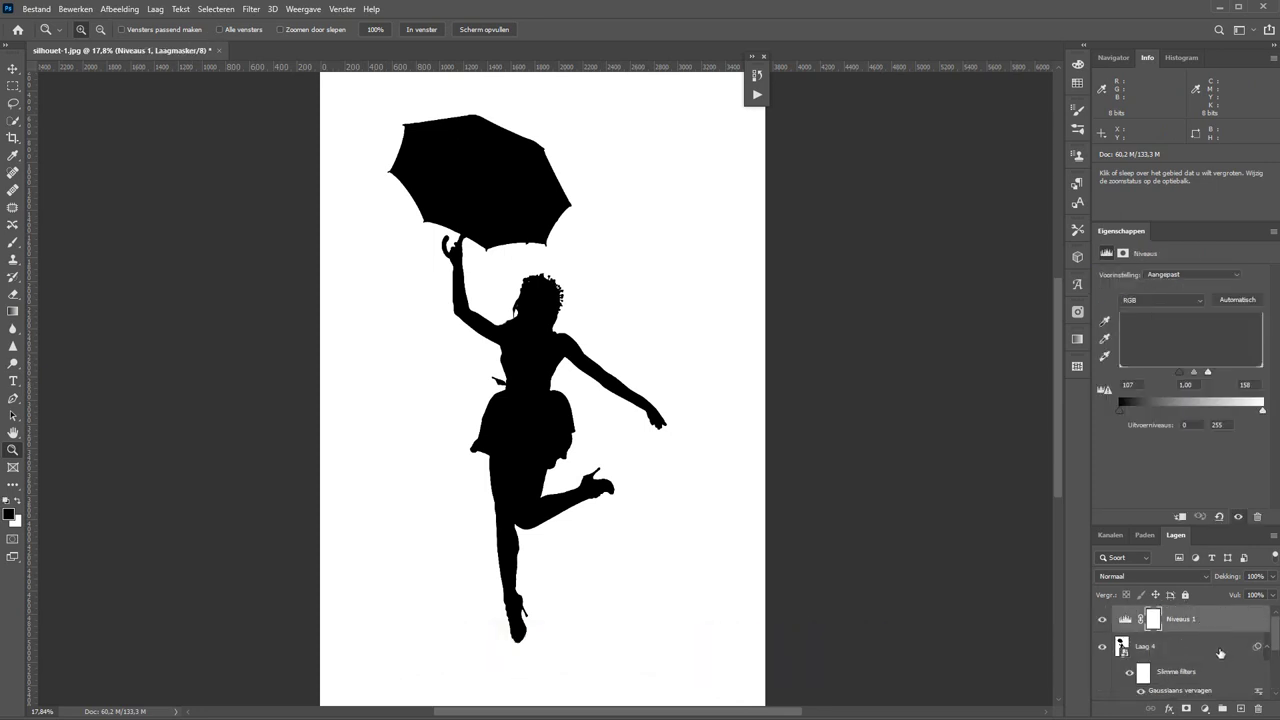
{"action": "scroll", "coordinate": [1219, 652], "scroll_direction": "down", "scroll_amount": 5}
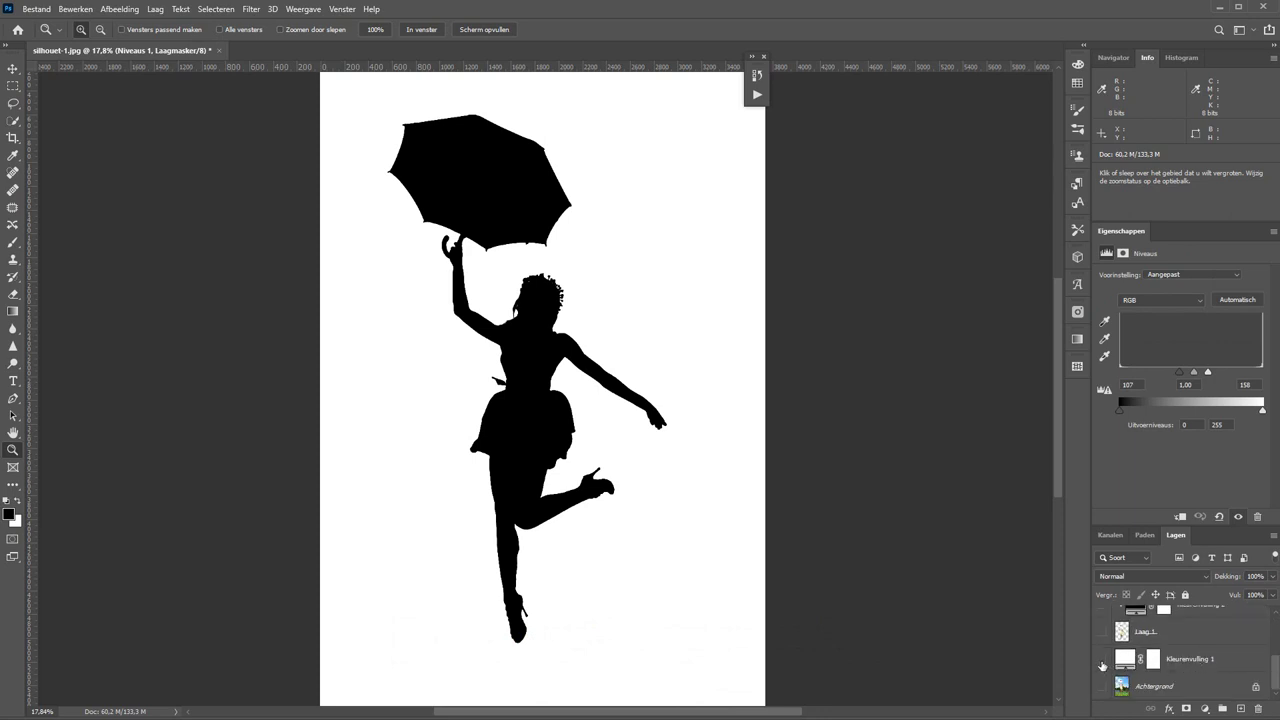
{"action": "scroll", "coordinate": [1120, 686], "scroll_direction": "up", "scroll_amount": 5}
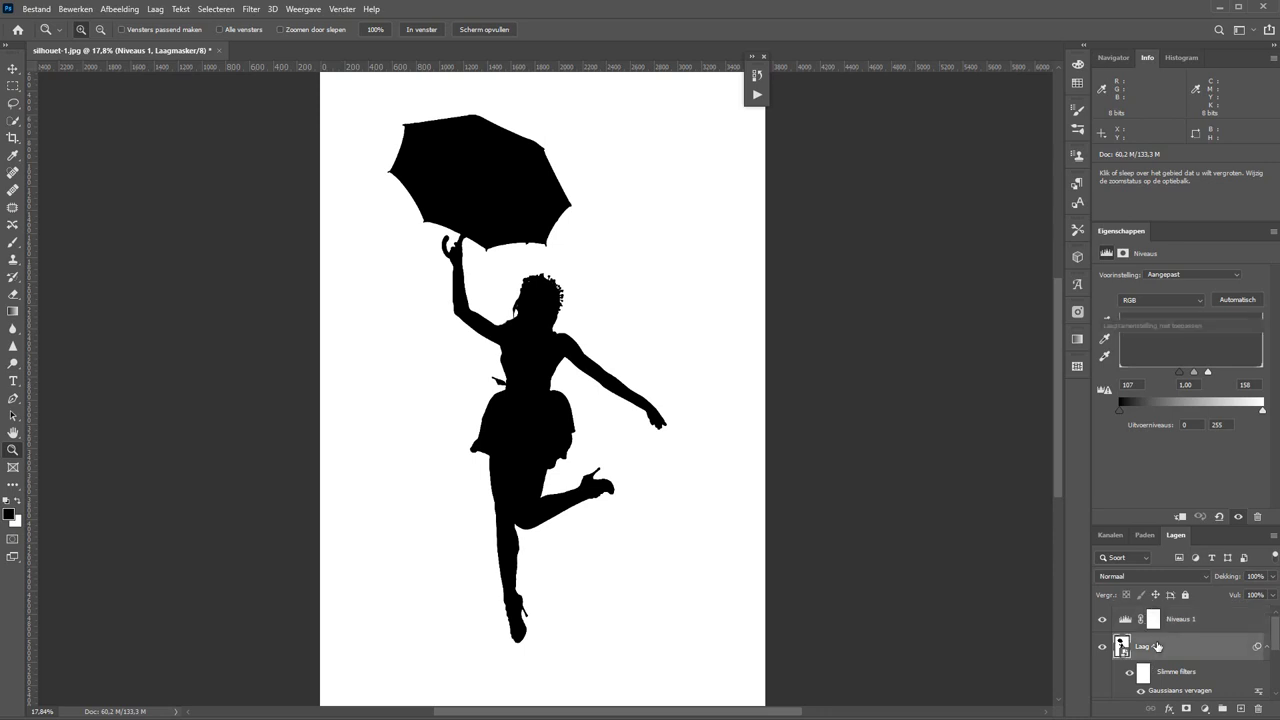
{"action": "left_click", "coordinate": [1157, 646]}
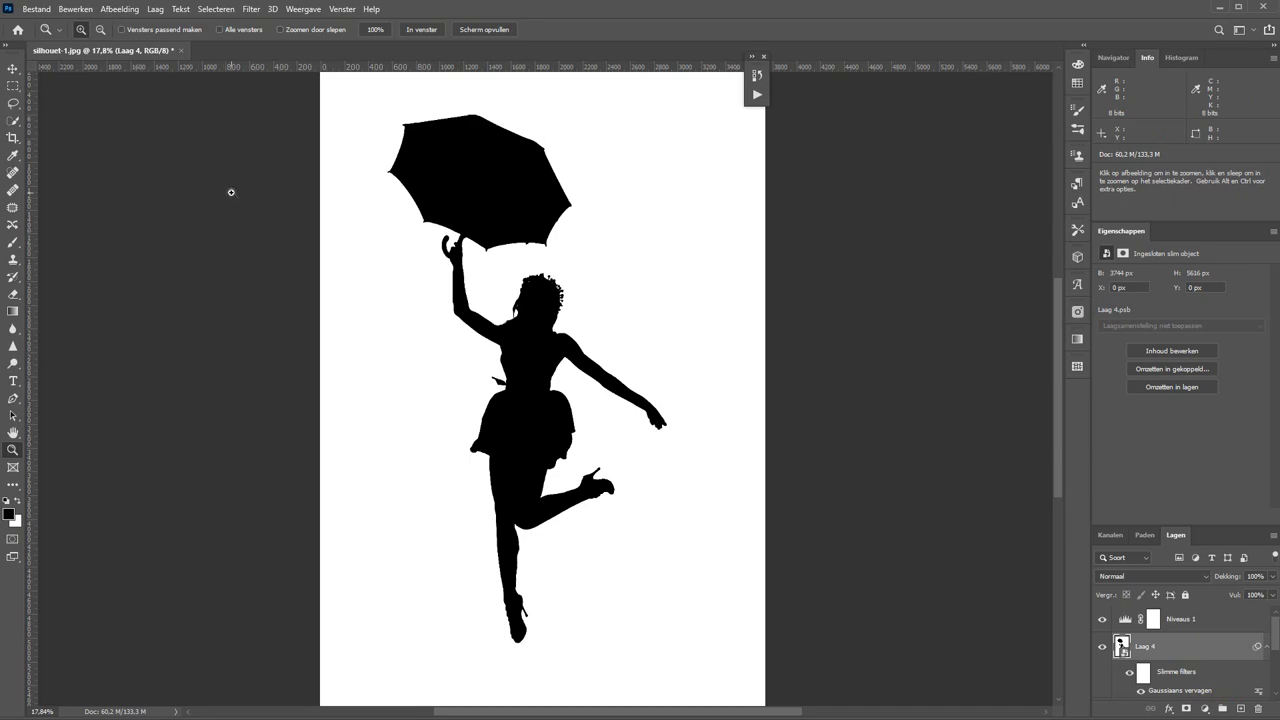
Step: Select the silhouette with Kleurbereik set to Schaduwen, 10% tolerance and fuzziness 12
{"action": "left_click", "coordinate": [218, 10]}
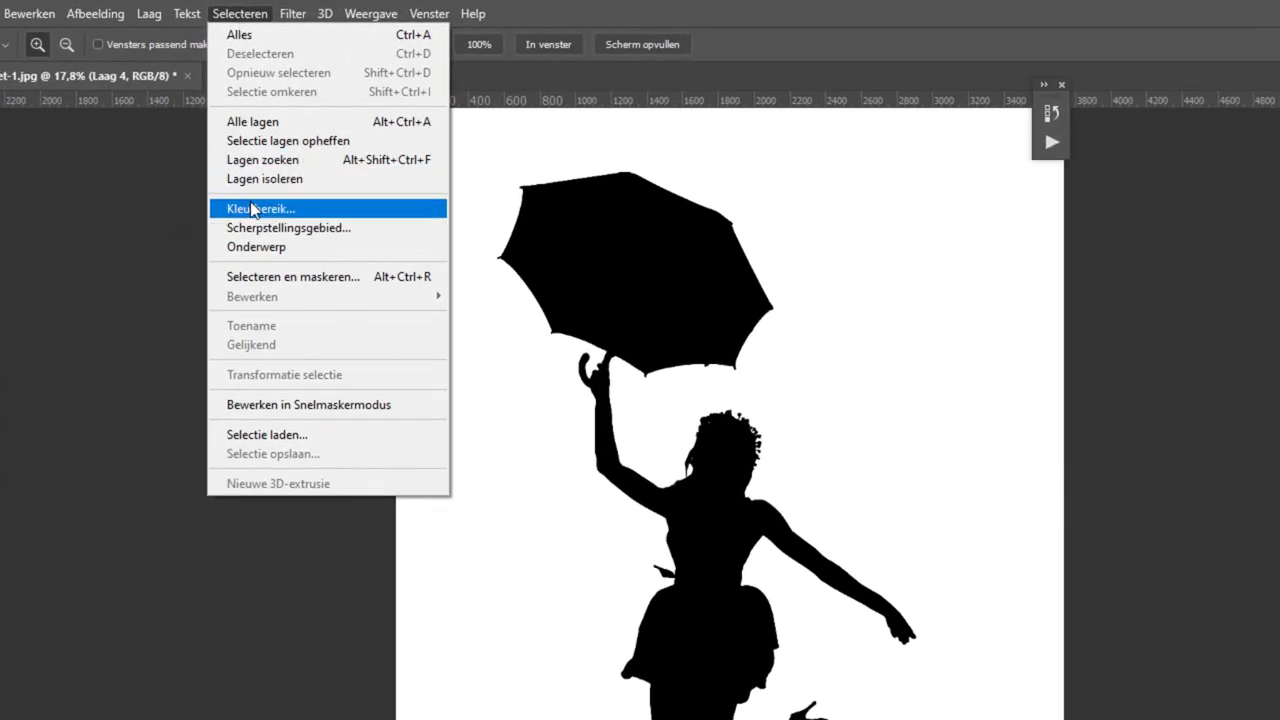
{"action": "left_click", "coordinate": [255, 208]}
{"action": "left_click", "coordinate": [219, 89]}
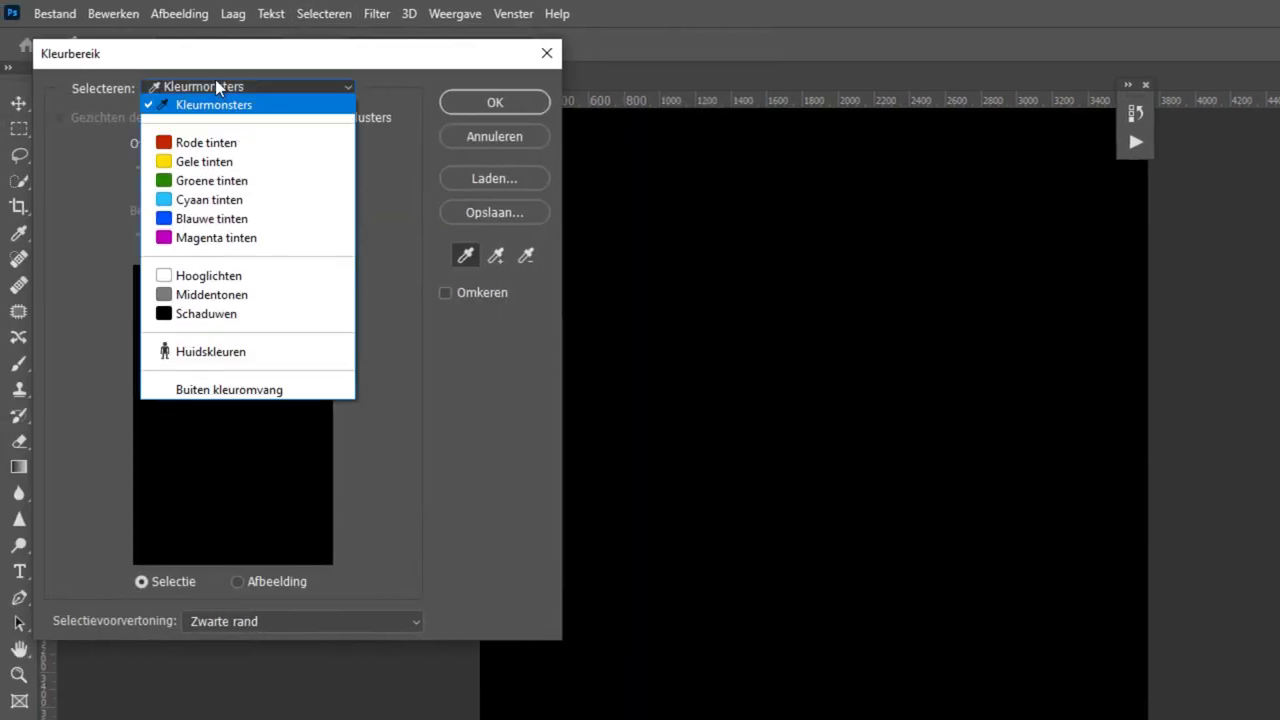
{"action": "left_click", "coordinate": [199, 318]}
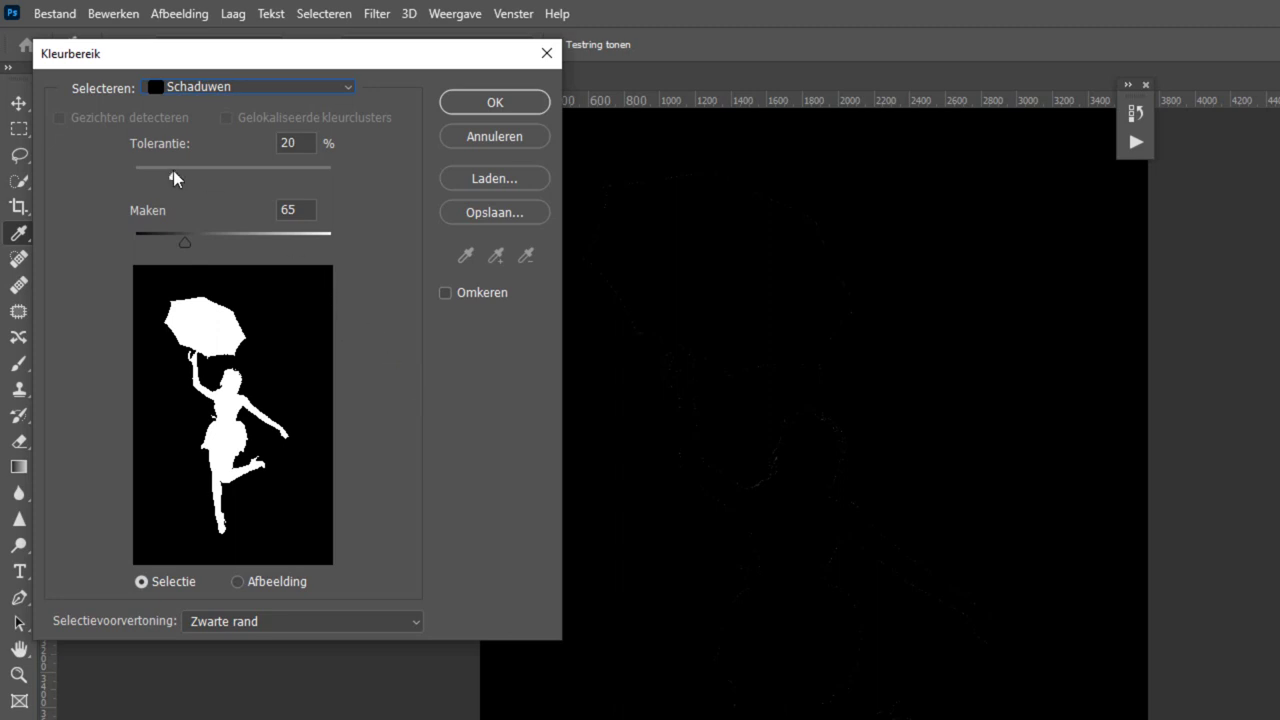
{"action": "mouse_move", "coordinate": [174, 177]}
{"action": "left_mouse_down"}
{"action": "mouse_move", "coordinate": [145, 178]}
{"action": "mouse_move", "coordinate": [310, 195]}
{"action": "mouse_move", "coordinate": [159, 177]}
{"action": "left_mouse_up"}
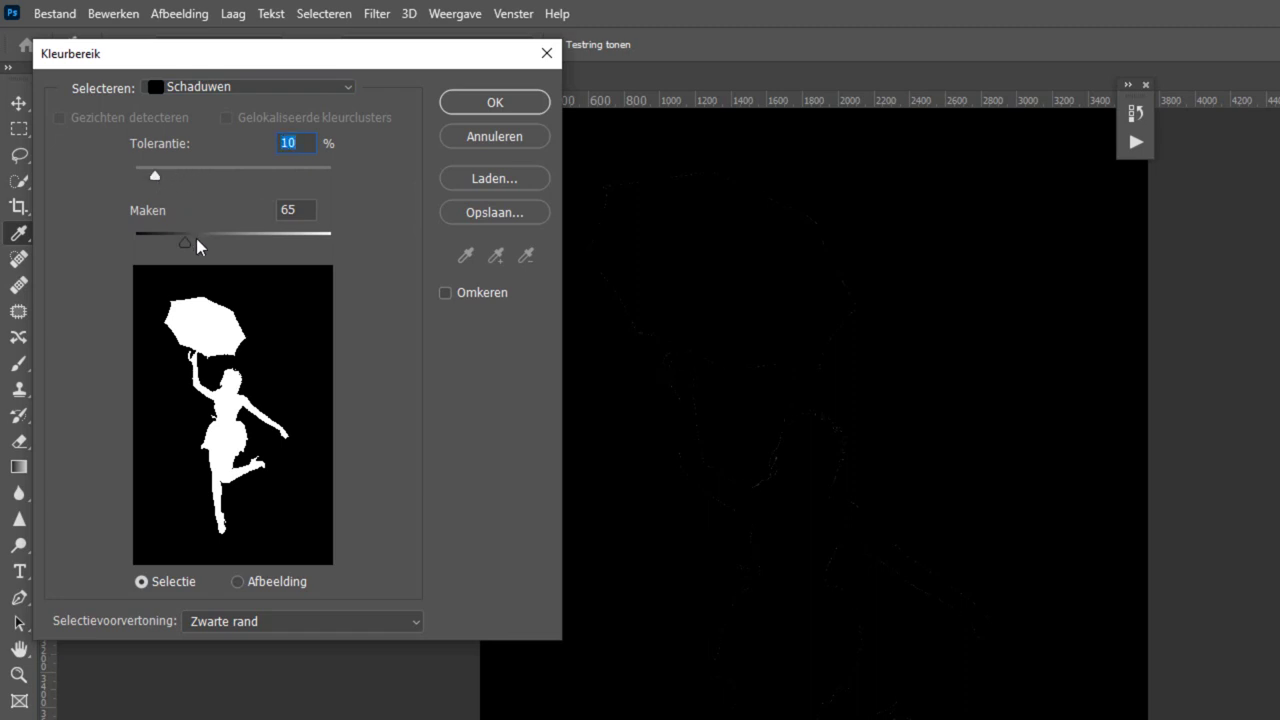
{"action": "mouse_move", "coordinate": [183, 248]}
{"action": "left_mouse_down"}
{"action": "mouse_move", "coordinate": [160, 246]}
{"action": "mouse_move", "coordinate": [257, 246]}
{"action": "mouse_move", "coordinate": [151, 248]}
{"action": "mouse_move", "coordinate": [377, 249]}
{"action": "mouse_move", "coordinate": [320, 286]}
{"action": "mouse_move", "coordinate": [297, 249]}
{"action": "mouse_move", "coordinate": [314, 247]}
{"action": "left_mouse_up"}
{"action": "left_click", "coordinate": [298, 176]}
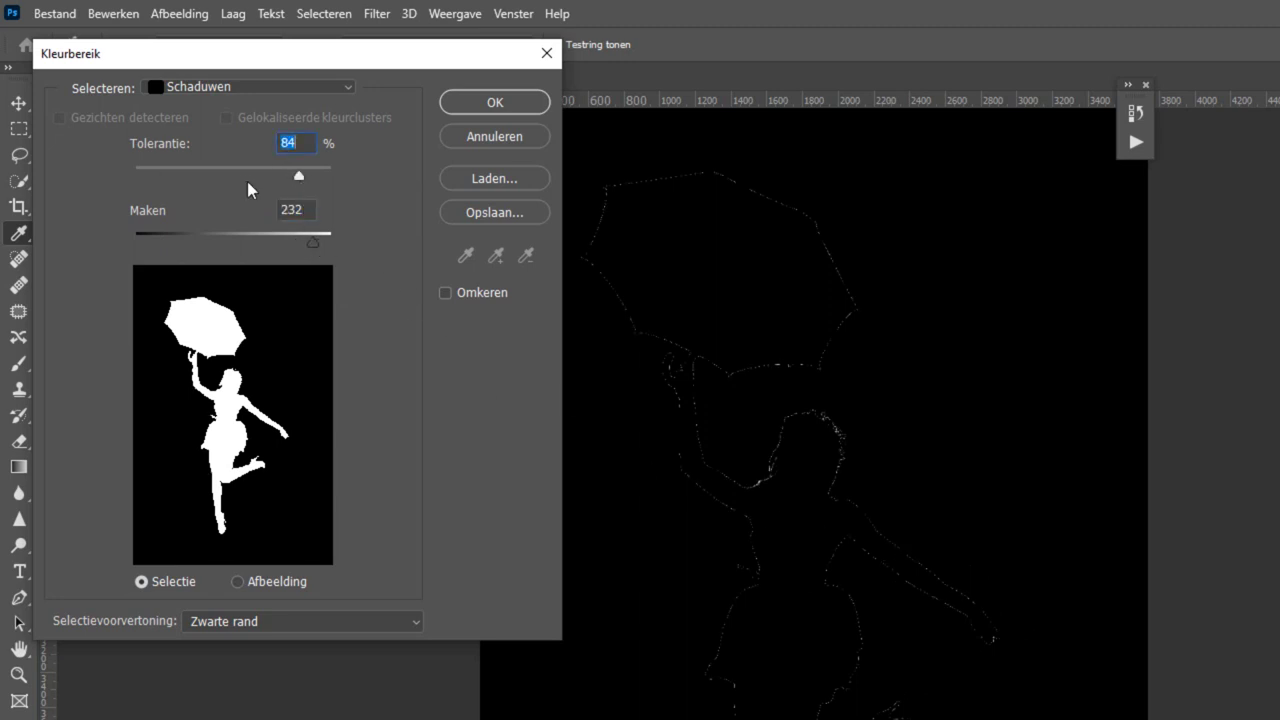
{"action": "left_click_drag", "start_coordinate": [172, 174], "coordinate": [155, 174]}
{"action": "left_click", "coordinate": [162, 241]}
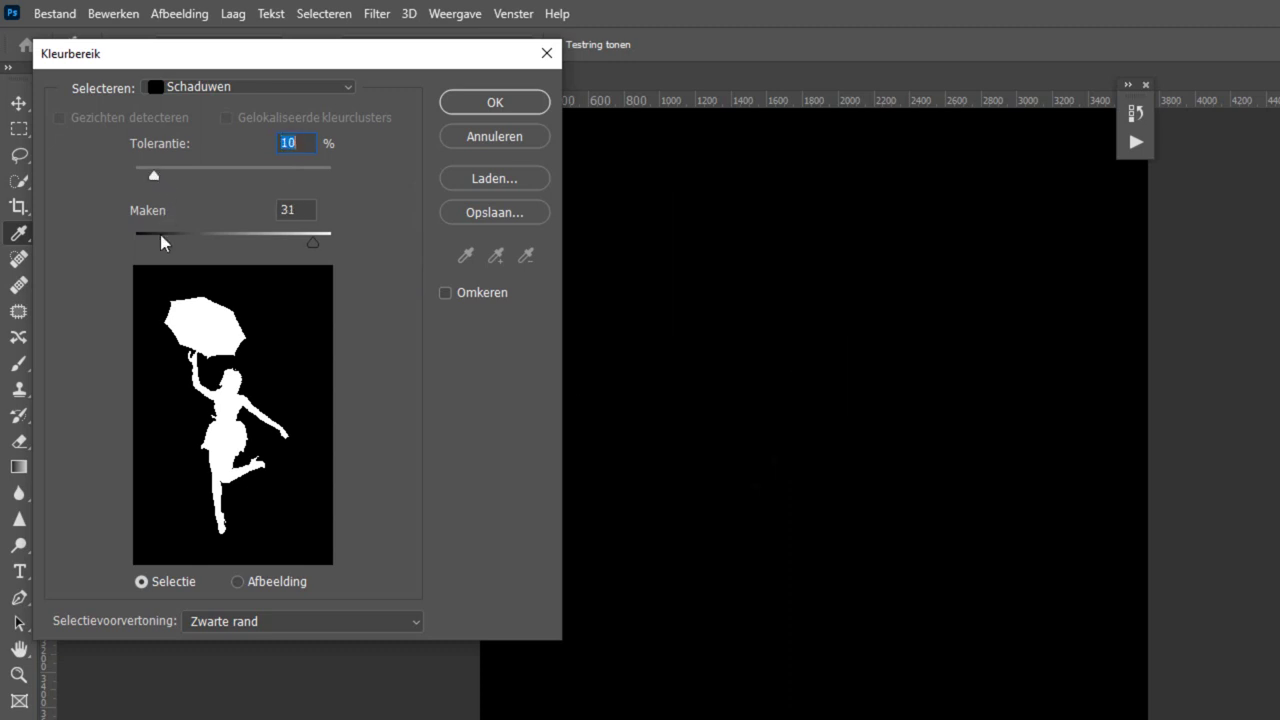
{"action": "left_click_drag", "start_coordinate": [162, 241], "coordinate": [146, 247]}
{"action": "left_click", "coordinate": [503, 105]}
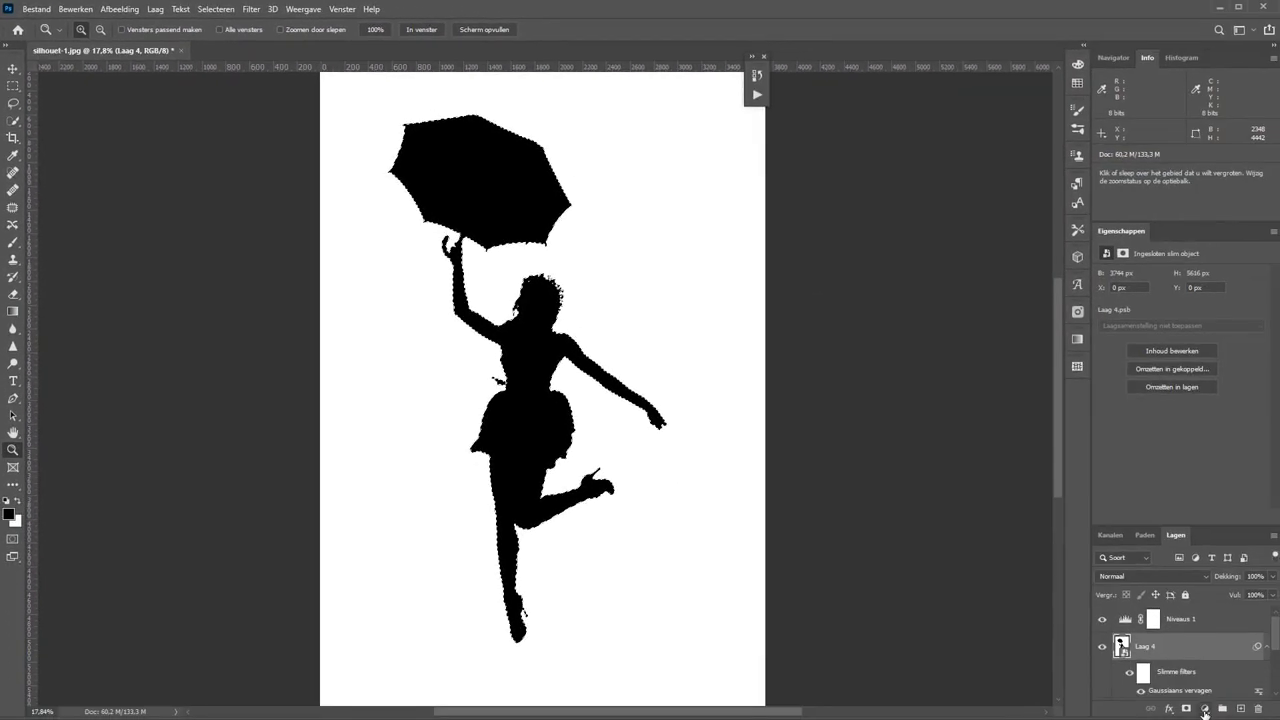
Step: Add a red ea1414 solid-colour fill layer and move white Kleurenvulling 1 up beneath it
{"action": "left_click", "coordinate": [1205, 712]}
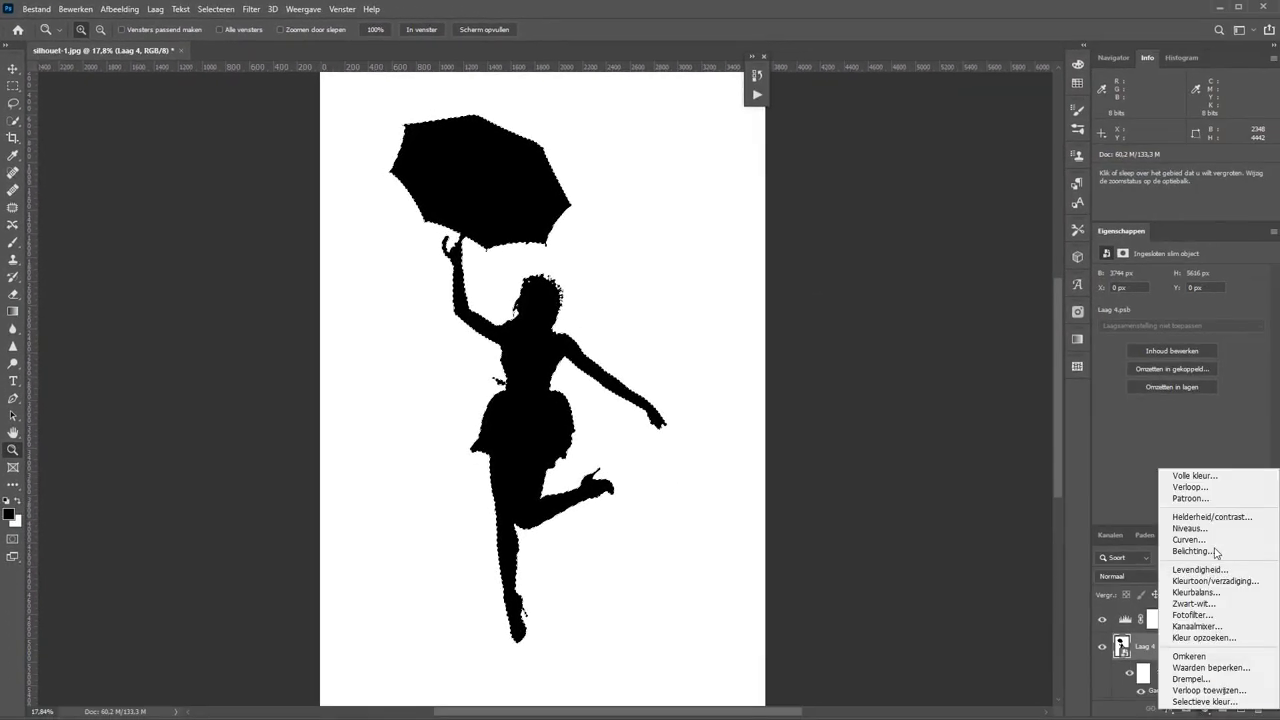
{"action": "left_click", "coordinate": [1205, 476]}
{"action": "type", "text": "ea1414"}
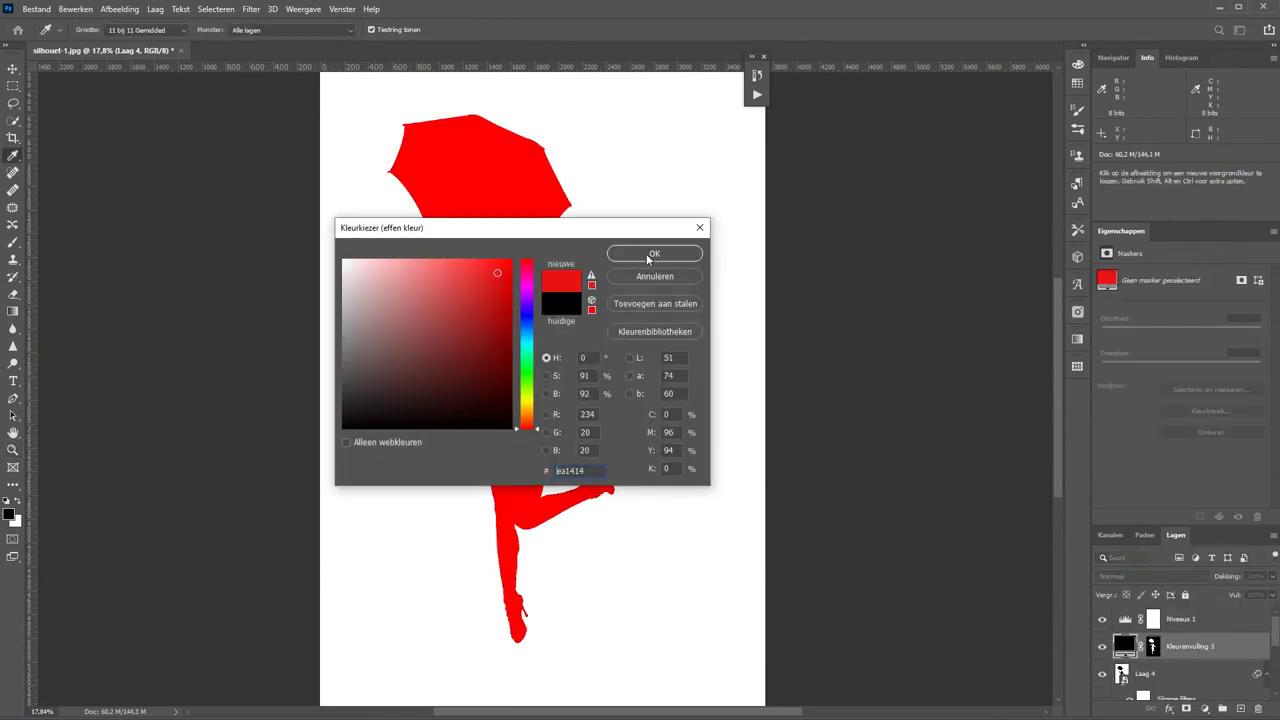
{"action": "type", "text": "z"}
{"action": "left_click", "coordinate": [646, 253]}
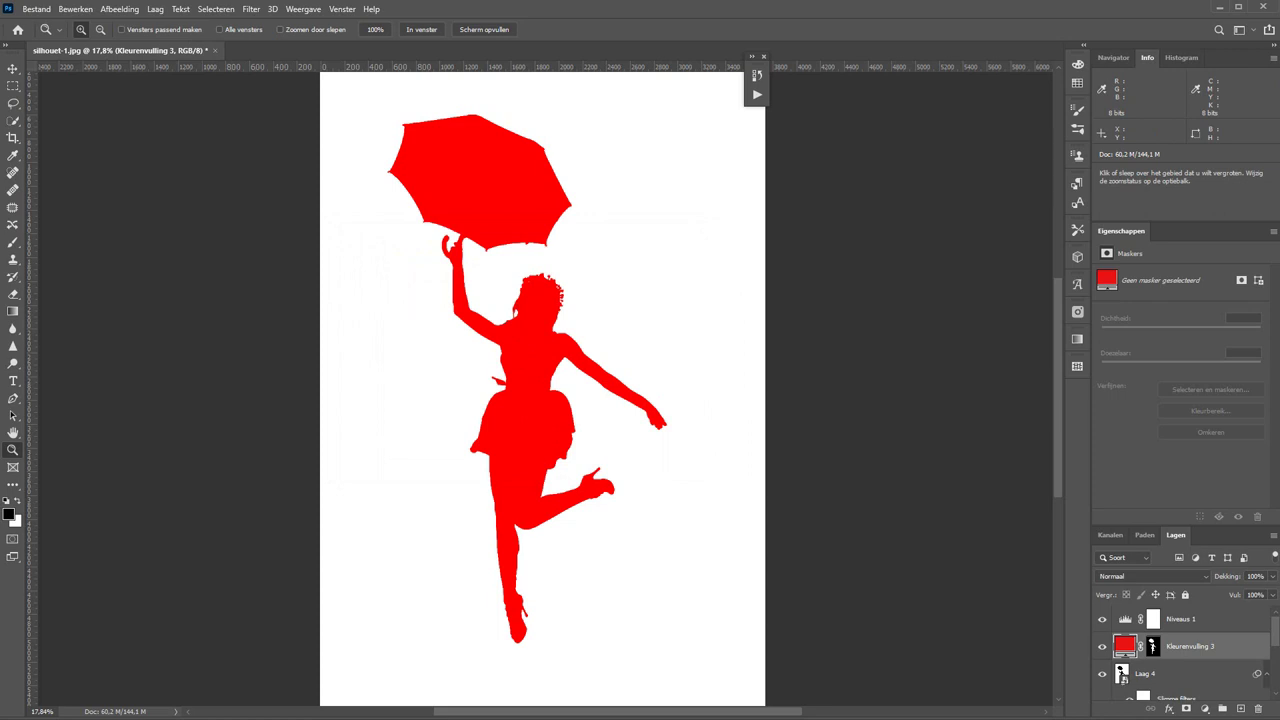
{"action": "scroll", "coordinate": [1200, 650], "scroll_direction": "down", "scroll_amount": 5}
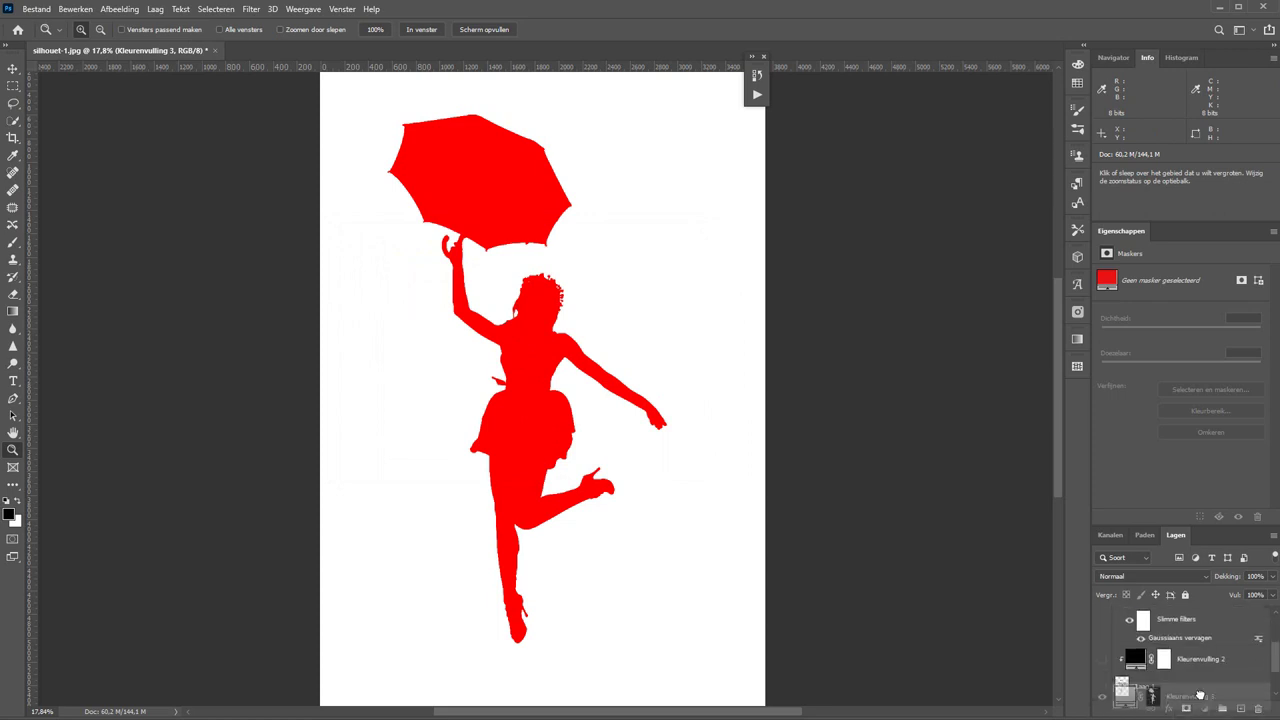
{"action": "left_click_drag", "start_coordinate": [1200, 660], "coordinate": [1203, 646]}
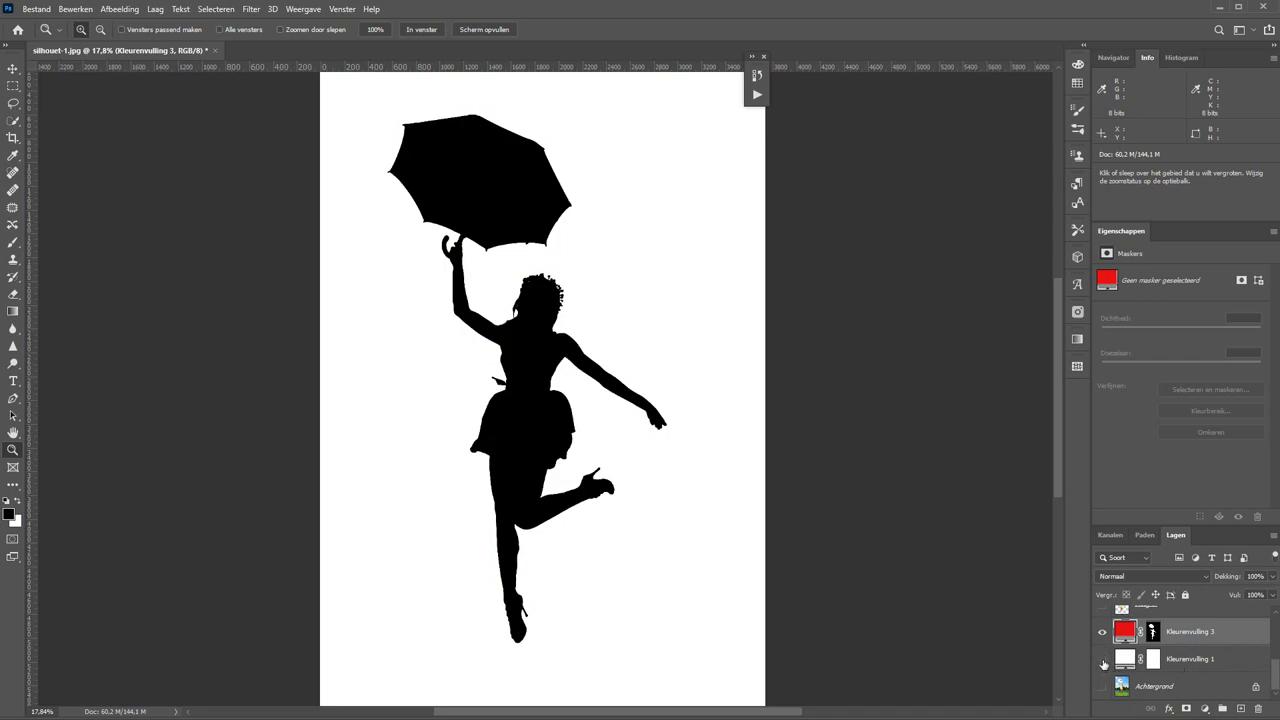
Step: Show only the red Kleurenvulling 3 silhouette, with white Kleurenvulling 1 hidden over transparency
{"action": "key", "text": "alt"}
{"action": "left_click", "coordinate": [1102, 633], "text": "alt"}
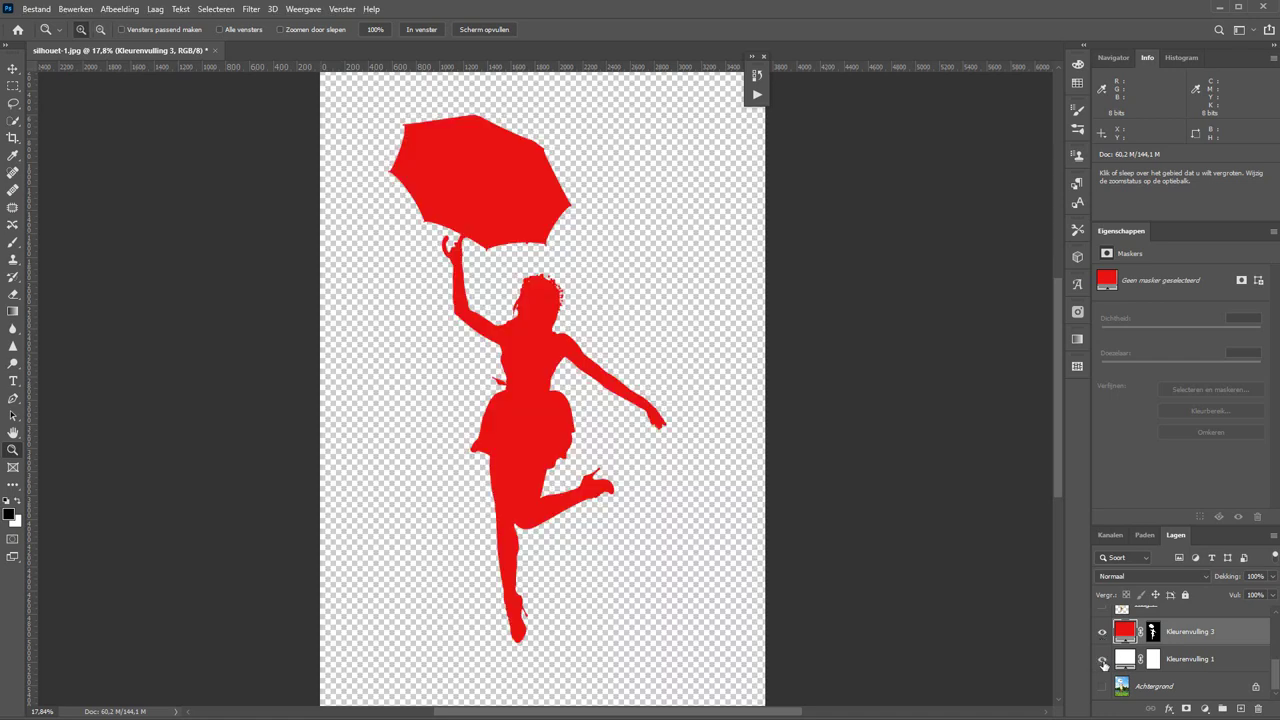
{"action": "left_click", "coordinate": [1102, 660]}
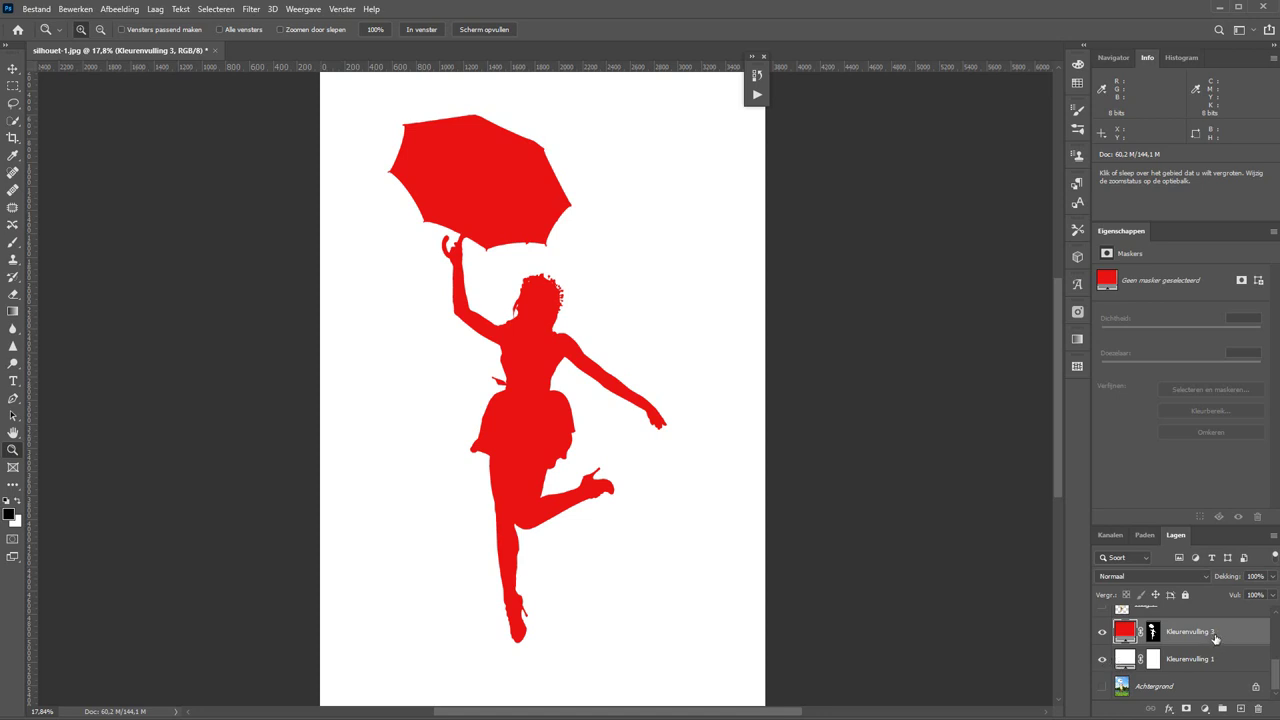
{"action": "left_click", "coordinate": [1102, 660]}
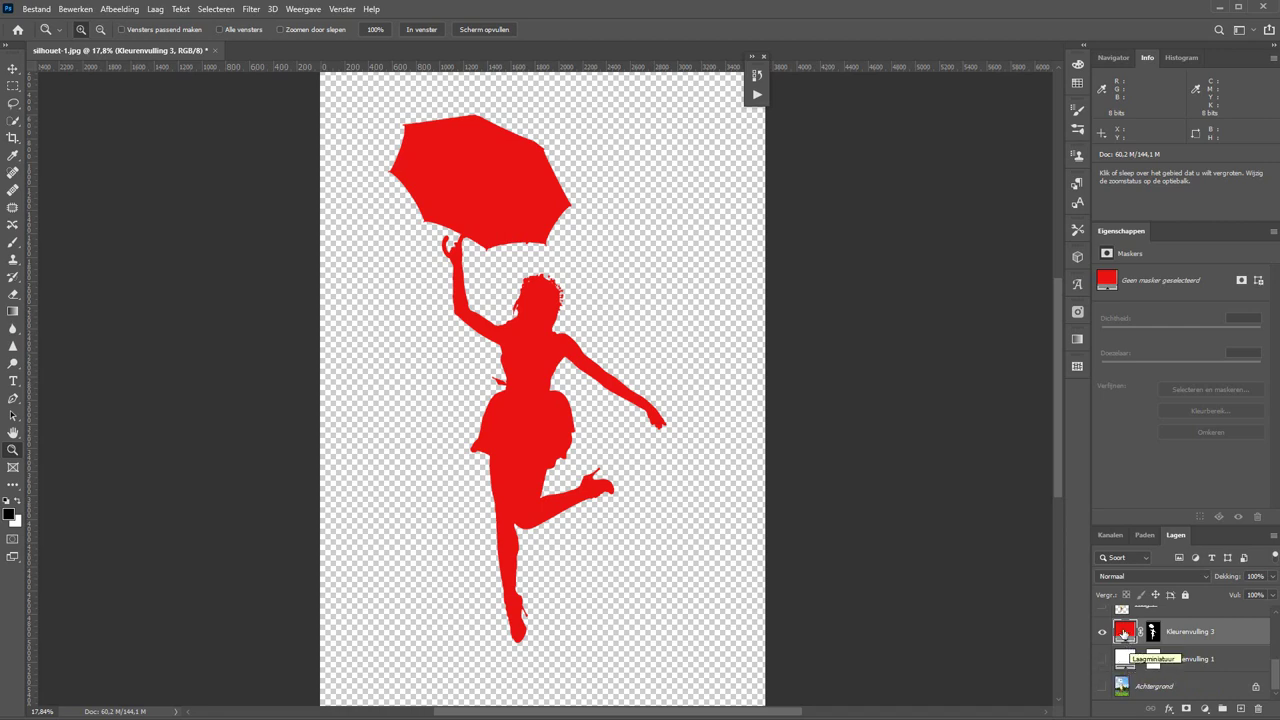
{"action": "double_click", "coordinate": [1124, 632]}
Step: Recolour the Kleurenvulling 3 fill from red to dark navy 2c2b65
{"action": "left_click", "coordinate": [492, 360]}
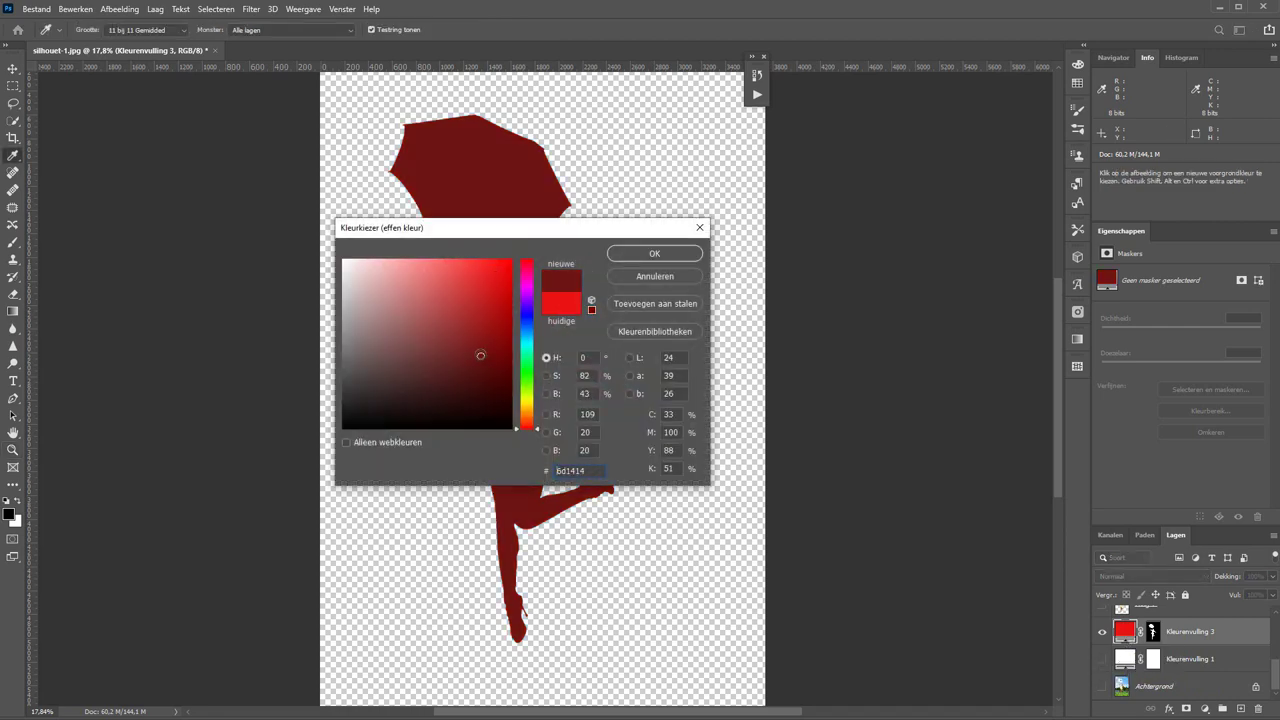
{"action": "left_click", "coordinate": [440, 347]}
{"action": "left_click_drag", "start_coordinate": [557, 230], "coordinate": [836, 216]}
{"action": "left_click_drag", "start_coordinate": [805, 345], "coordinate": [810, 300]}
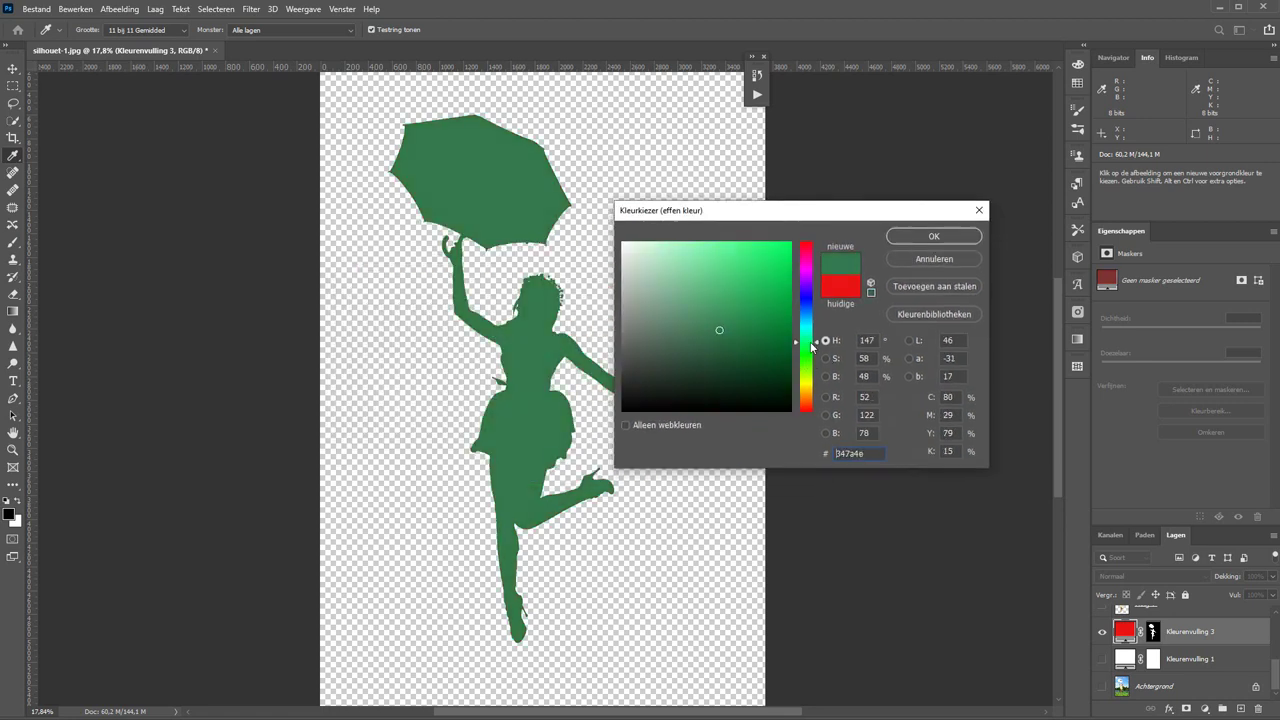
{"action": "mouse_move", "coordinate": [717, 335]}
{"action": "left_mouse_down"}
{"action": "mouse_move", "coordinate": [707, 357]}
{"action": "mouse_move", "coordinate": [716, 345]}
{"action": "left_mouse_up"}
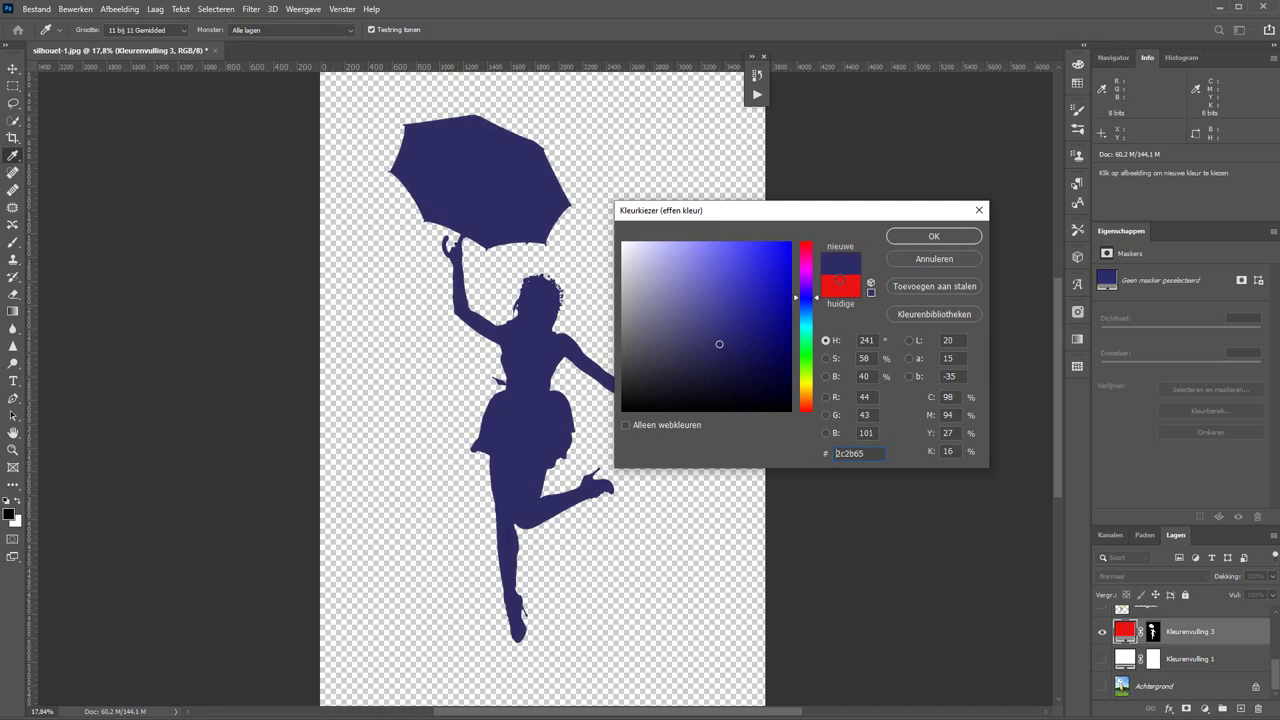
{"action": "key", "text": "z"}
{"action": "key", "text": "Return"}
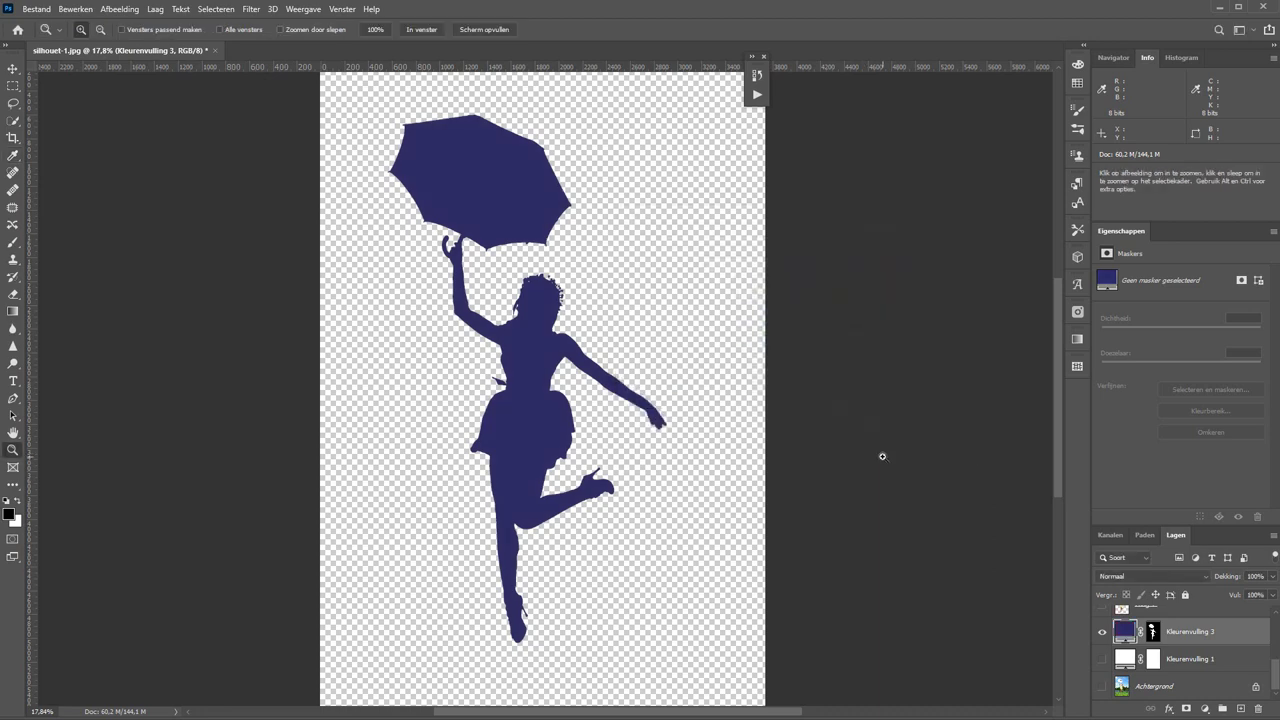